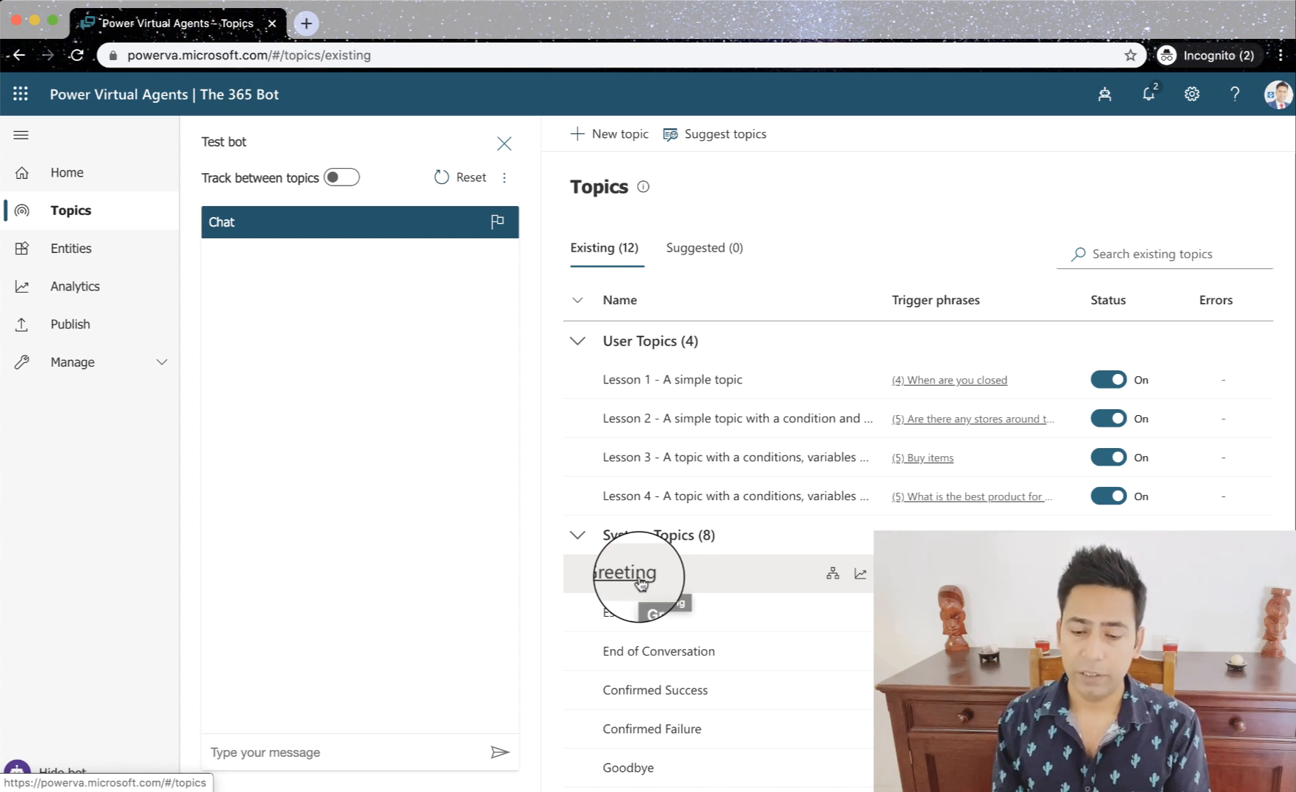
# - Review the Greeting system topic's setup, return to the topic list, and view the extra actions for "Lesson 1 - A simple topic"
pyautogui.click(640, 583)
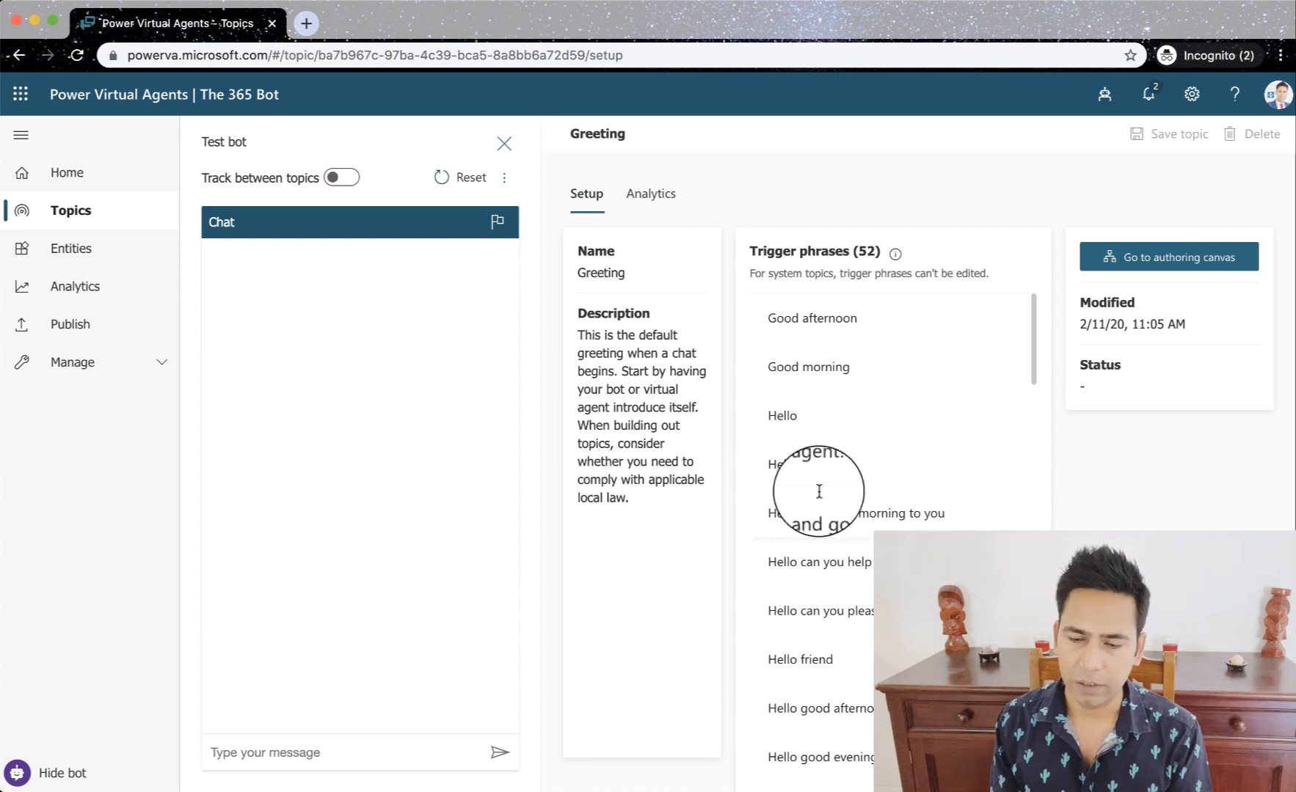
pyautogui.click(19, 56)
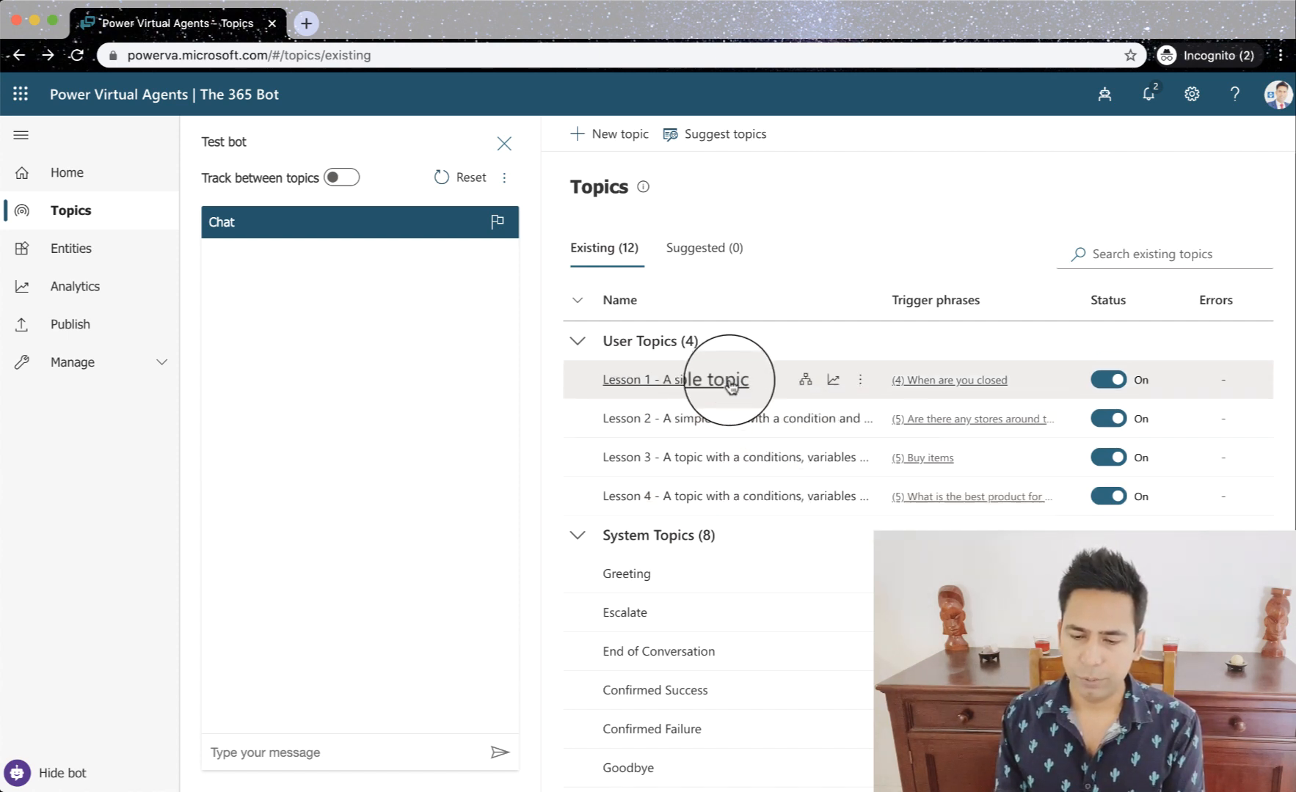
pyautogui.click(857, 386)
pyautogui.click(843, 407)
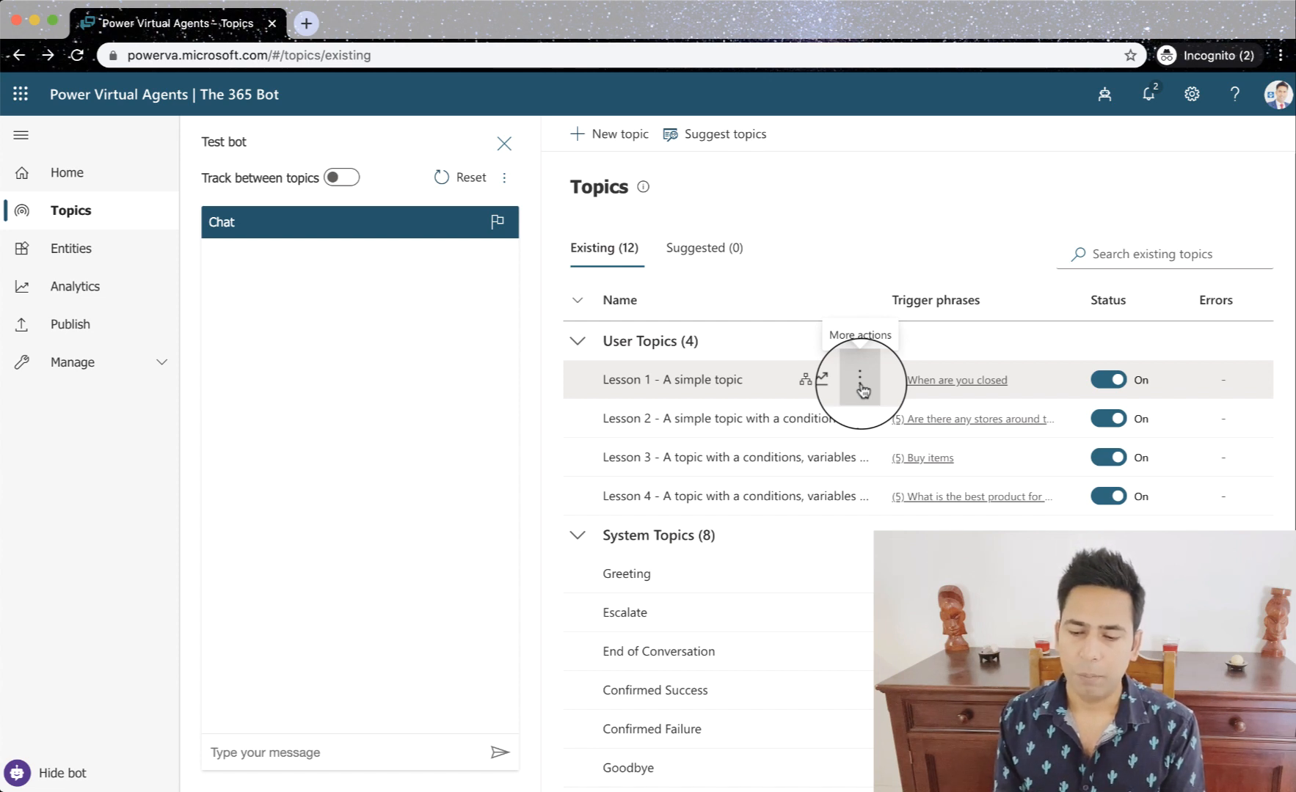
pyautogui.click(861, 388)
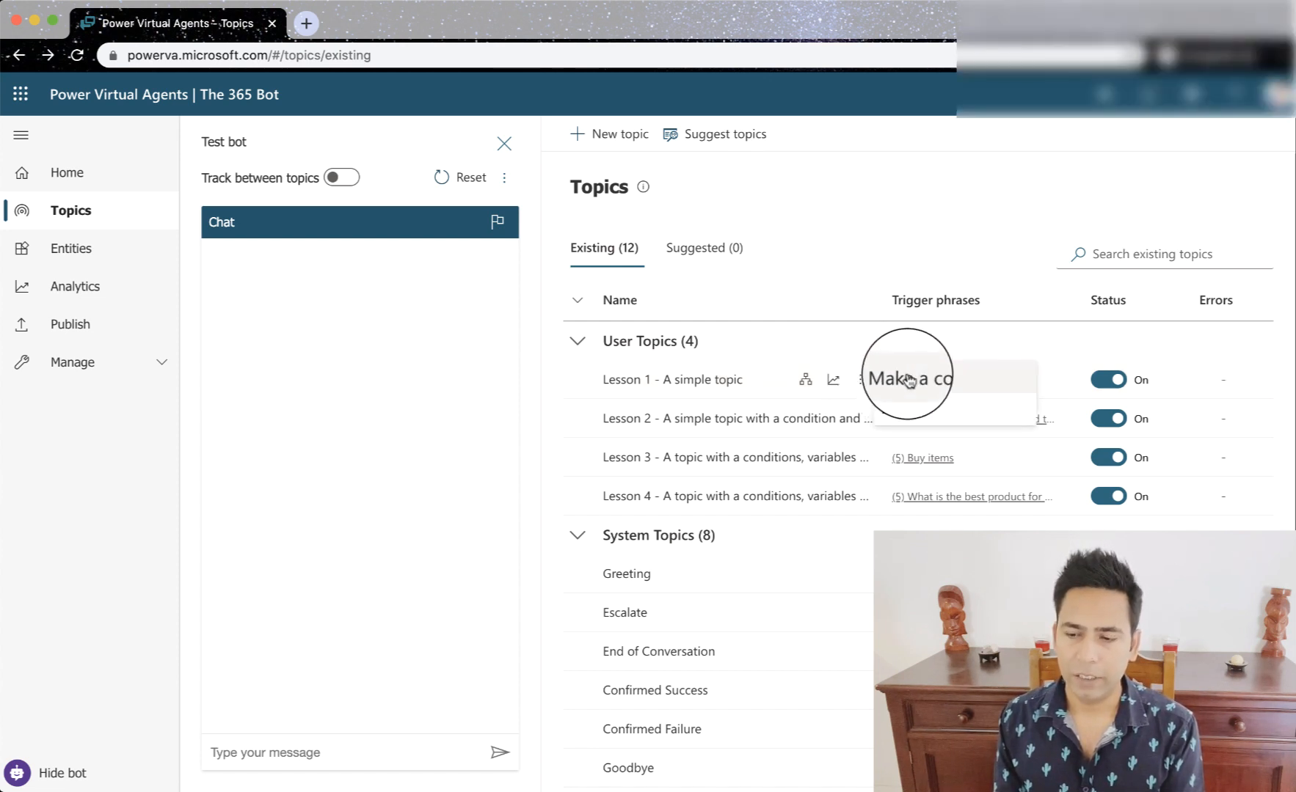
pyautogui.click(916, 206)
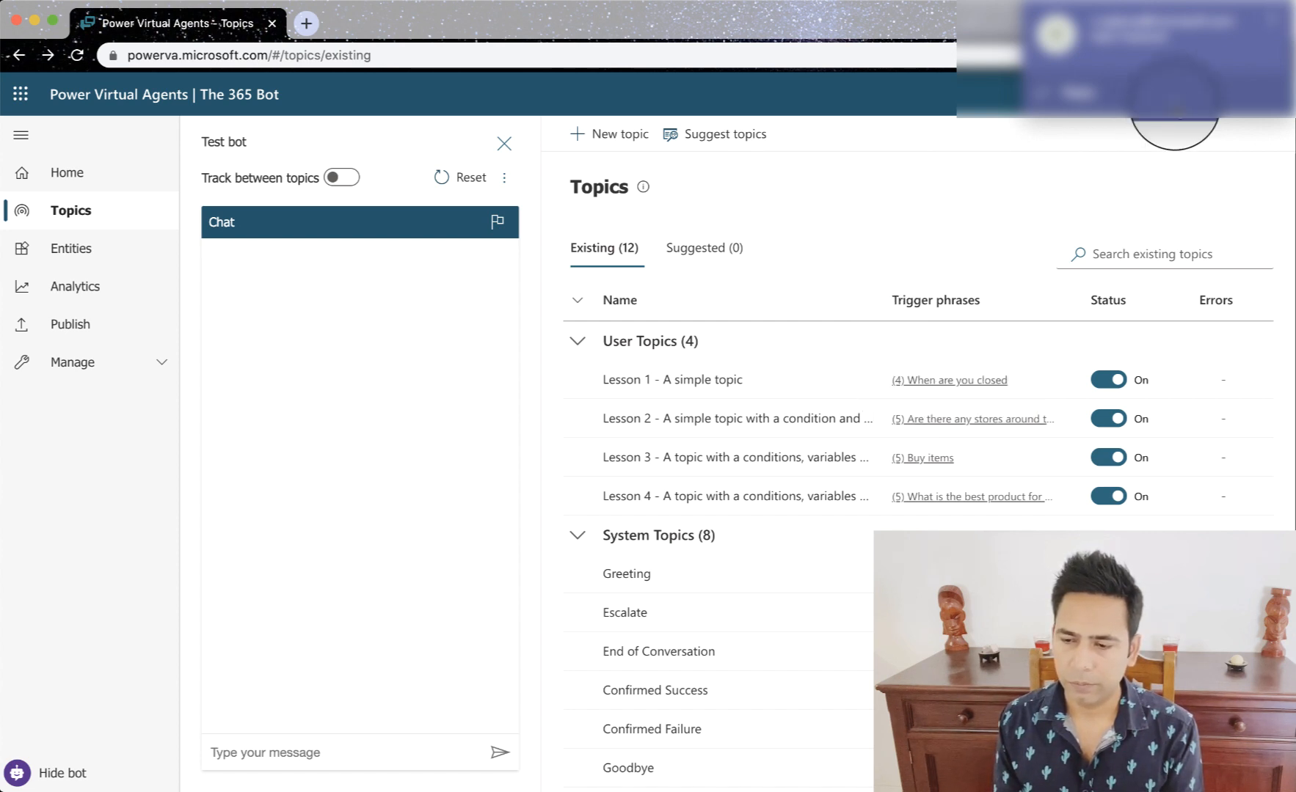
pyautogui.click(1272, 25)
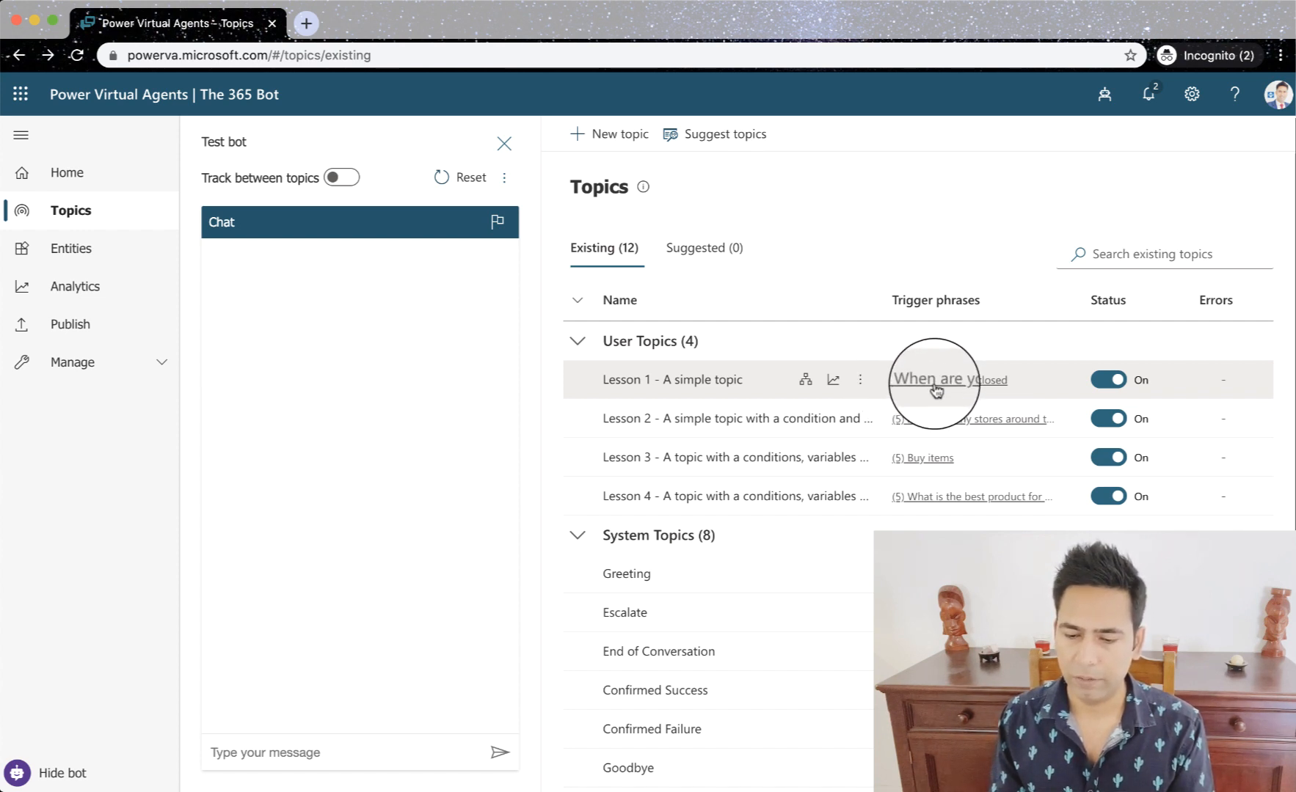
# - View the trigger phrase lists of the "Lesson 1 - A simple topic" and Greeting topics from the topic list
pyautogui.click(967, 386)
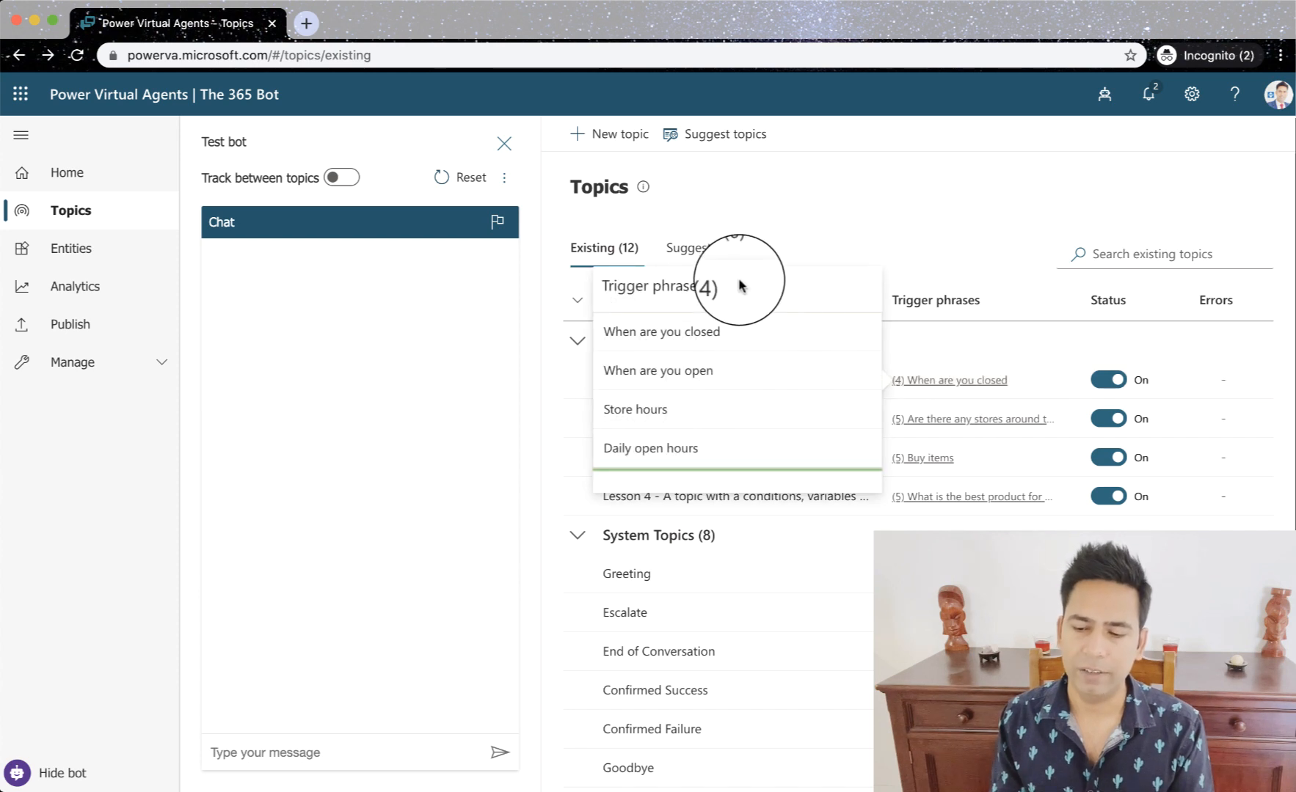
pyautogui.click(909, 195)
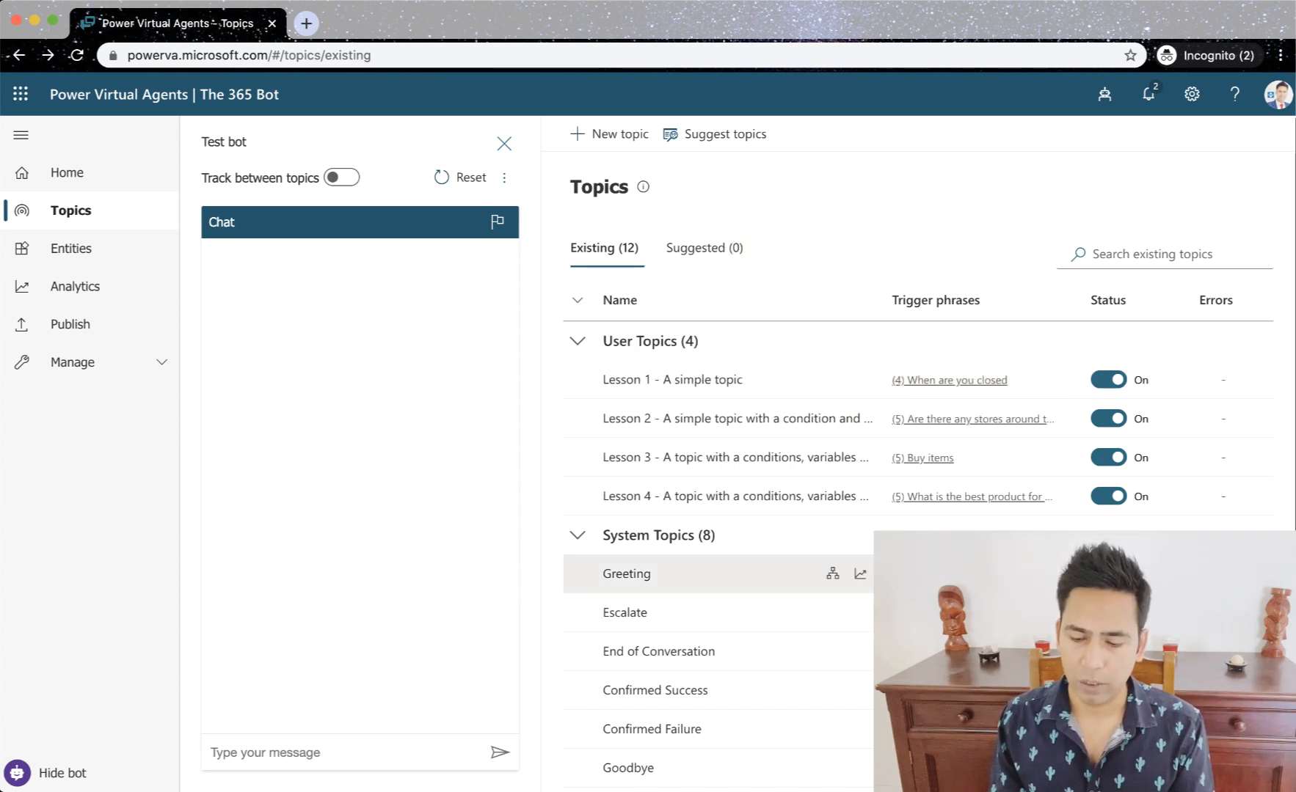
pyautogui.click(925, 574)
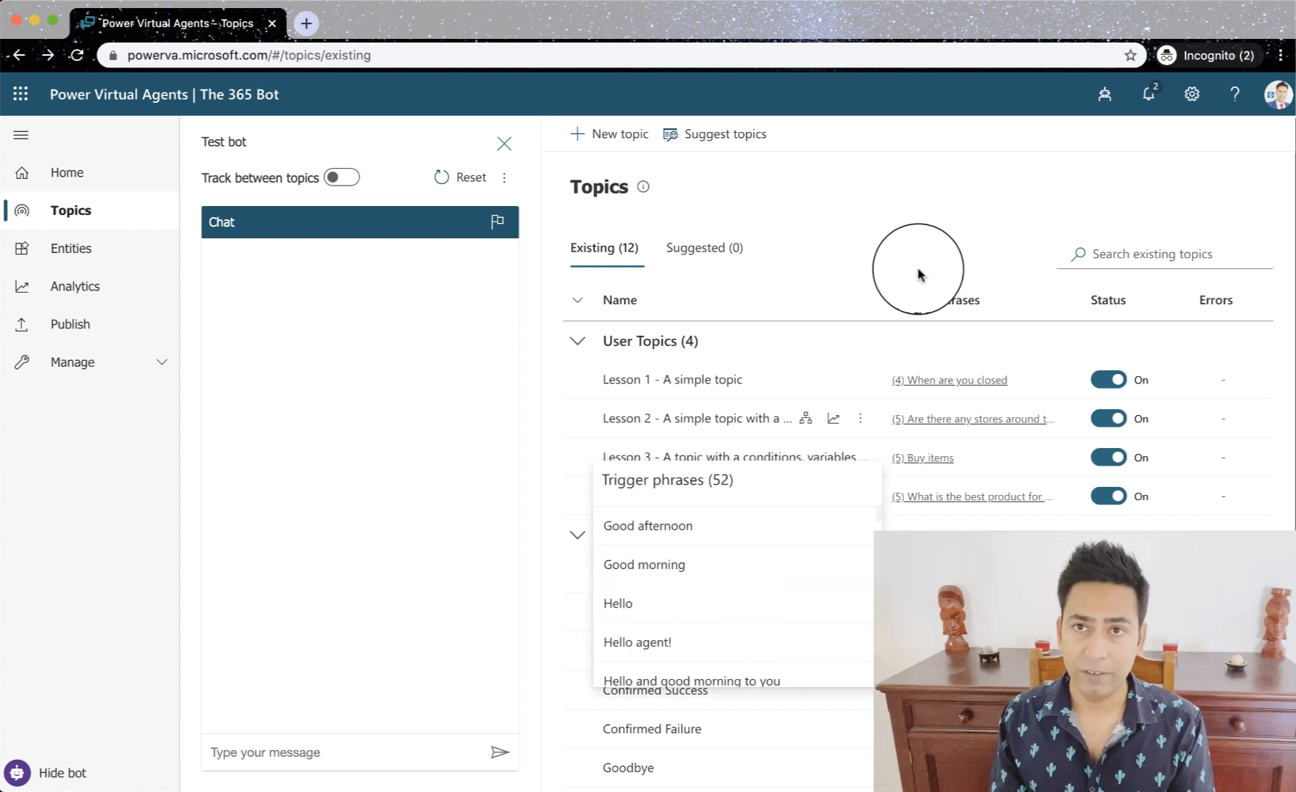
pyautogui.click(921, 218)
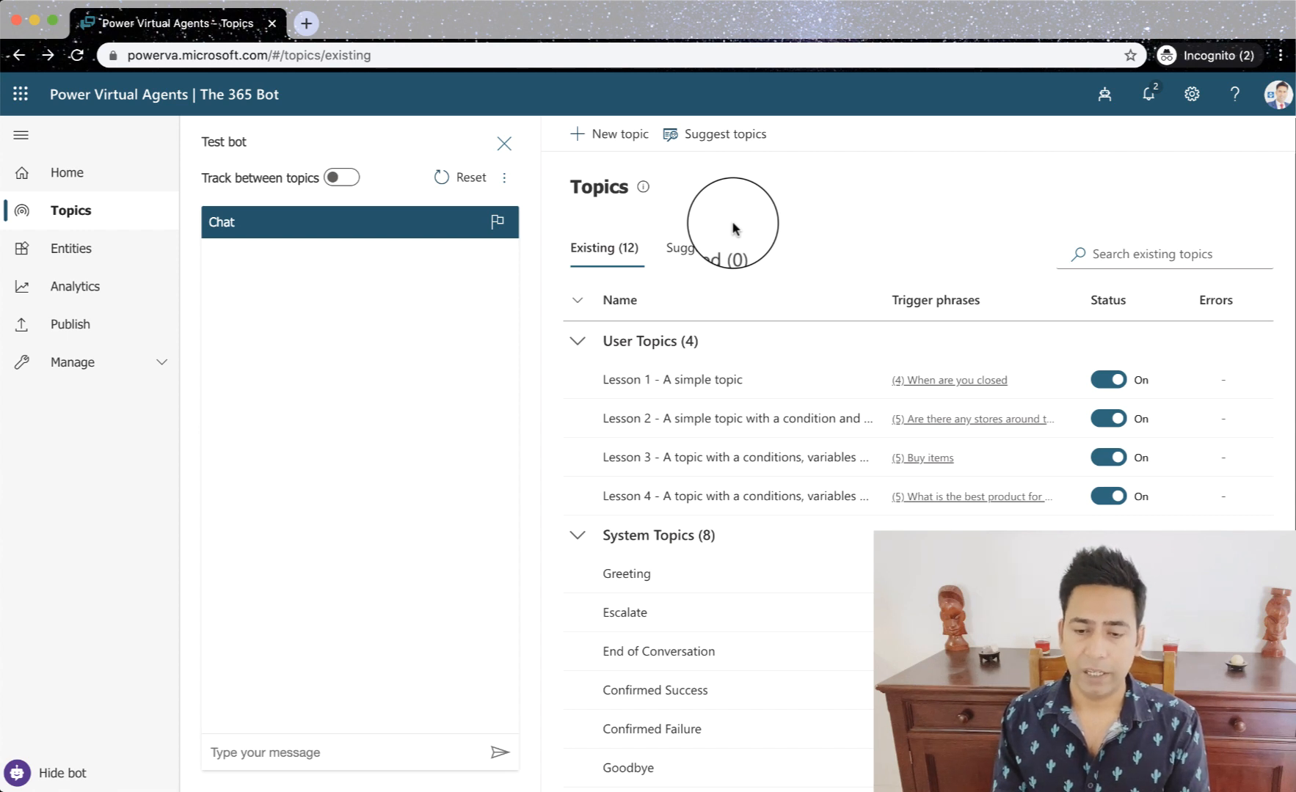
# - Create a new topic and name it "More info on COVID-19"
pyautogui.click(605, 146)
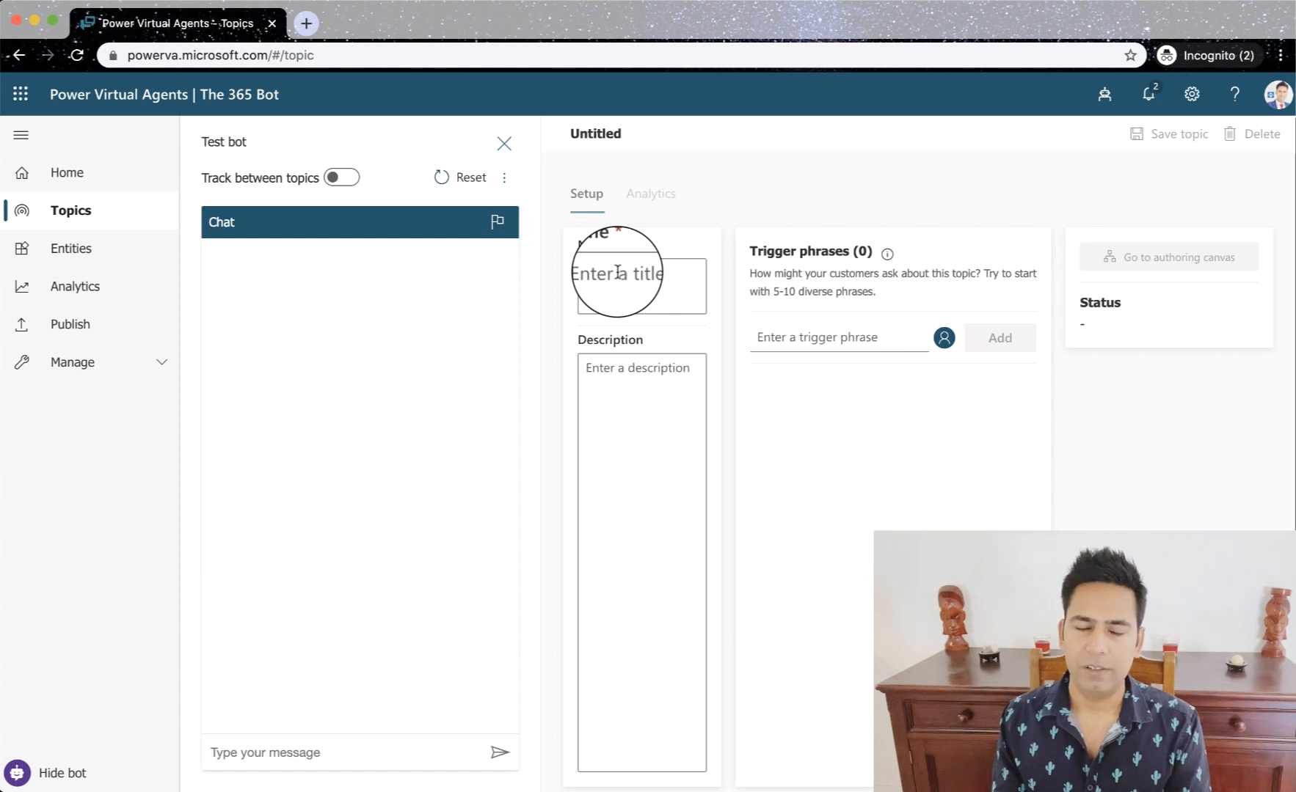
pyautogui.click(638, 276)
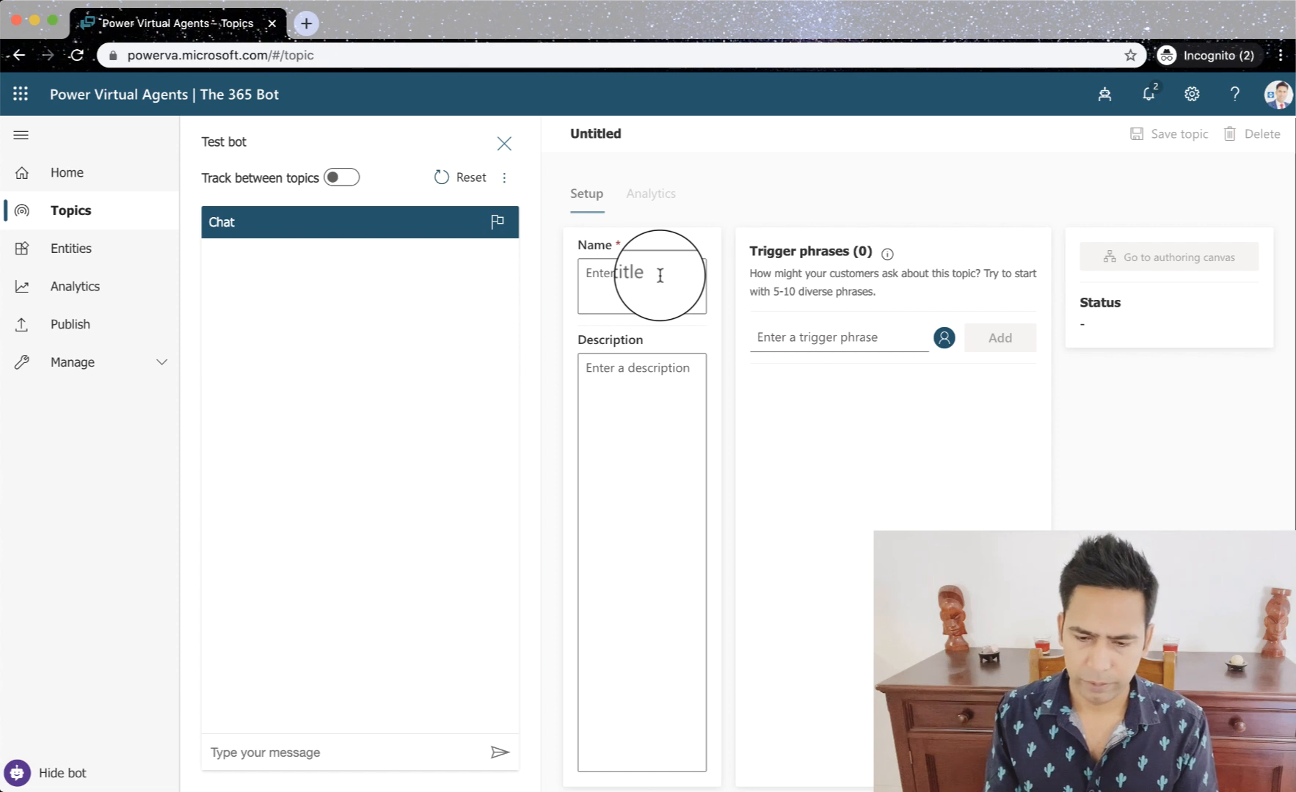
pyautogui.write('H')
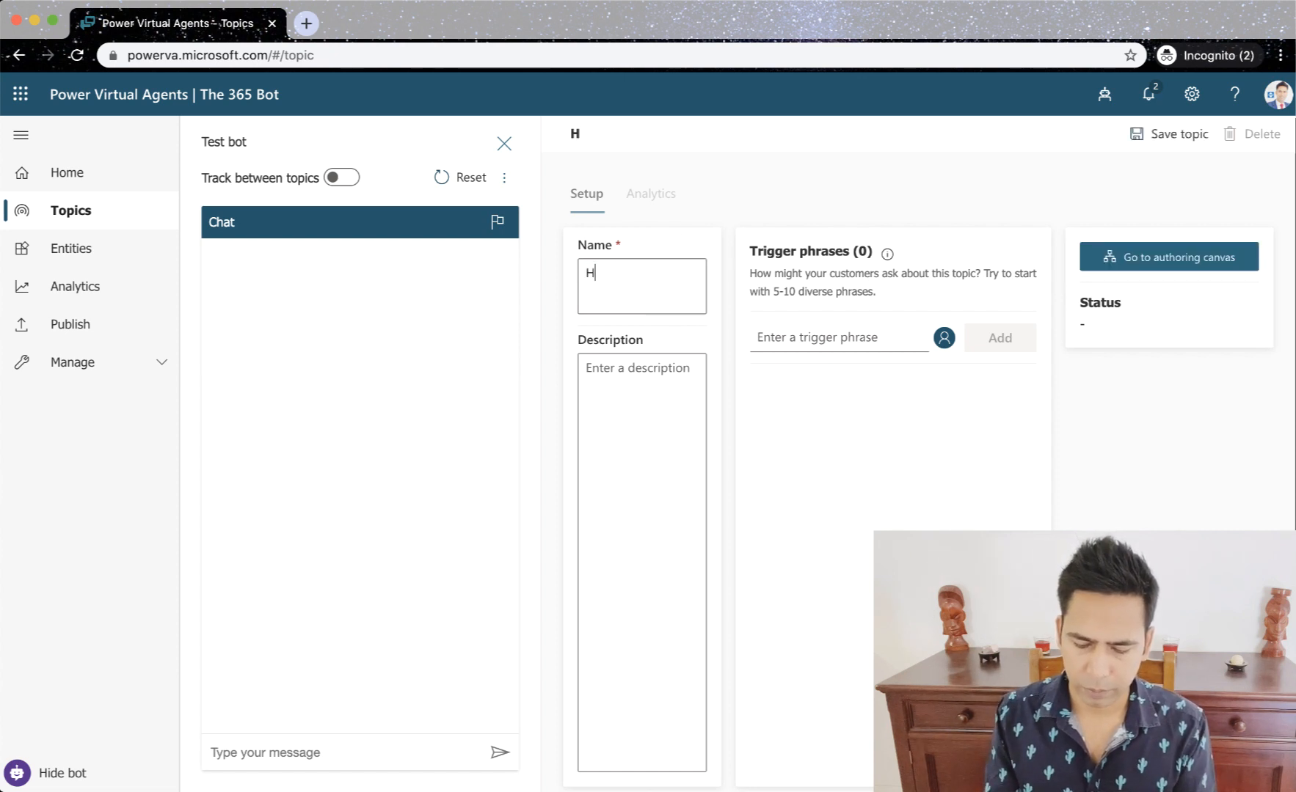
pyautogui.press('BackSpace')
pyautogui.write('Mor')
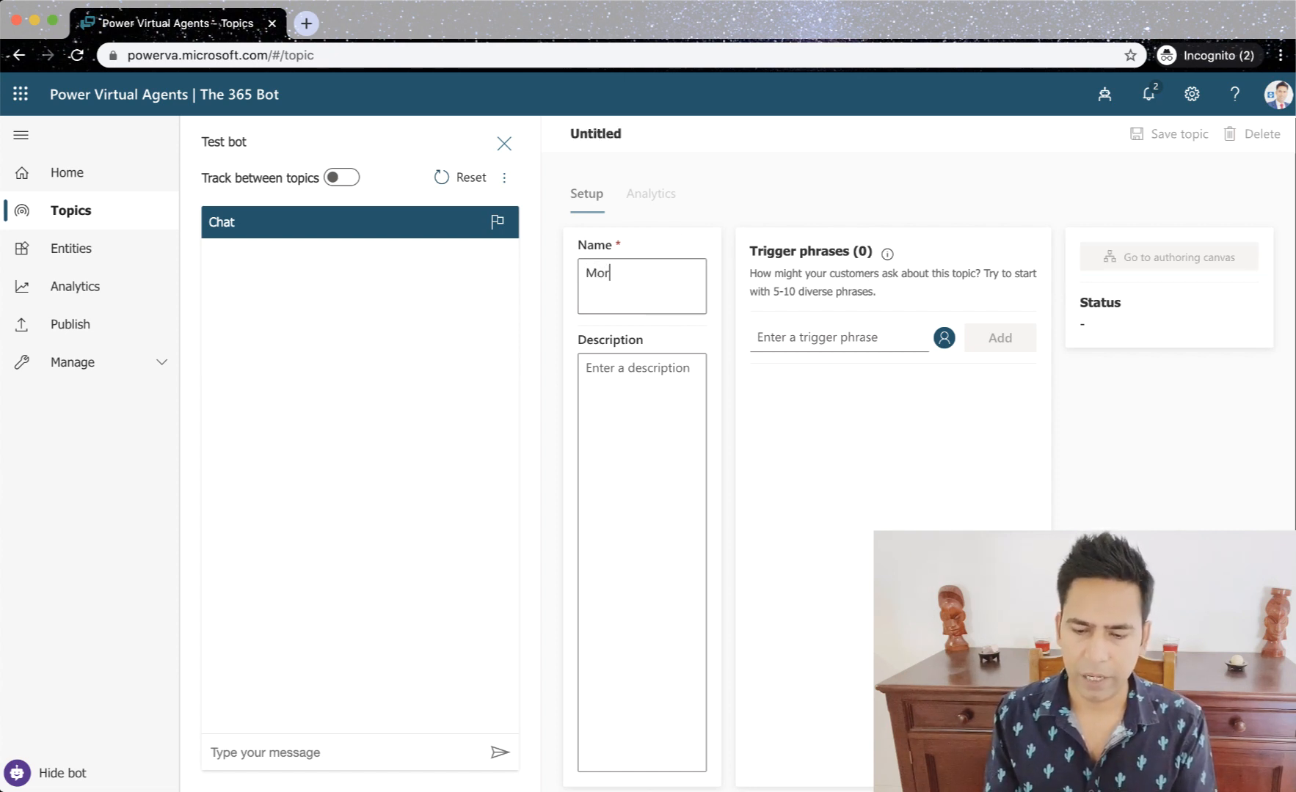
pyautogui.write('e info')
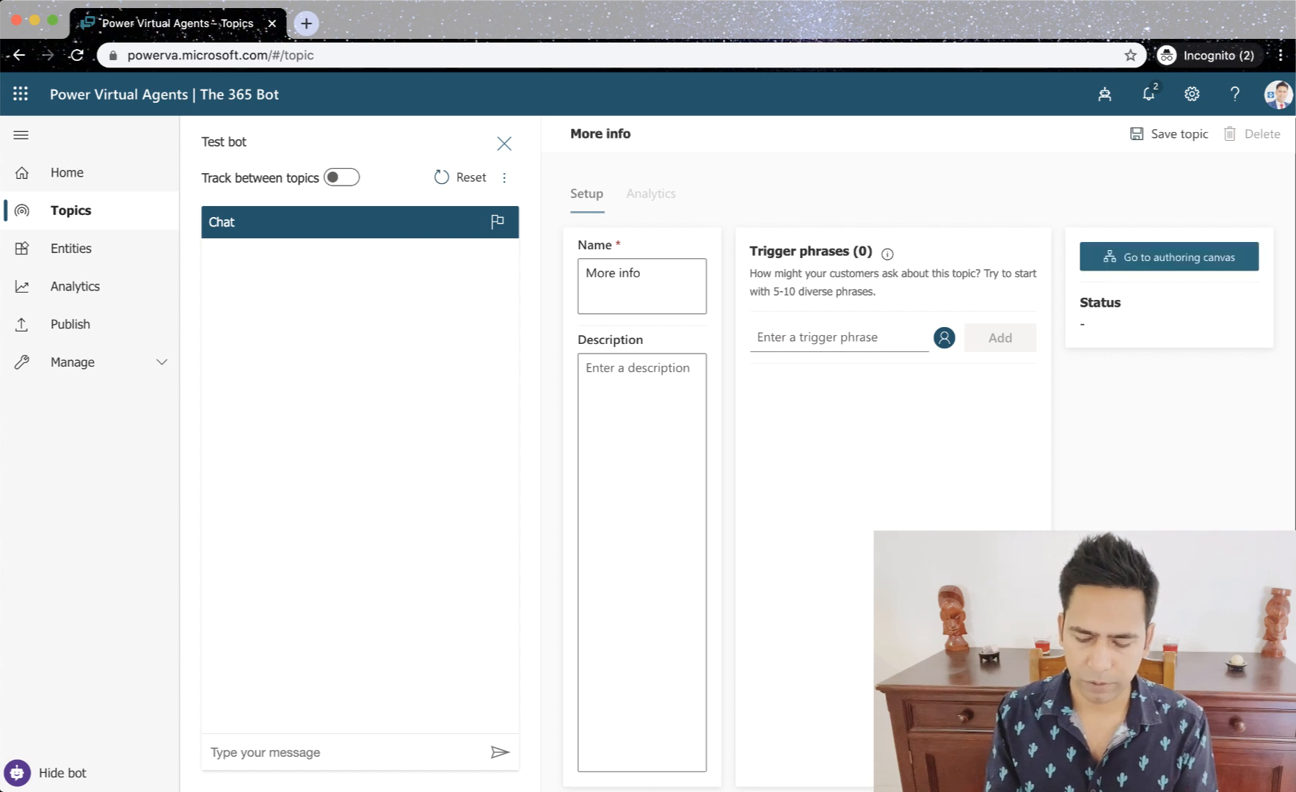
pyautogui.write(' on ')
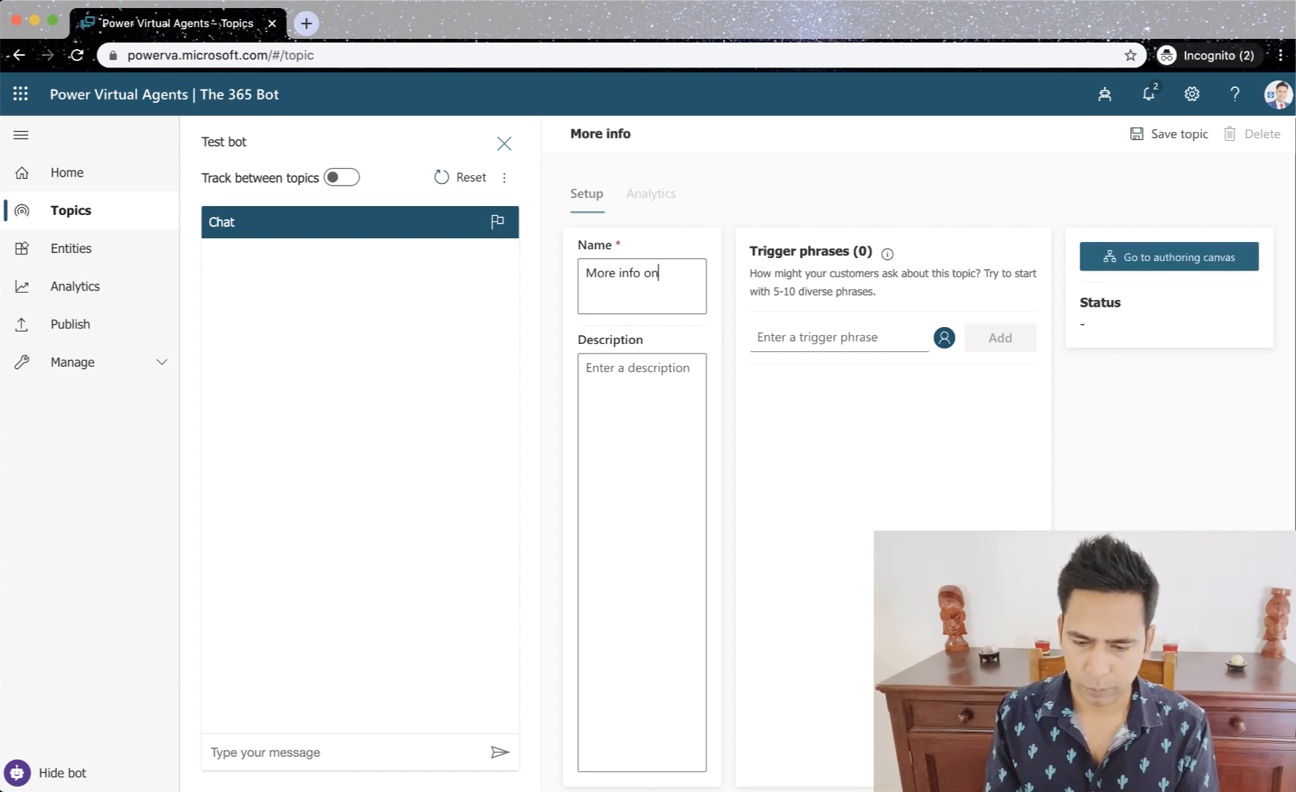
pyautogui.write('COVID-19')
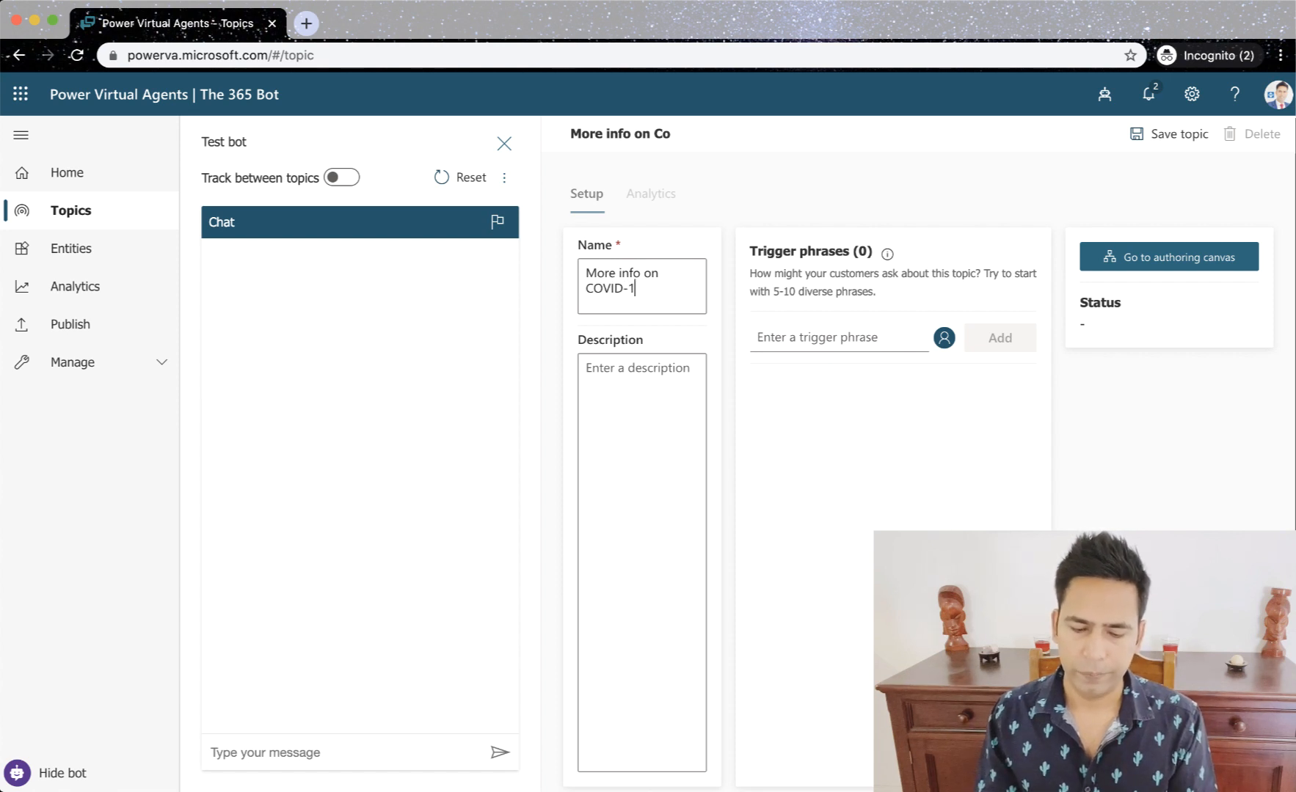
# - Copy the topic name "More info on COVID-19" into the topic's description
pyautogui.tripleClick(655, 290)
pyautogui.press('super+c')
pyautogui.click(634, 386)
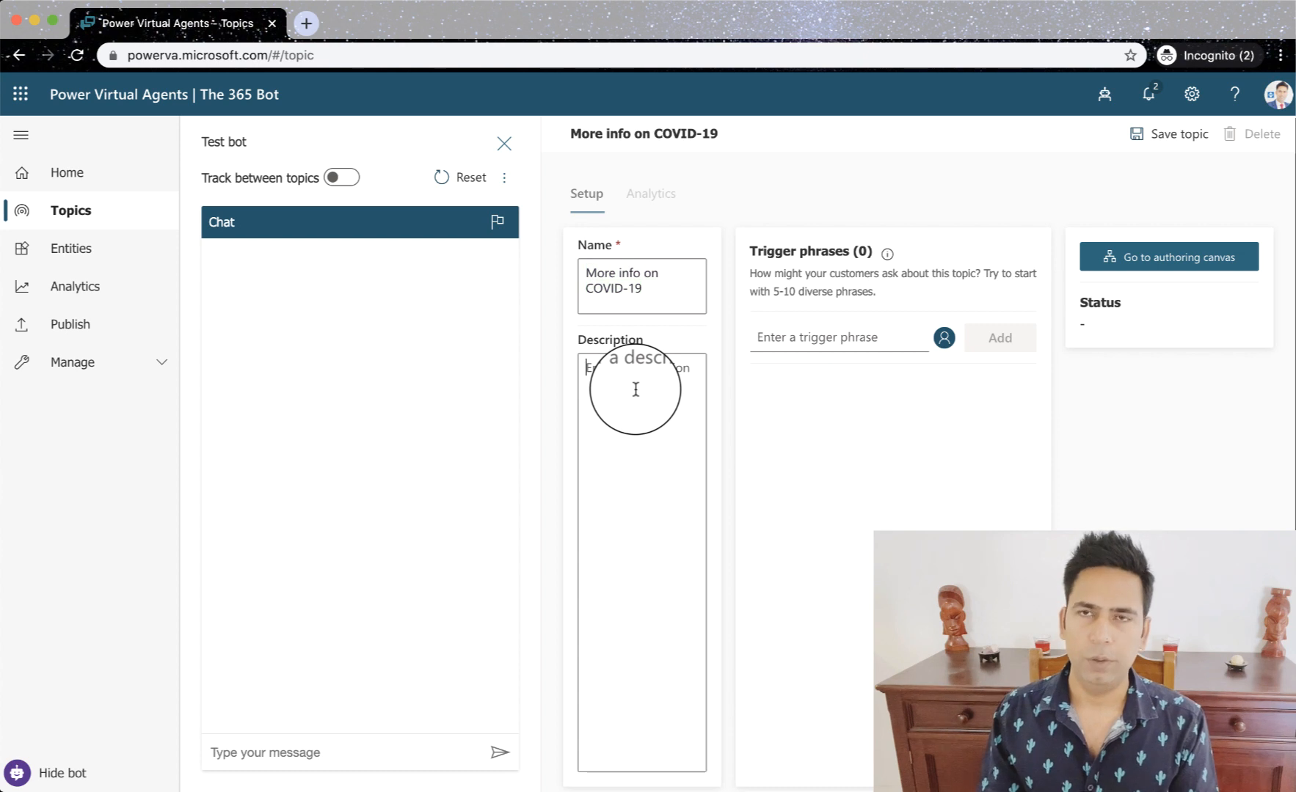
pyautogui.press('super+v')
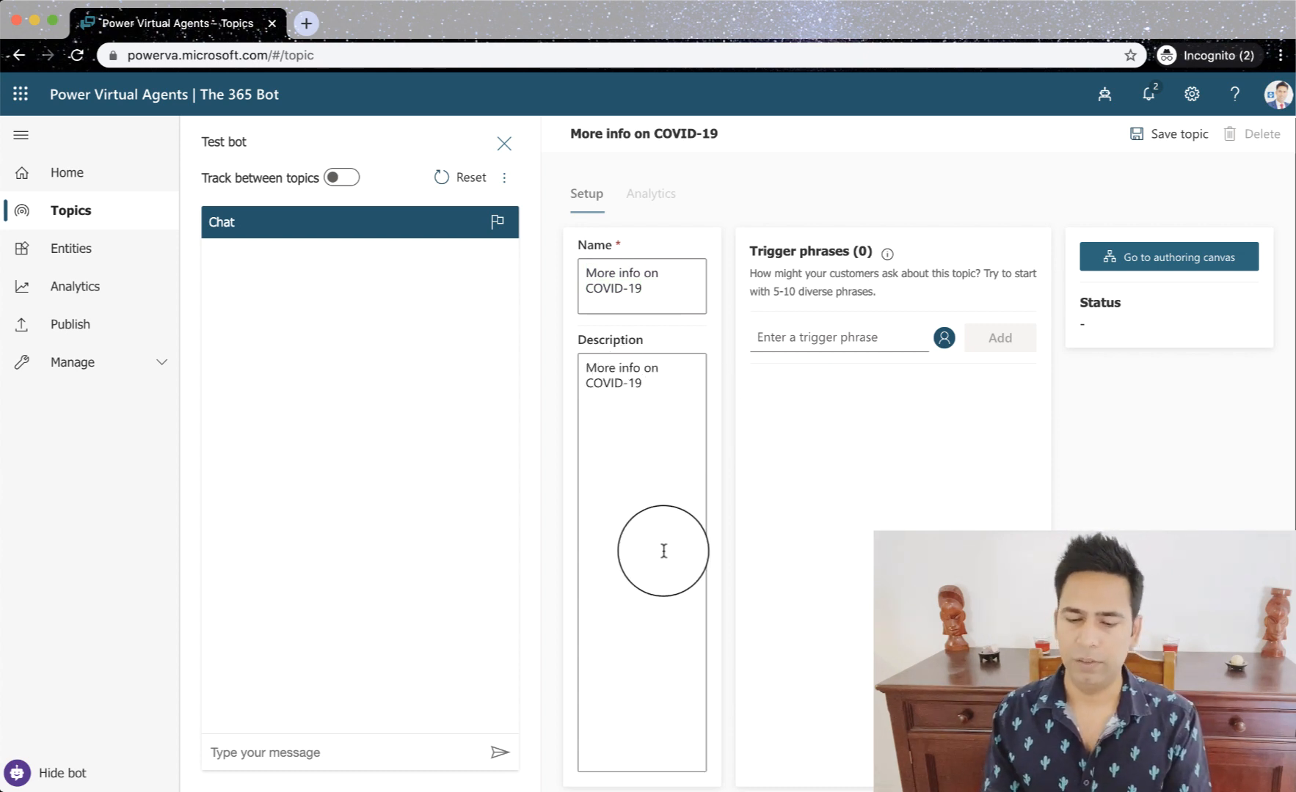
# - Add "More info on COVID-19" as a trigger phrase of the new topic
pyautogui.click(775, 336)
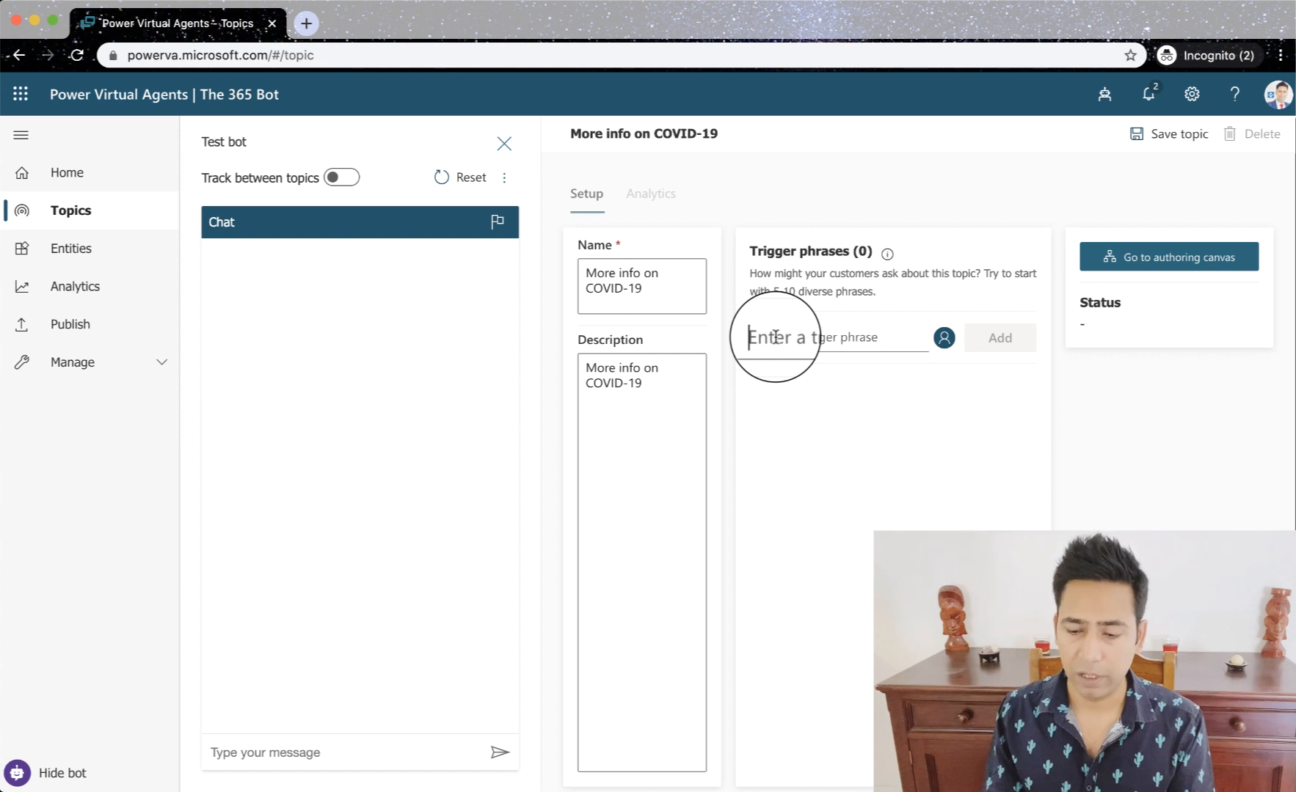
pyautogui.press('super+v')
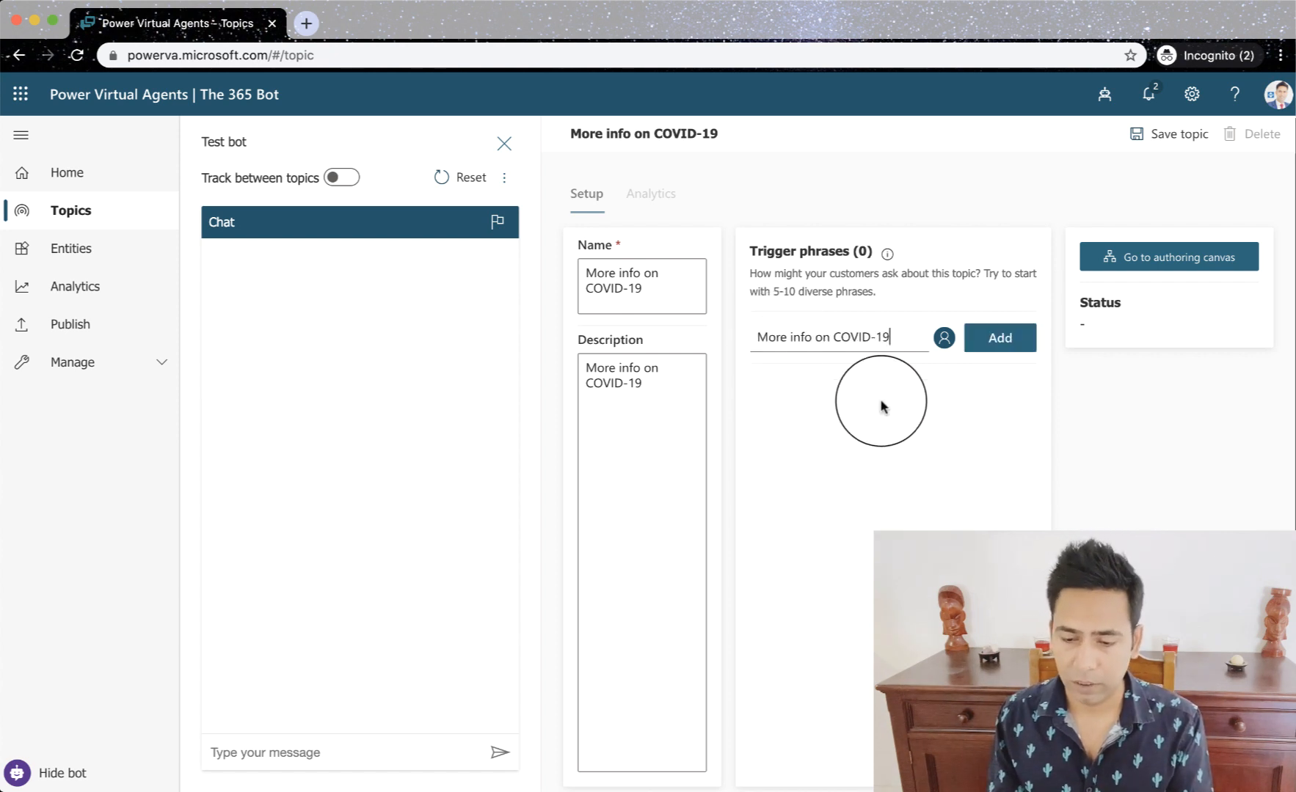
pyautogui.click(1007, 342)
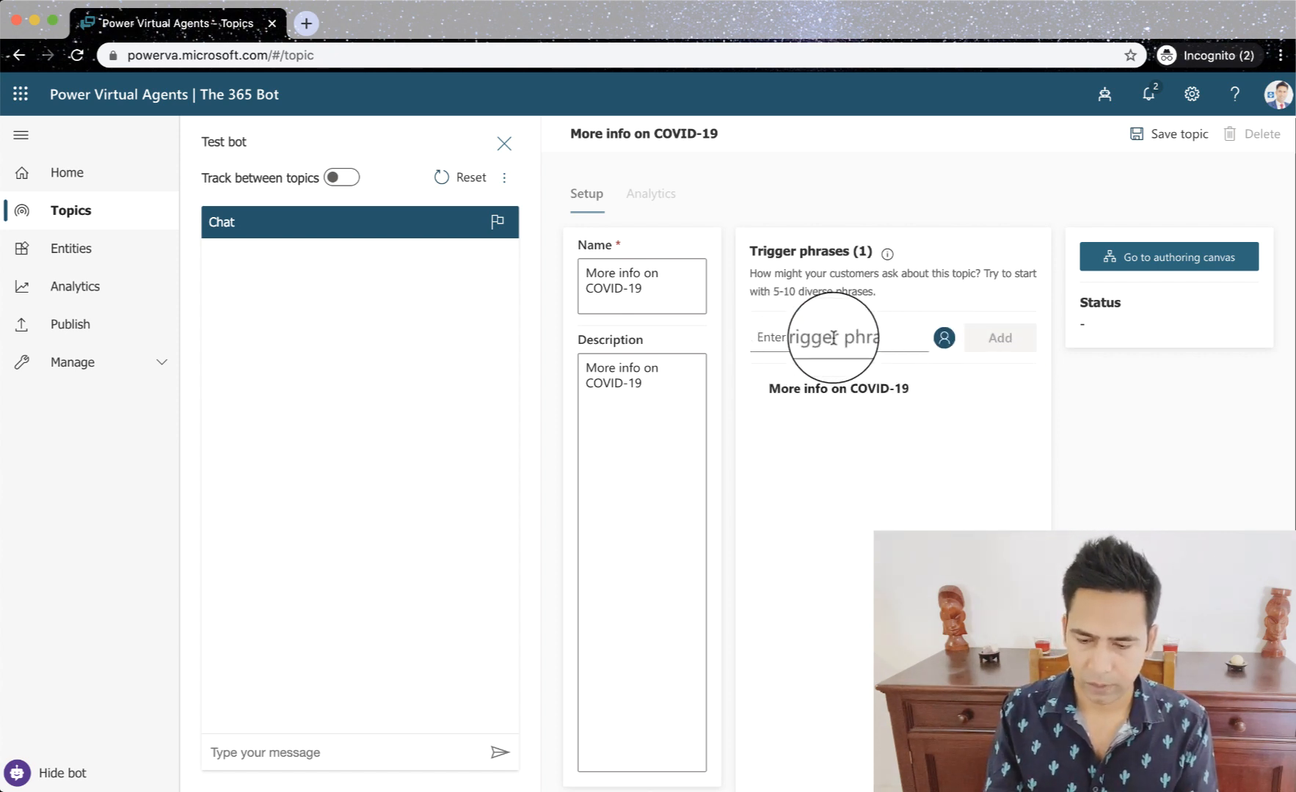
# - Add the trigger phrase "More information on COVID-19" to the topic
pyautogui.click(832, 339)
pyautogui.press('super+v')
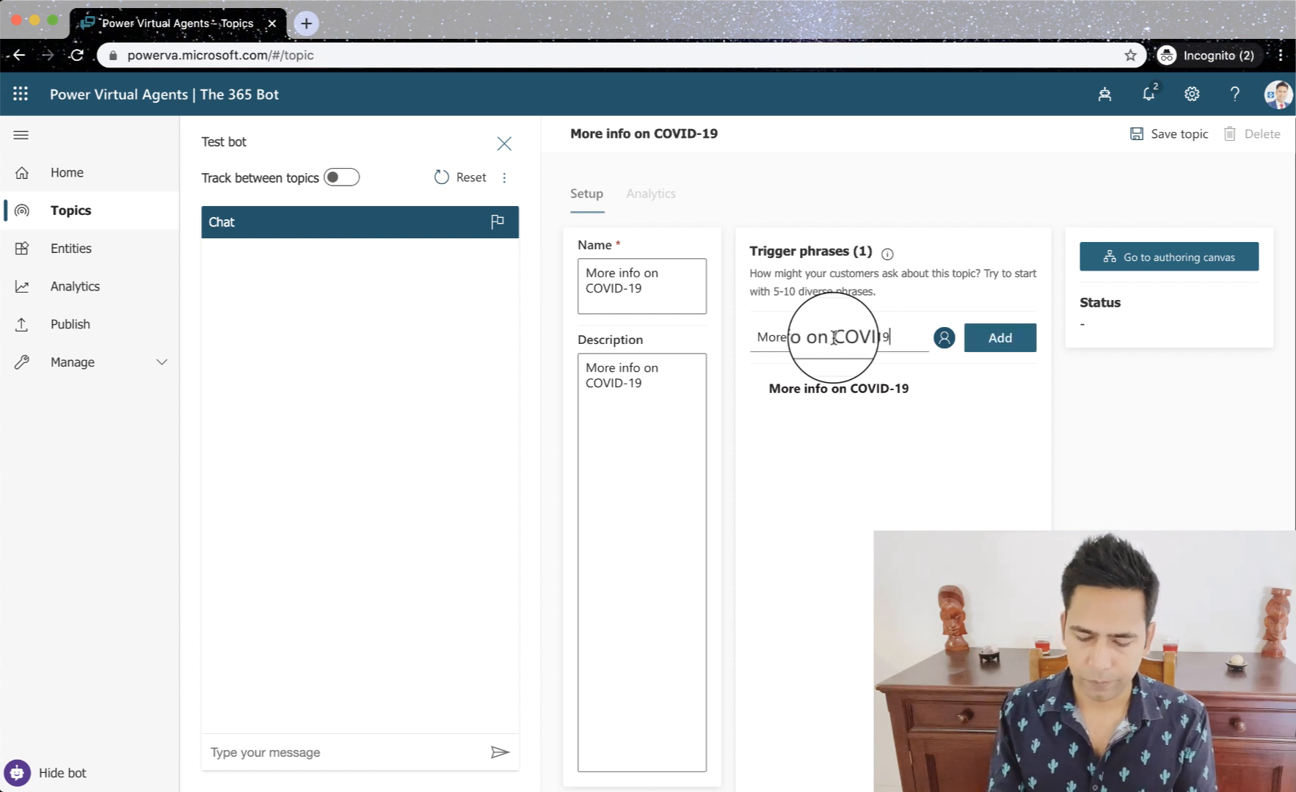
pyautogui.click(812, 338)
pyautogui.write('rmatio')
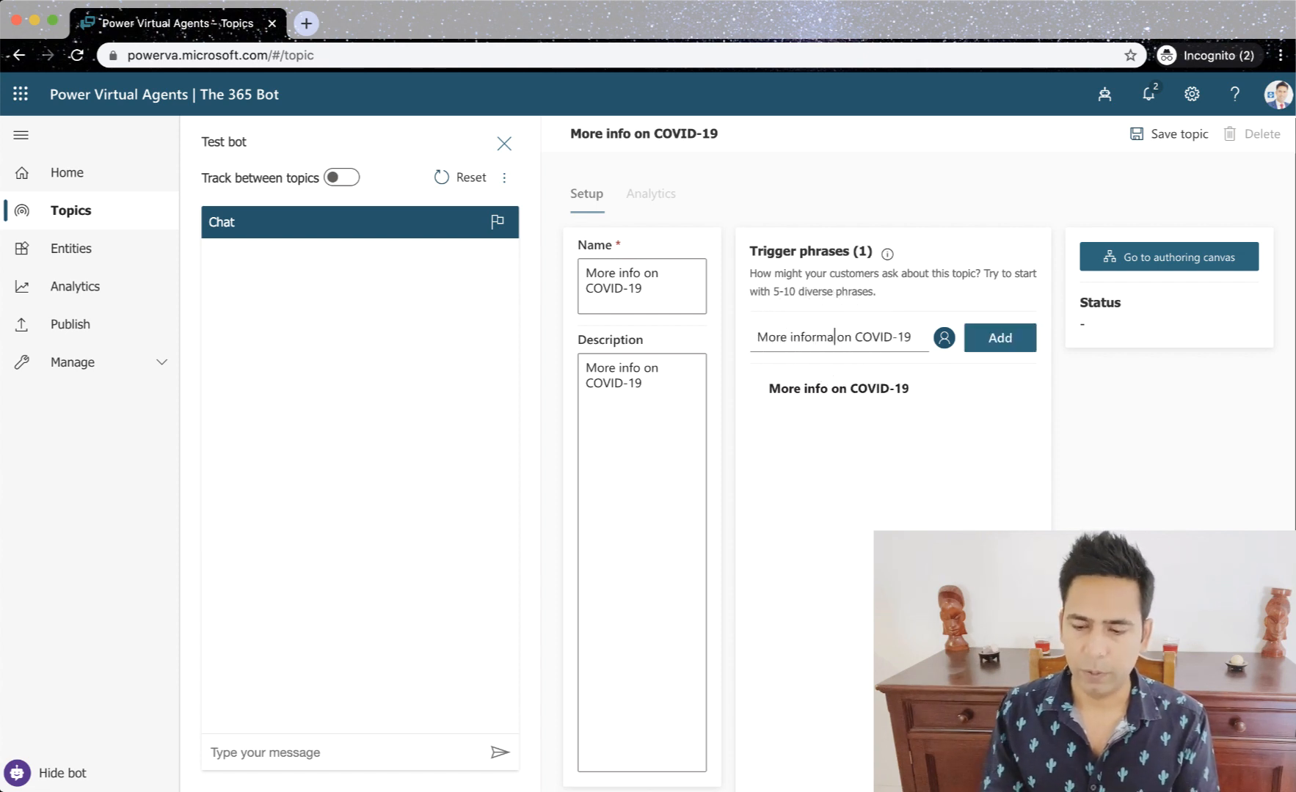
pyautogui.write('n')
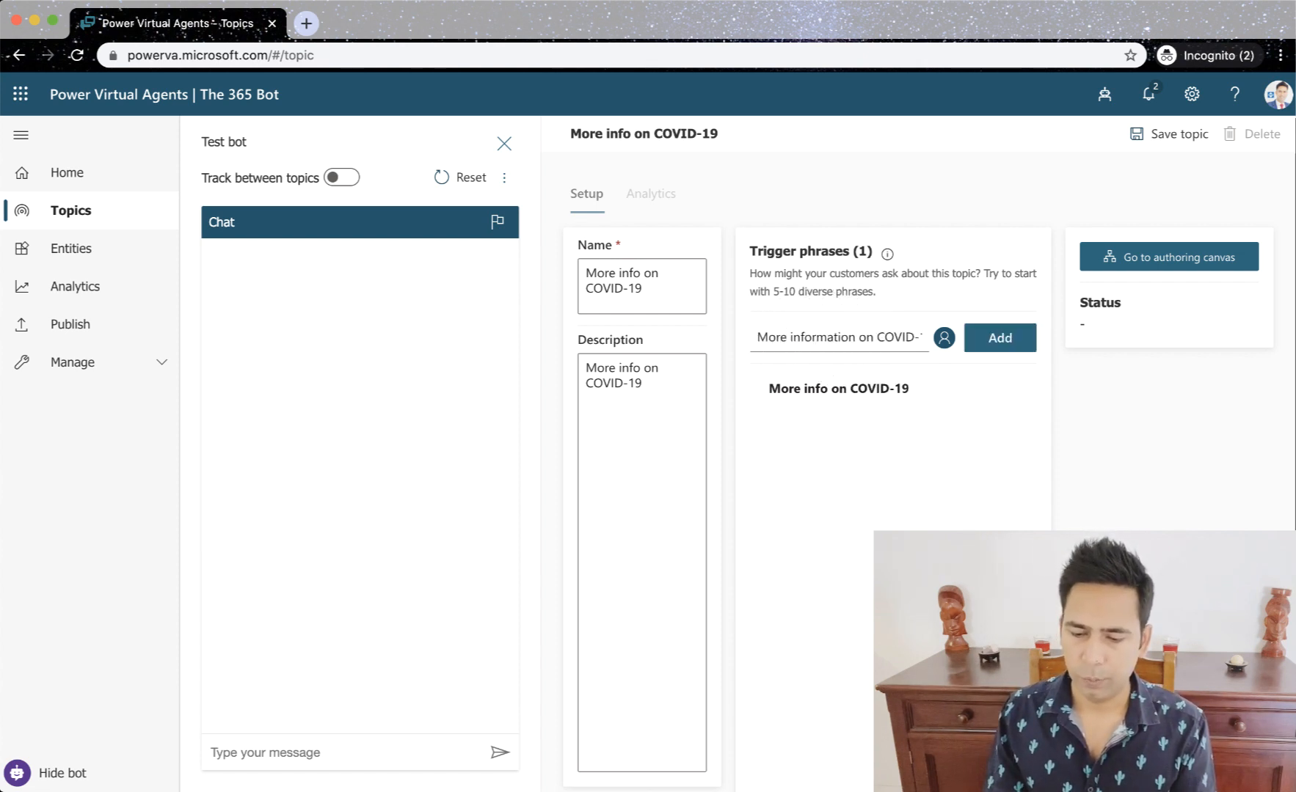
pyautogui.click(1004, 343)
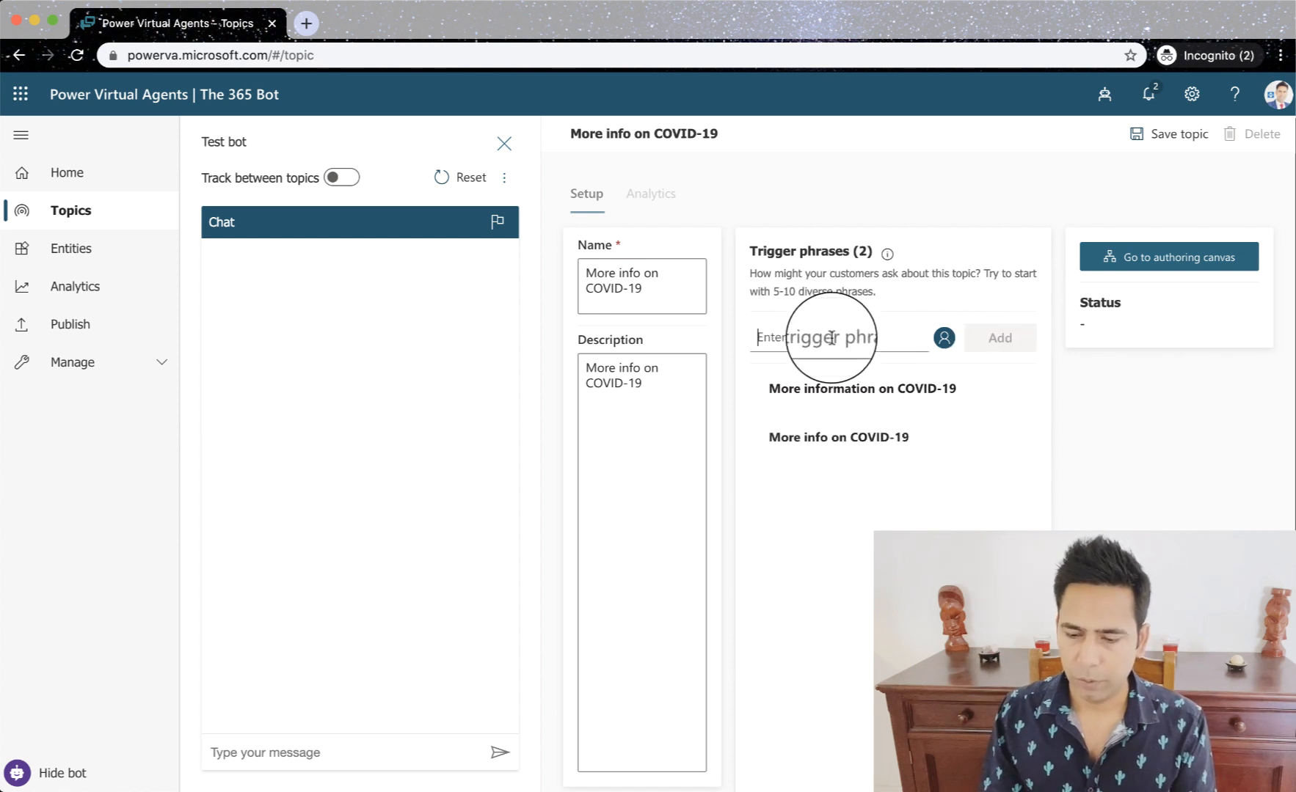
# - Add the trigger phrase "More info on Coronavirus" to the topic
pyautogui.write('More info on COVID-19')
pyautogui.press('BackSpace')
pyautogui.press('BackSpace')
pyautogui.press('BackSpace')
pyautogui.press('BackSpace')
pyautogui.press('BackSpace')
pyautogui.press('BackSpace')
pyautogui.press('BackSpace')
pyautogui.write('oronavir')
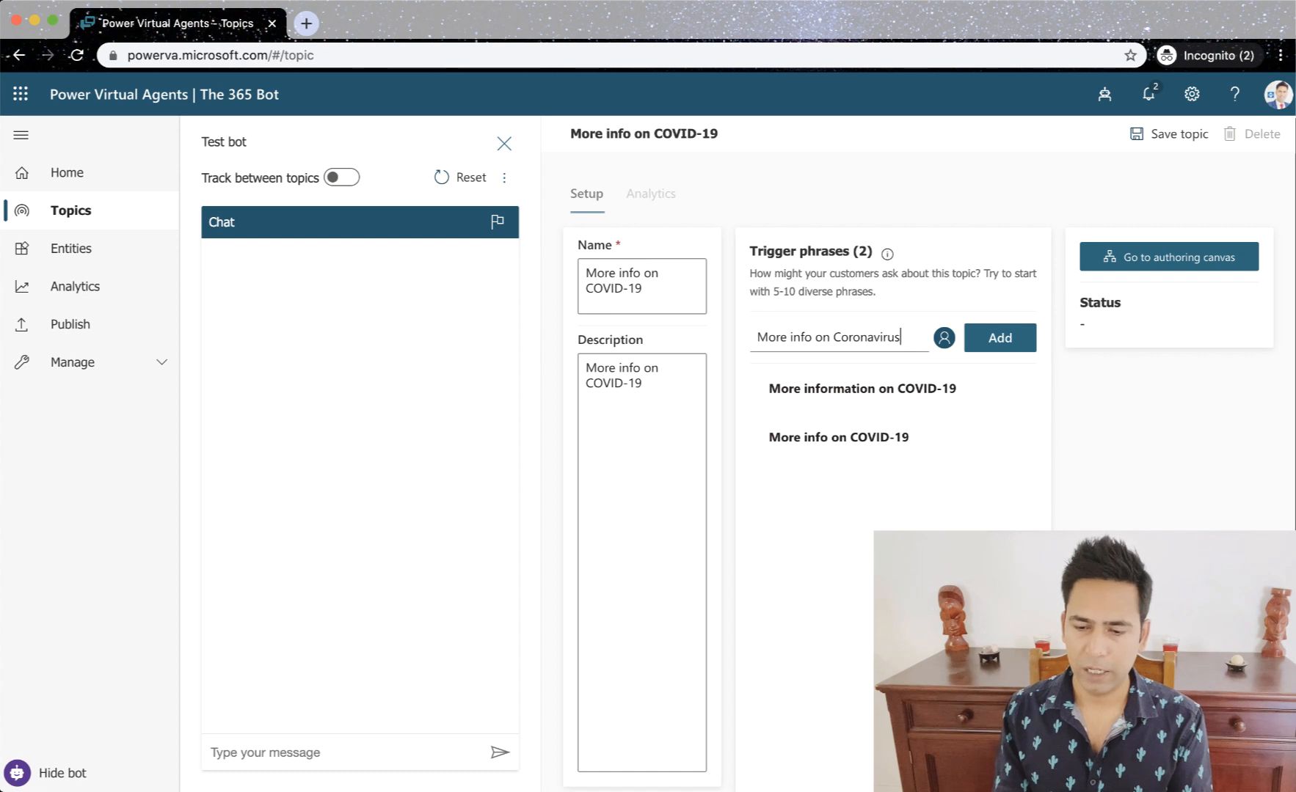
pyautogui.click(999, 338)
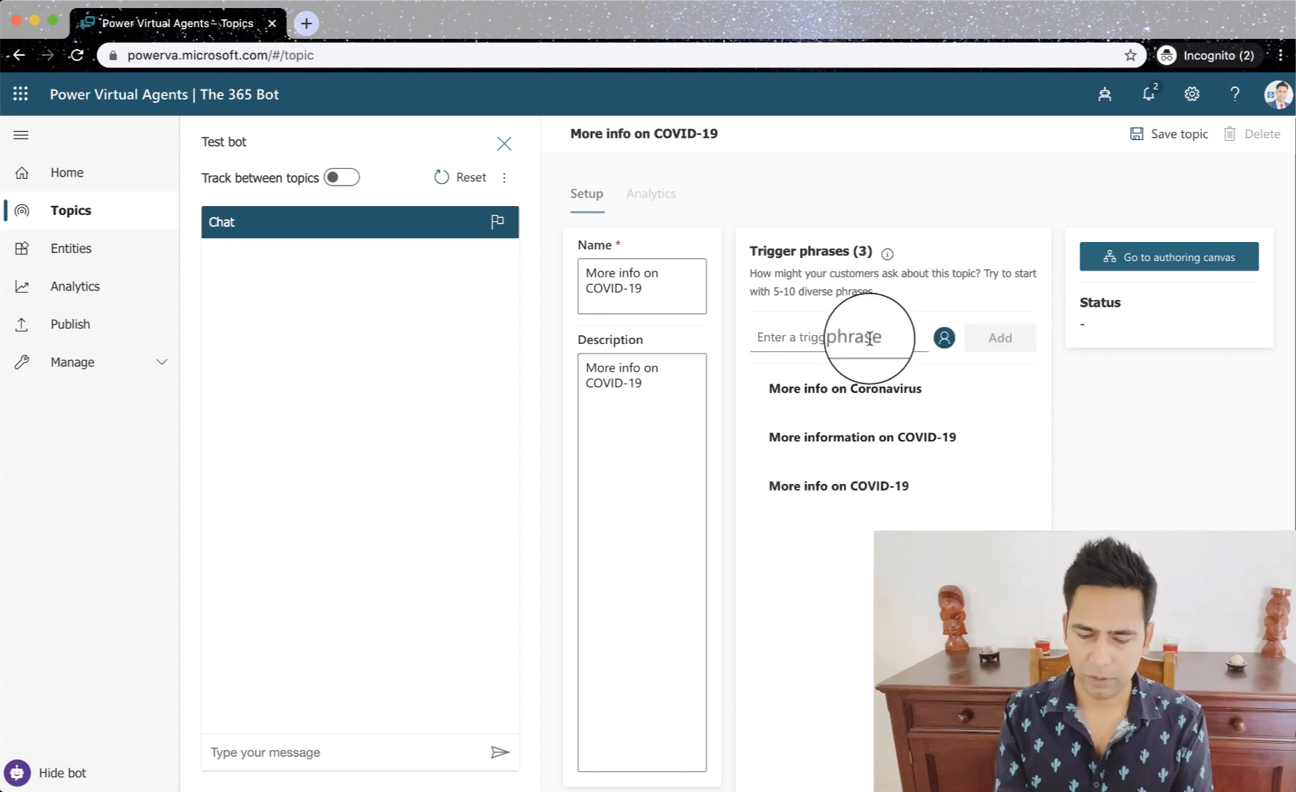
# - Add the trigger phrase "More info on corona virus", with the virus name in lowercase as two words
pyautogui.write('More info on COVID-19')
pyautogui.press('BackSpace')
pyautogui.press('BackSpace')
pyautogui.press('BackSpace')
pyautogui.press('BackSpace')
pyautogui.press('BackSpace')
pyautogui.press('BackSpace')
pyautogui.press('BackSpace')
pyautogui.press('BackSpace')
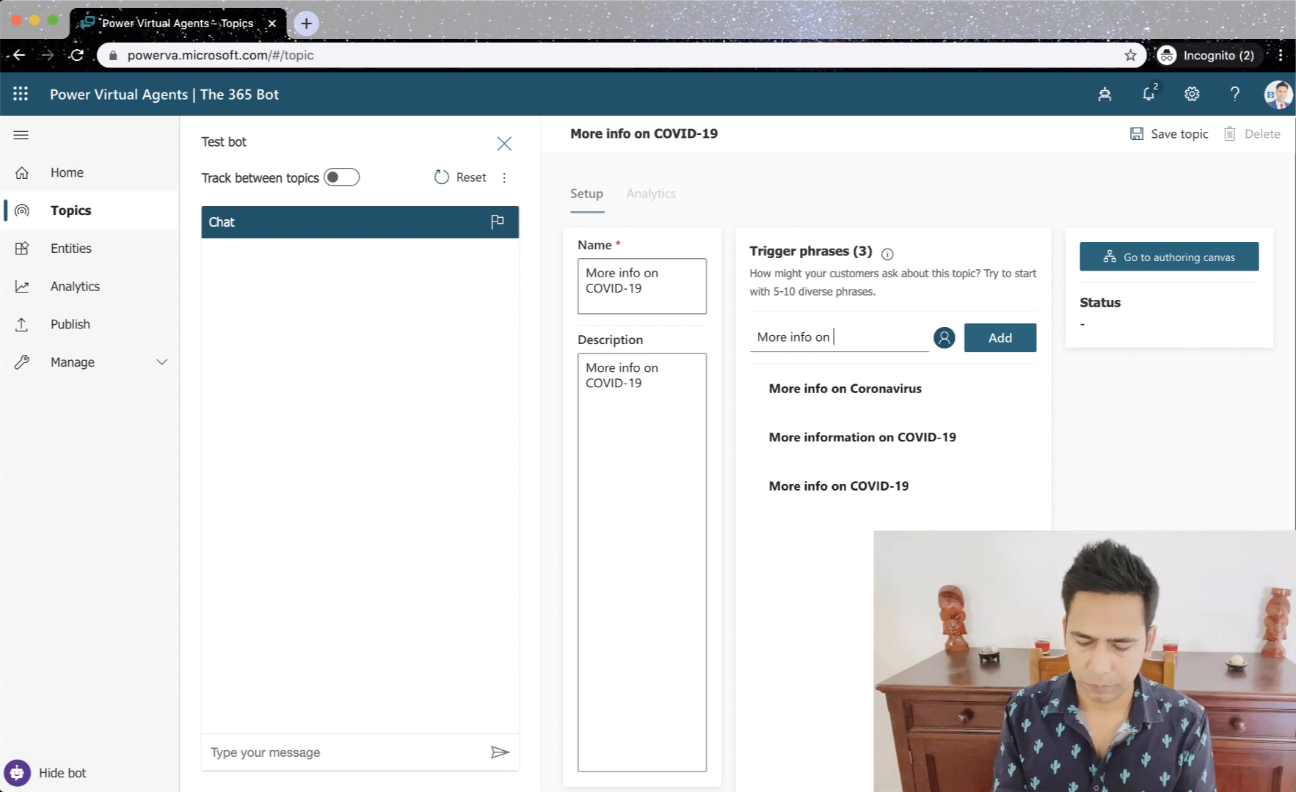
pyautogui.write('corona virus')
pyautogui.press('Return')
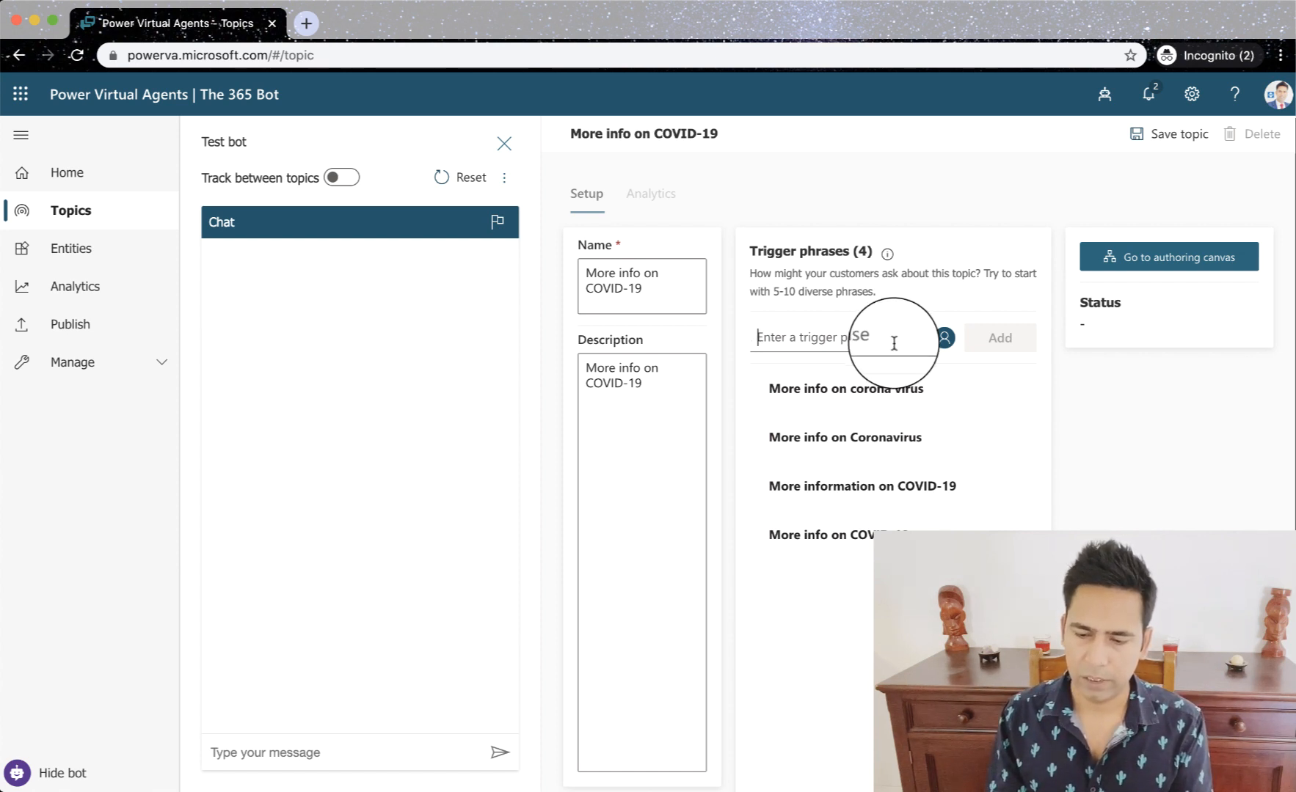
# - Add the trigger phrase "how can I get more info on COVID-19" to the topic
pyautogui.write('More info on COVID-19')
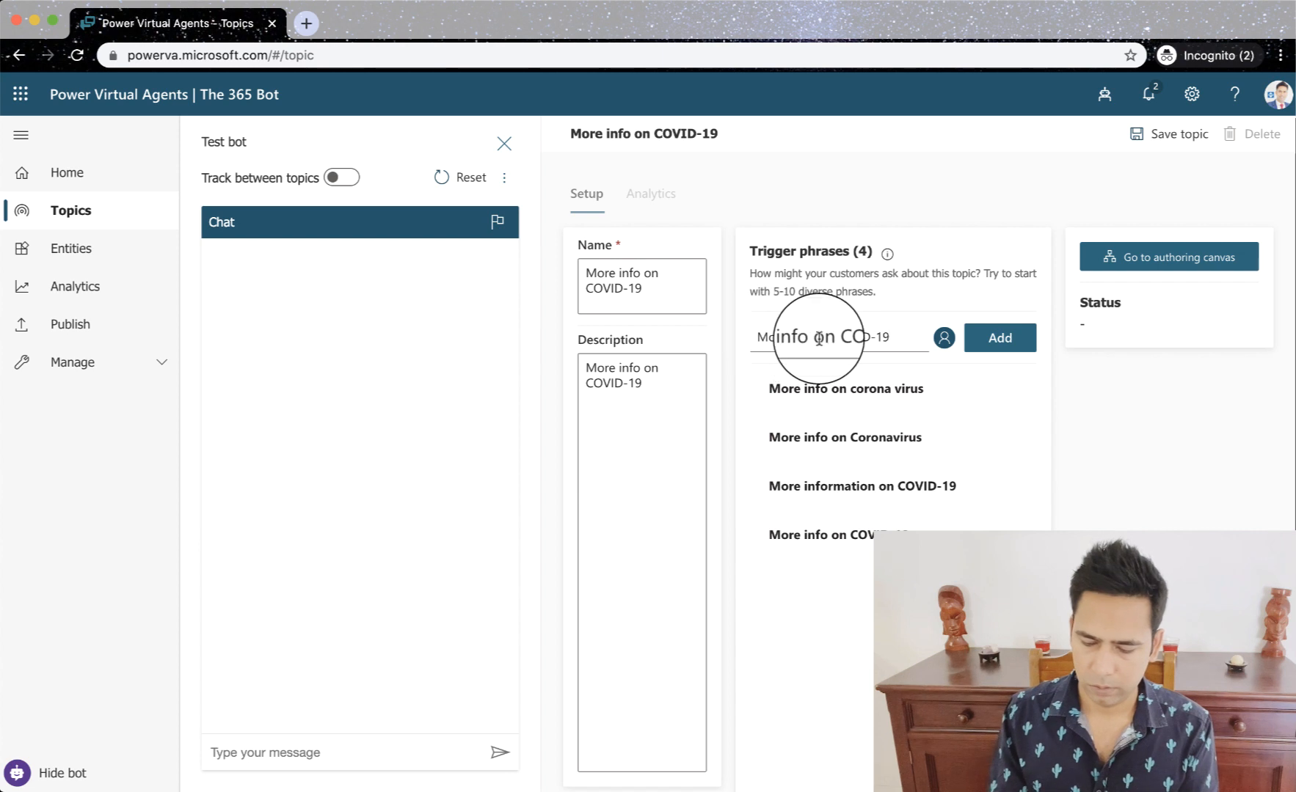
pyautogui.press('super+Left')
pyautogui.press('Right')
pyautogui.press('BackSpace')
pyautogui.write('m')
pyautogui.press('Left')
pyautogui.write('how can I get')
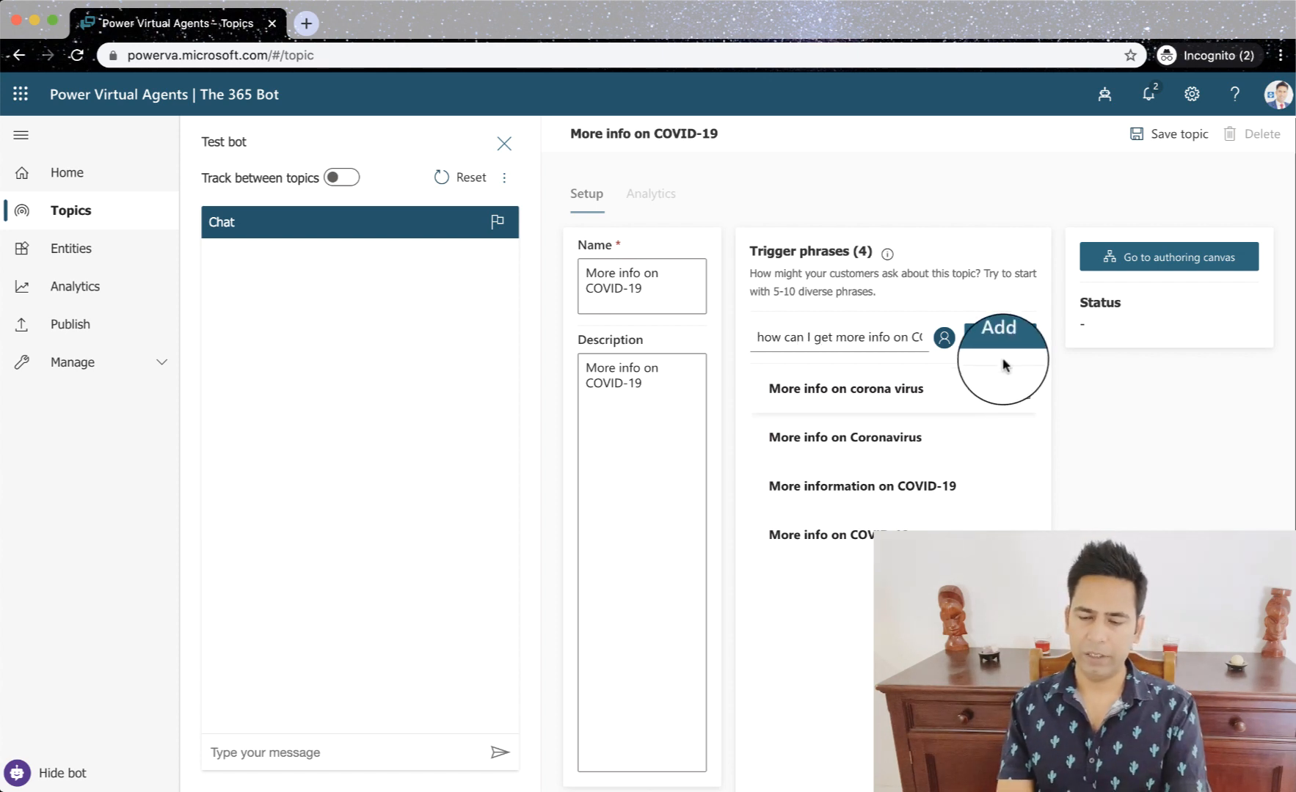
pyautogui.click(1000, 334)
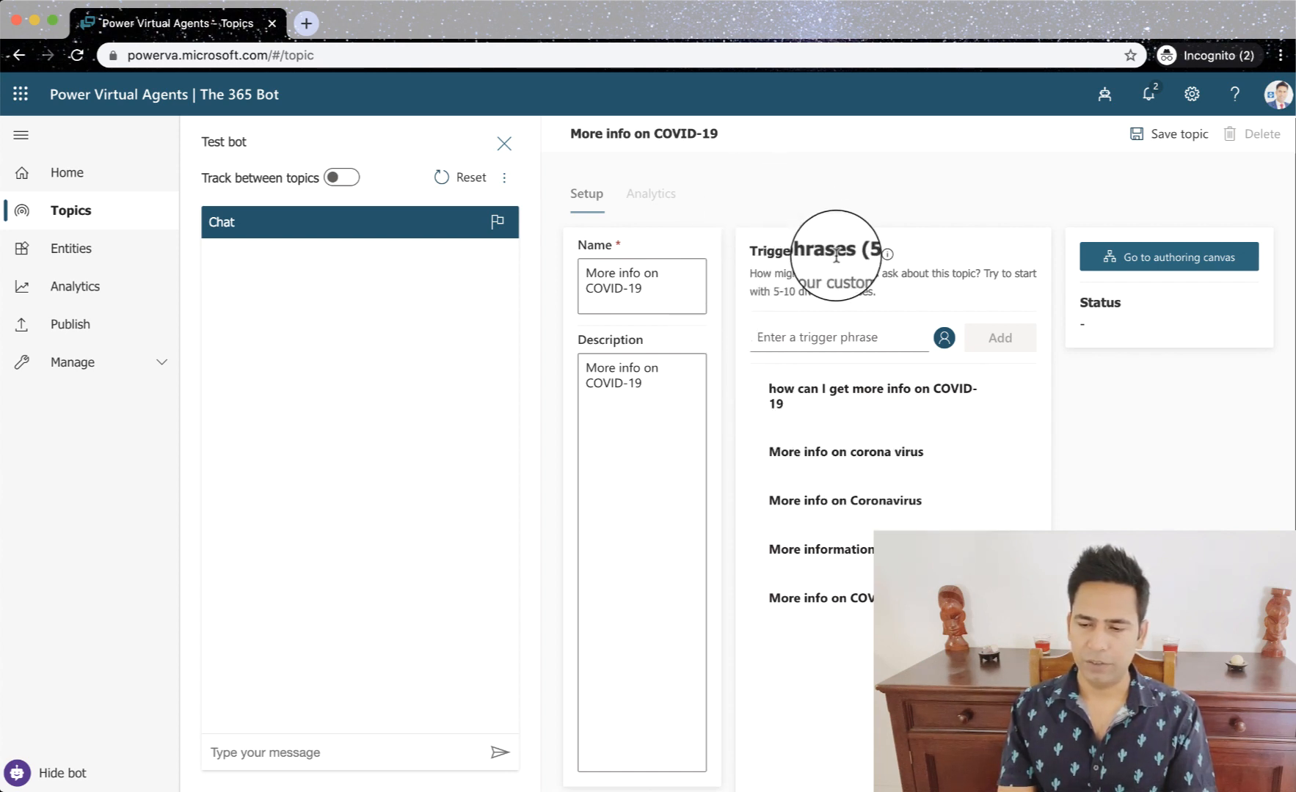
# - Save the "More info on COVID-19" topic and open its status error in the Topic Checker
pyautogui.click(1172, 134)
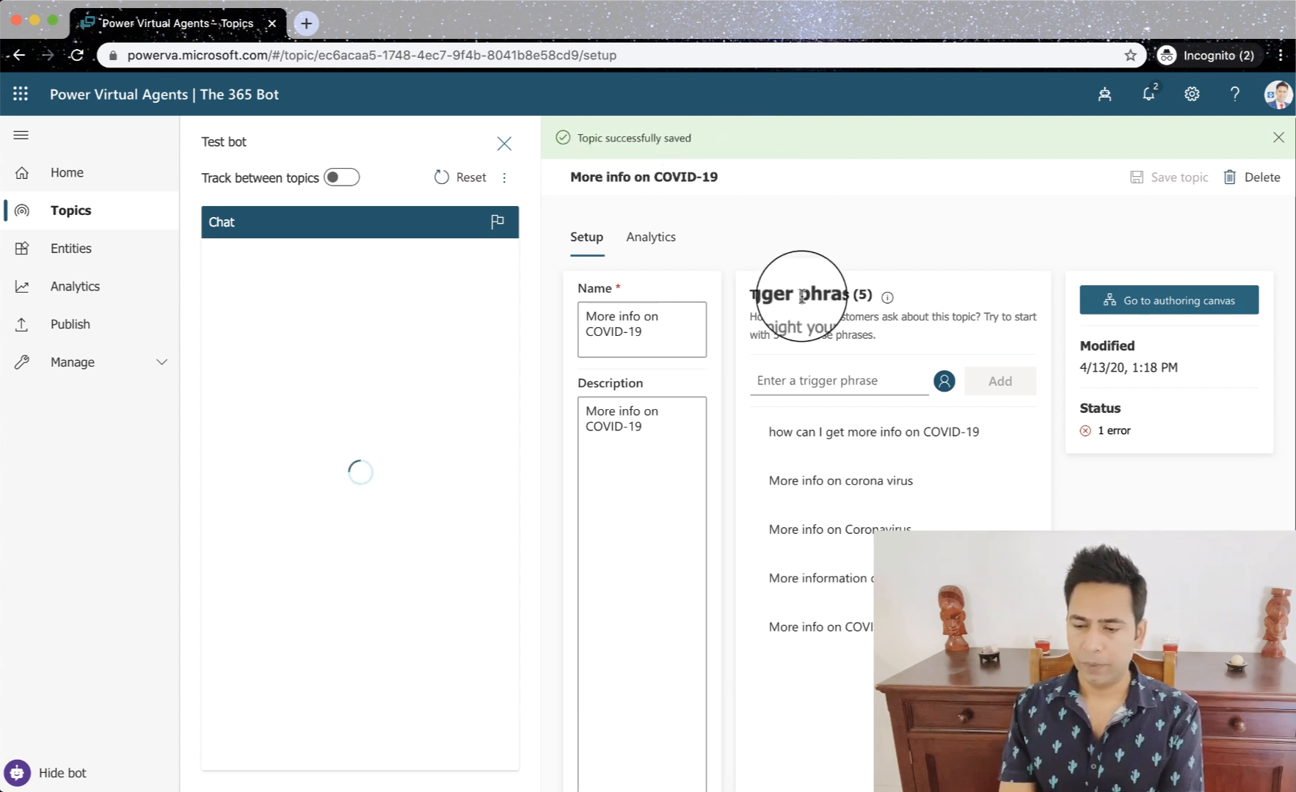
pyautogui.click(1115, 435)
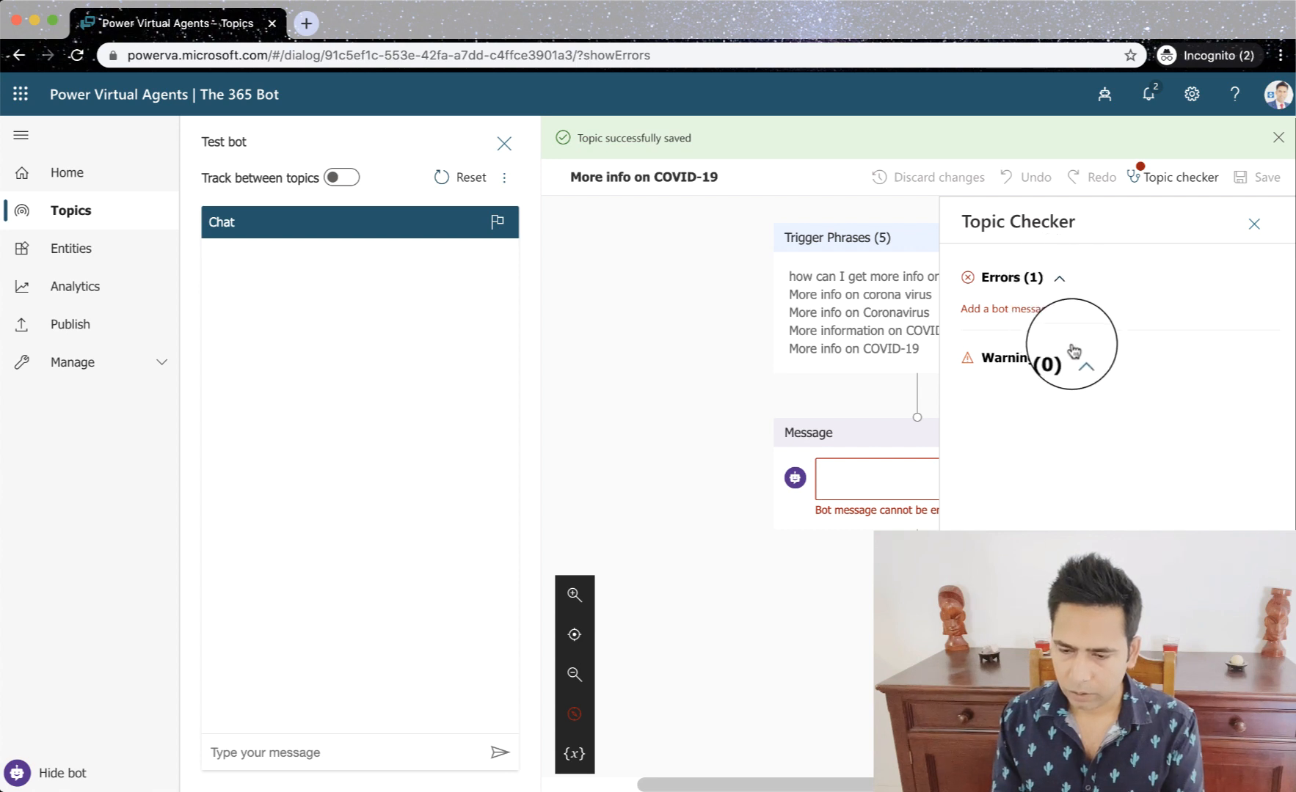
# - Close the Topic Checker and reopen the topic's authoring canvas with the empty bot message ready for editing
pyautogui.click(1057, 283)
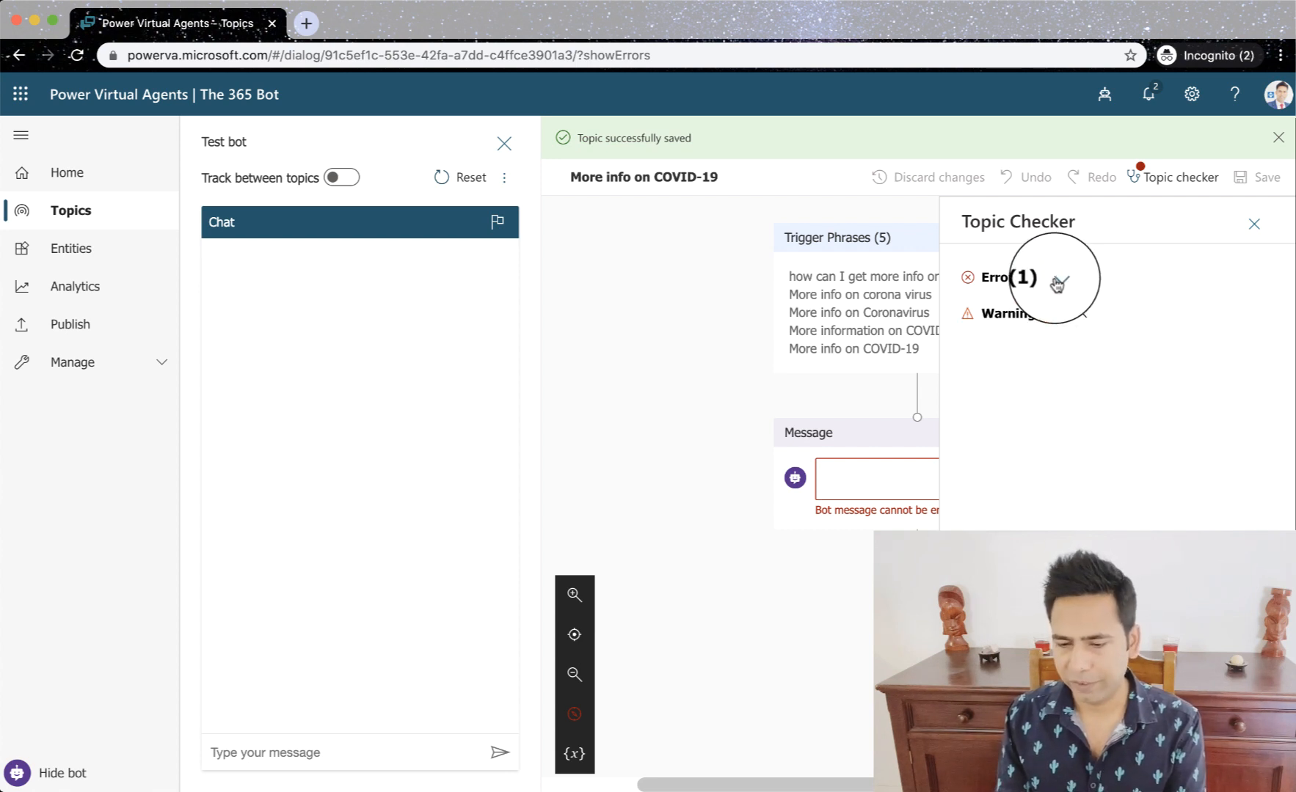
pyautogui.click(1253, 226)
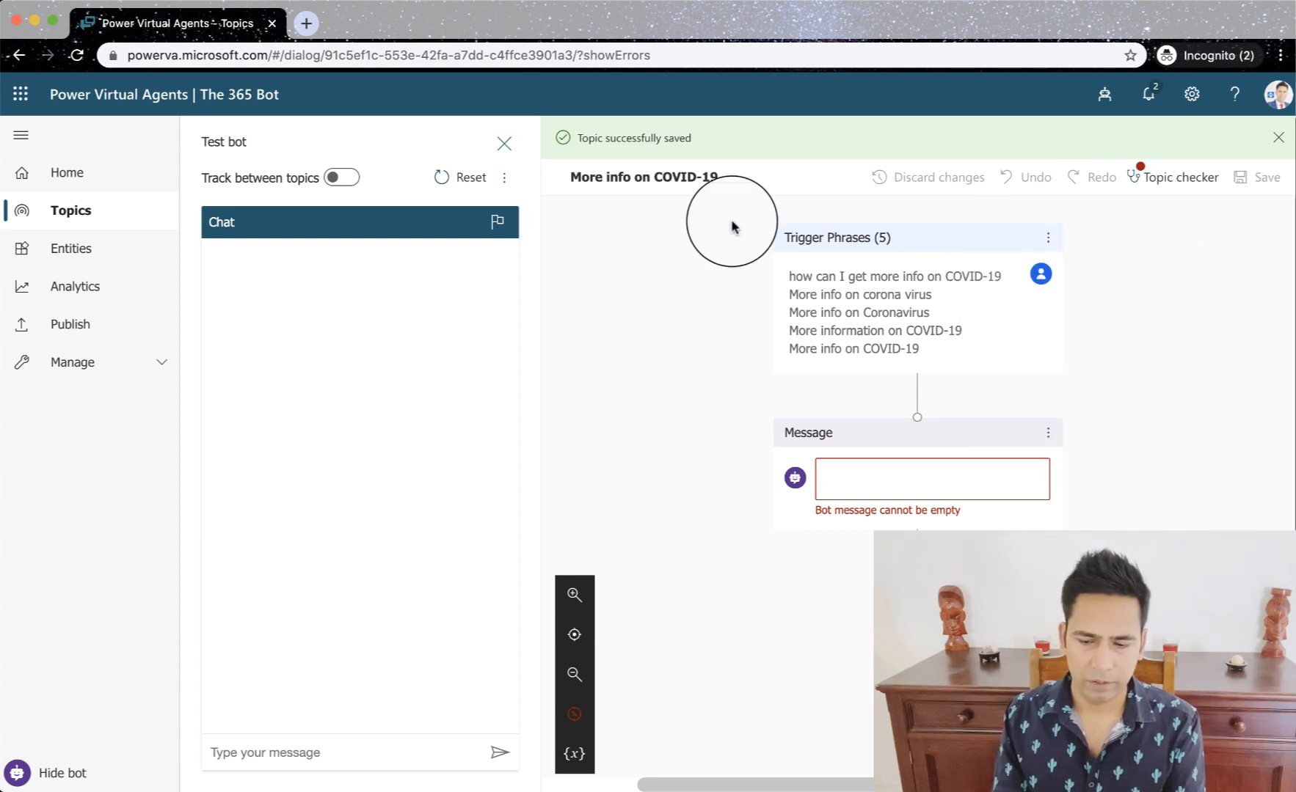
pyautogui.click(20, 57)
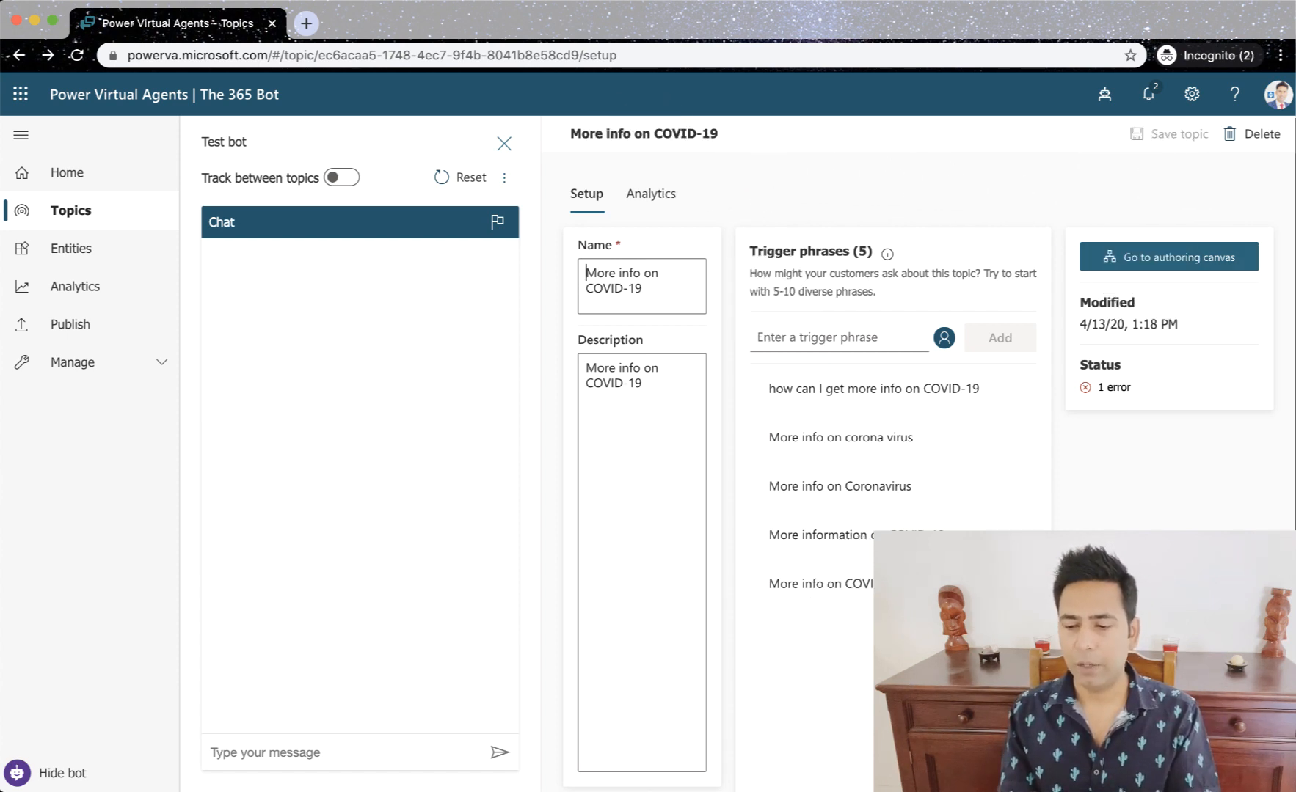
pyautogui.click(1167, 266)
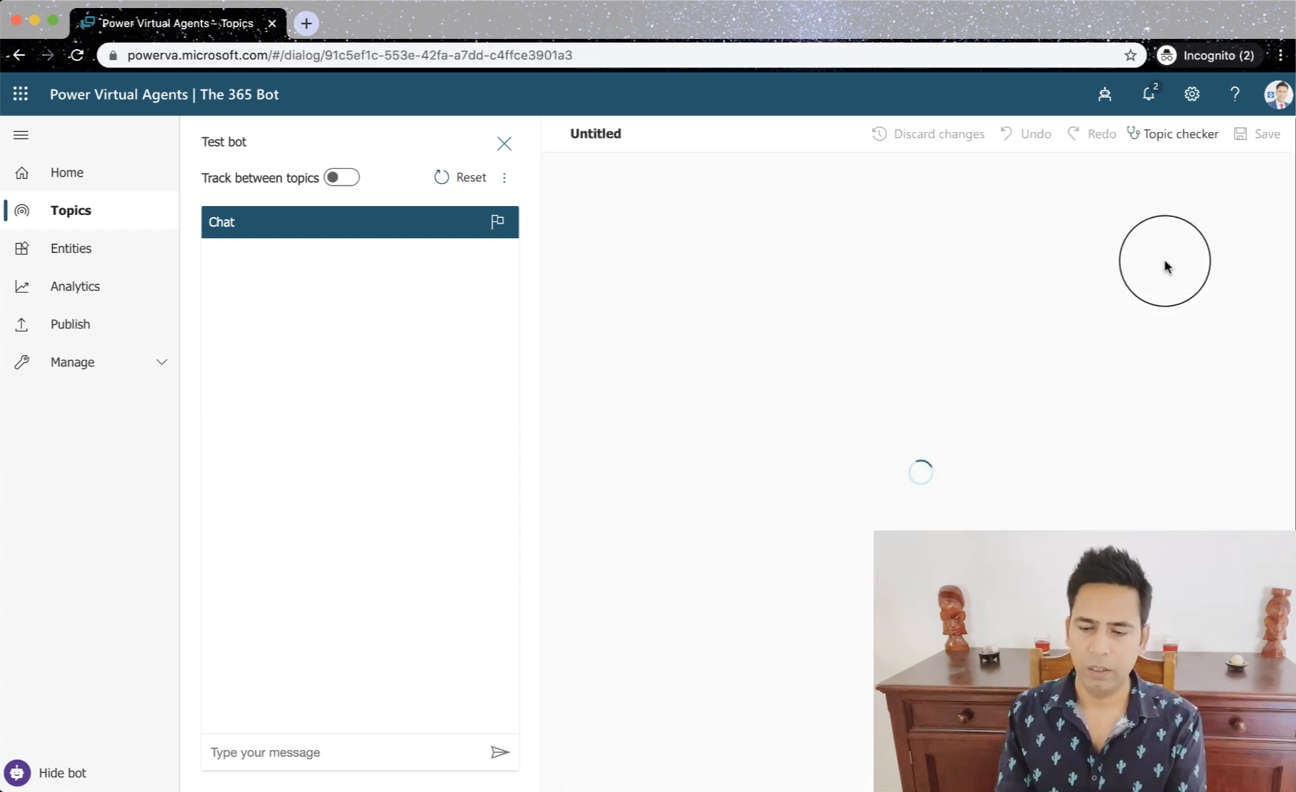
pyautogui.click(861, 423)
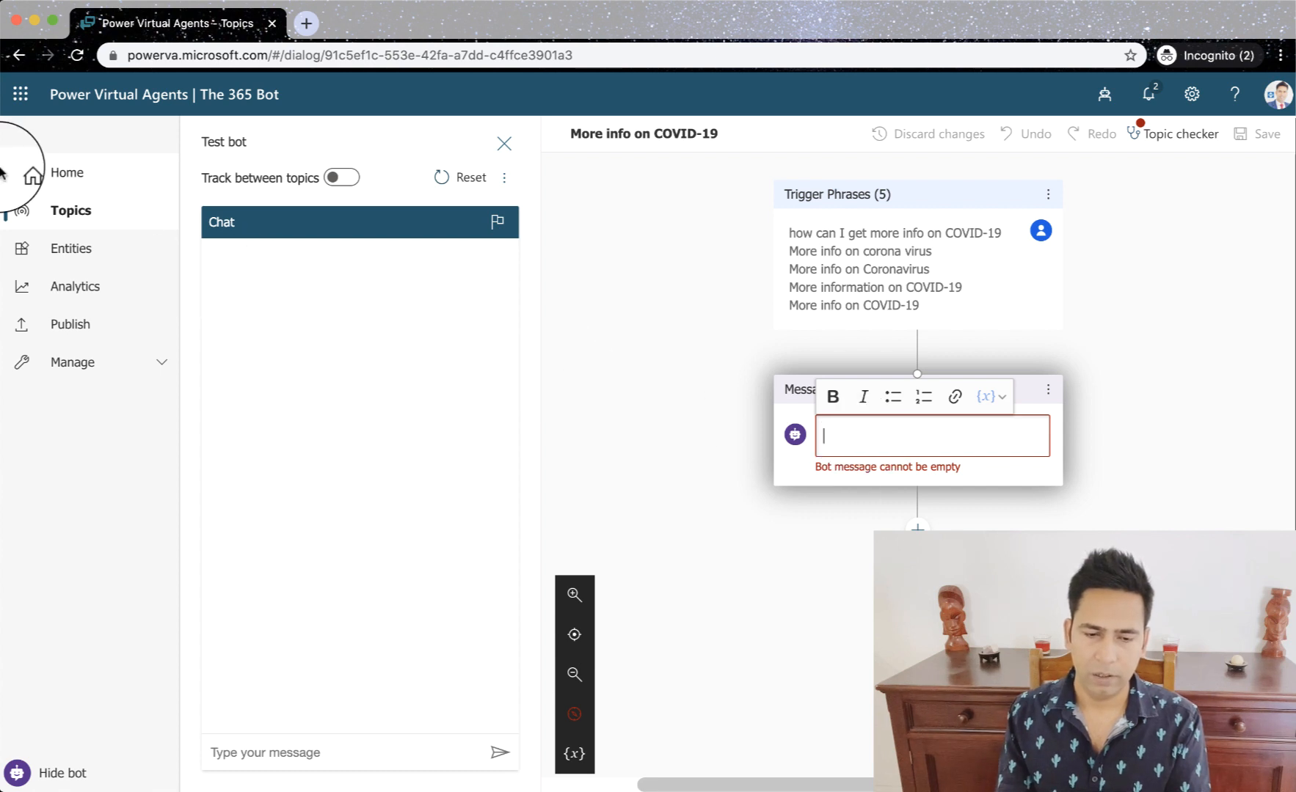
# - Copy the web address of the NSW Health COVID-19 frequently asked questions page from the other browser window
pyautogui.rightClick(37, 94)
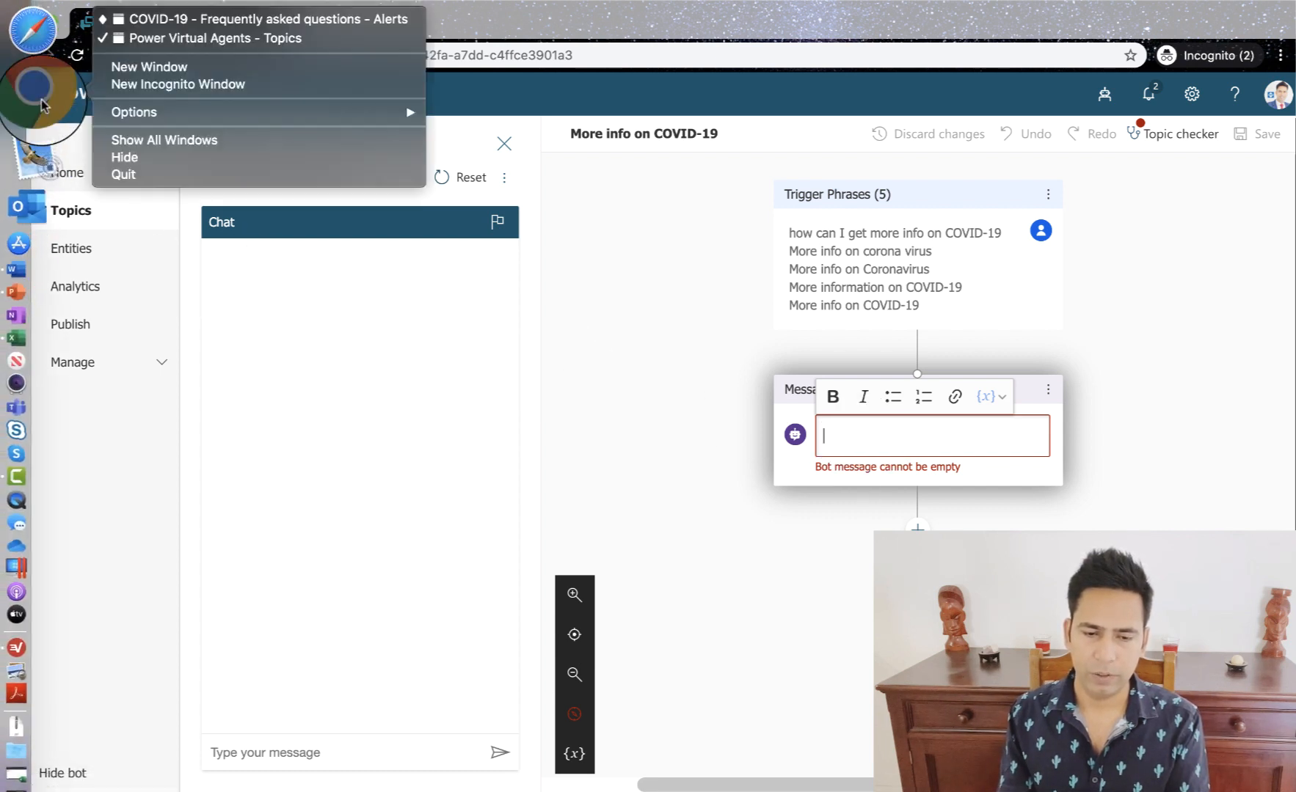
pyautogui.click(185, 22)
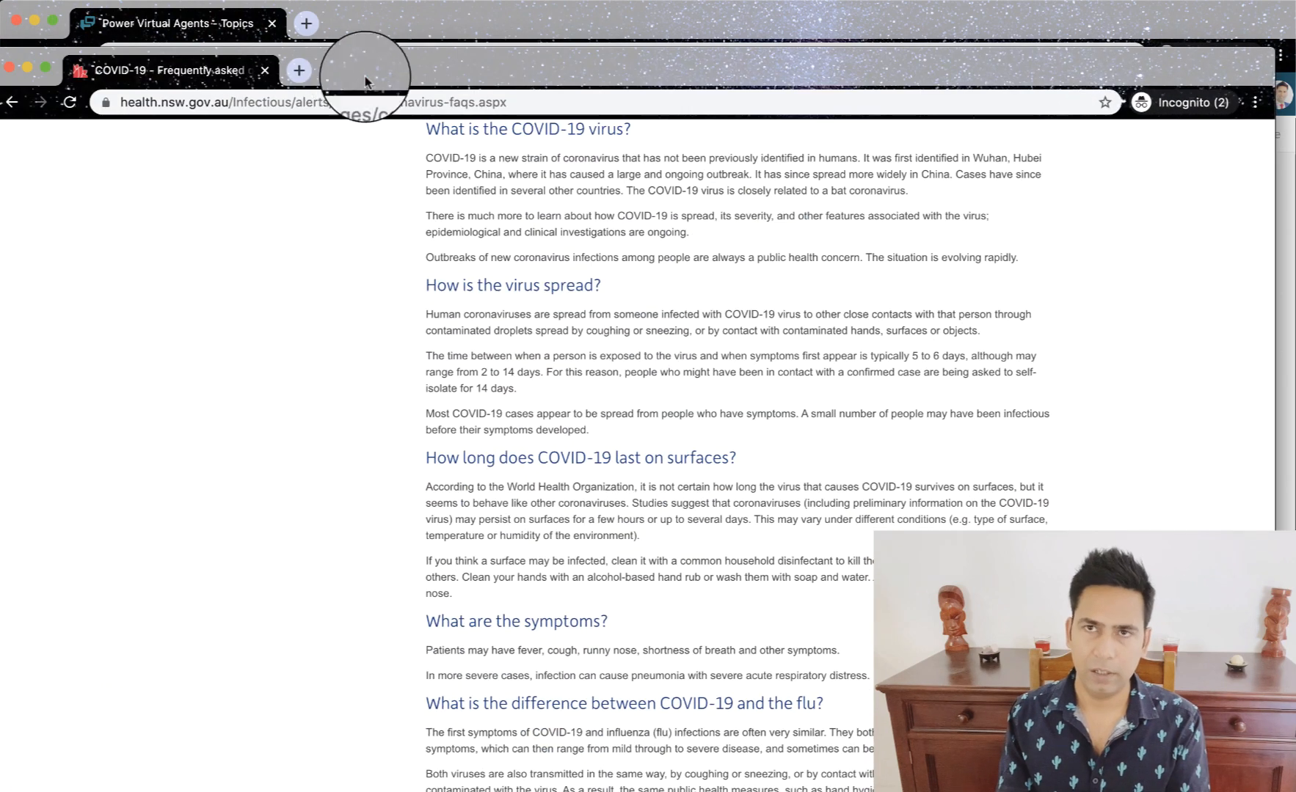
pyautogui.click(304, 101)
pyautogui.press('super+c')
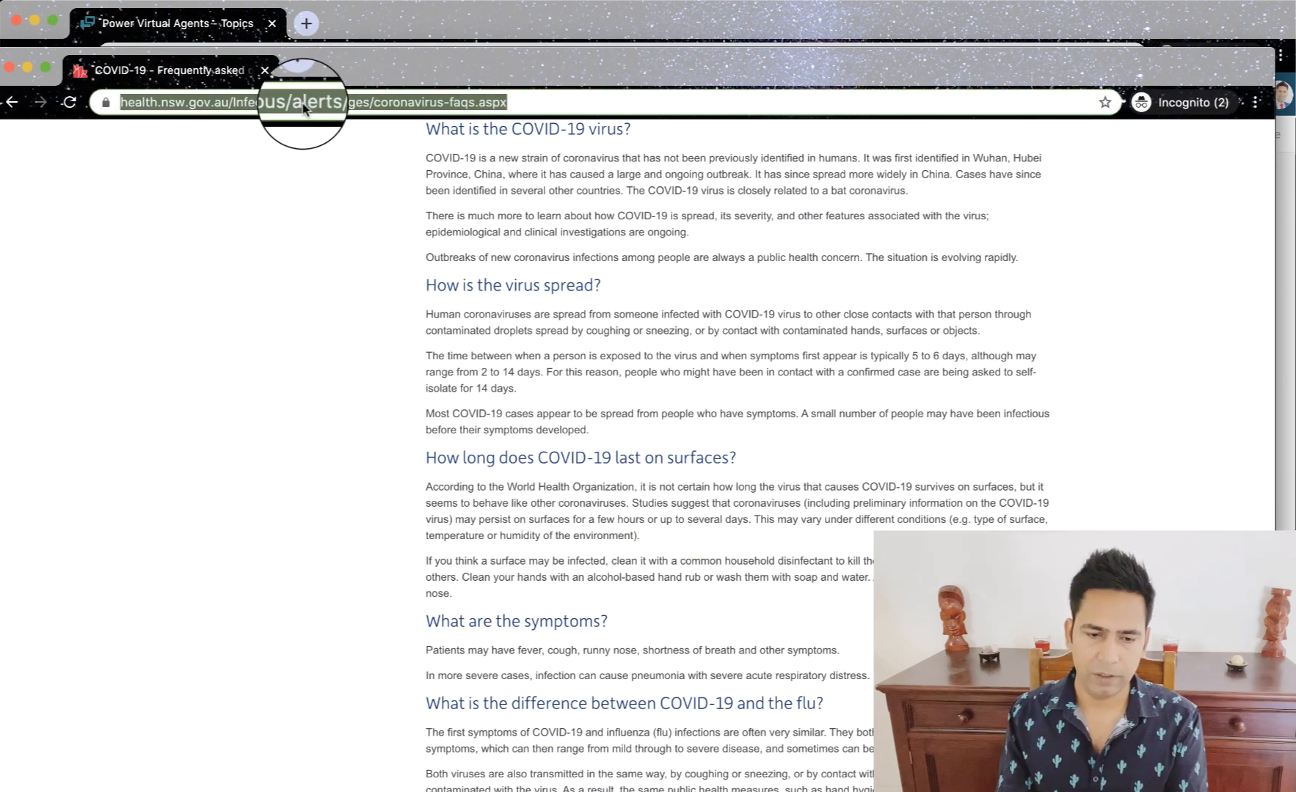
pyautogui.click(28, 67)
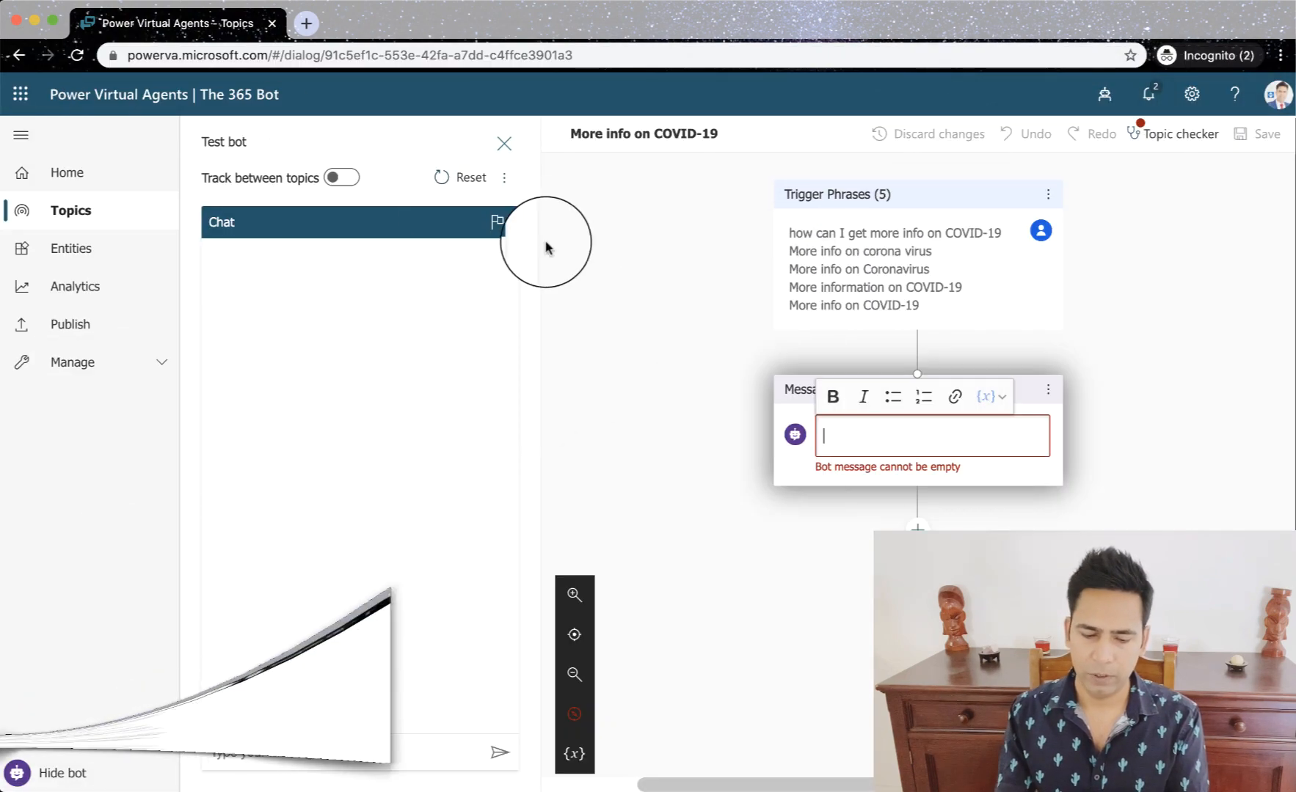
pyautogui.click(871, 434)
pyautogui.write('Y')
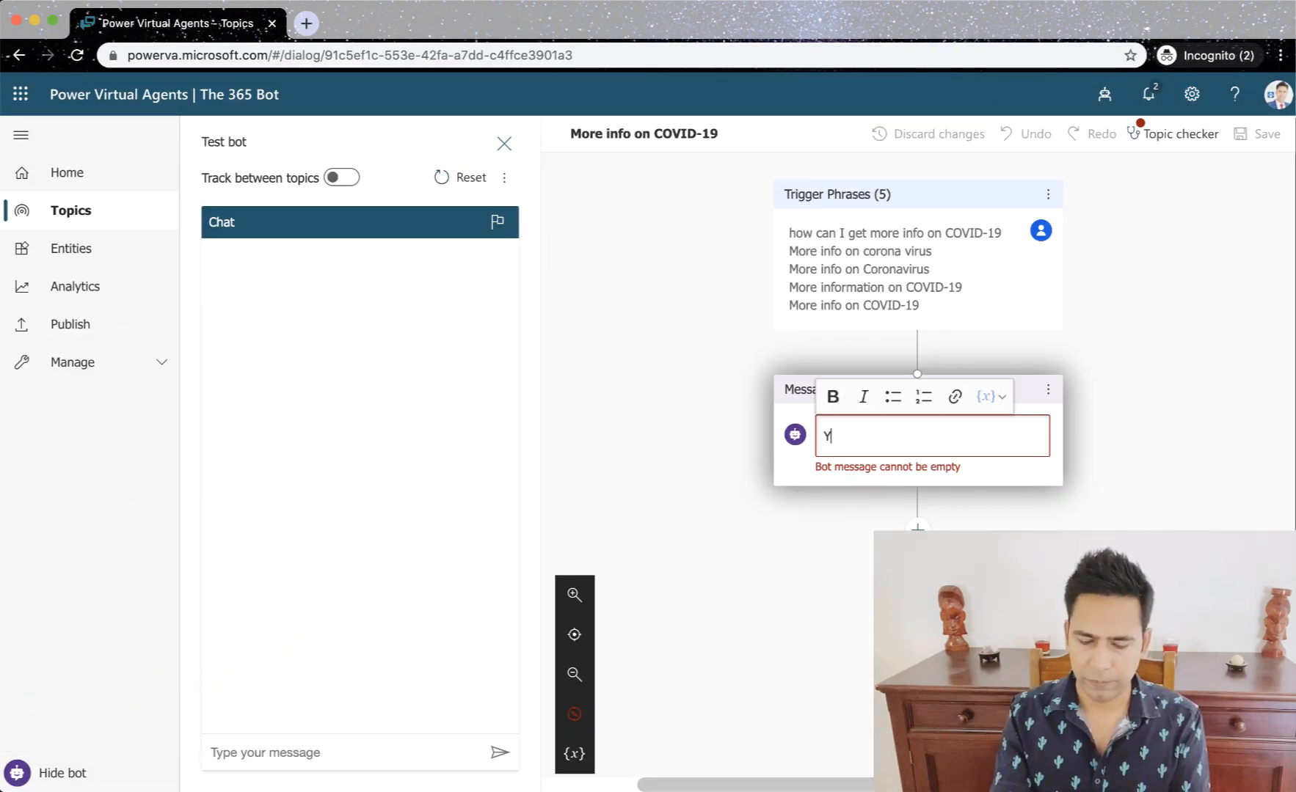
pyautogui.write('ou can ')
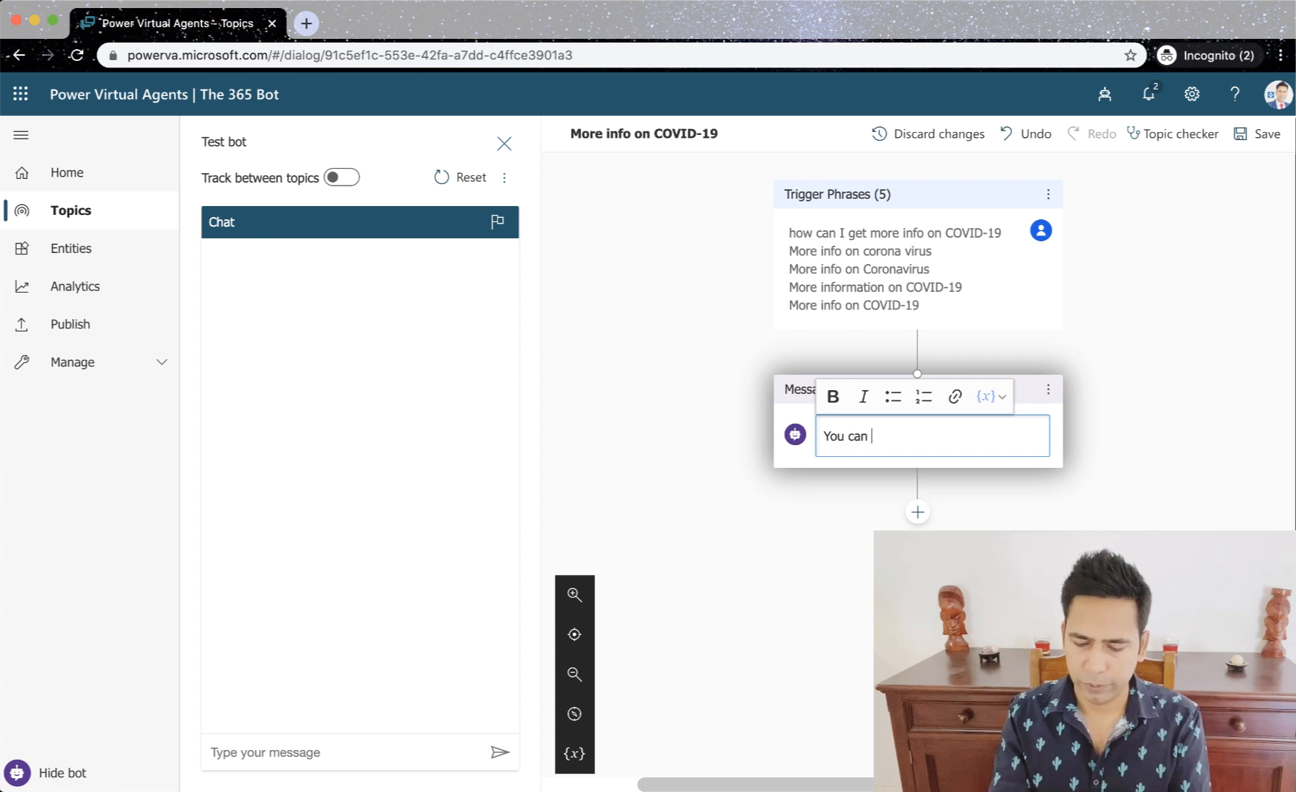
pyautogui.write('go to')
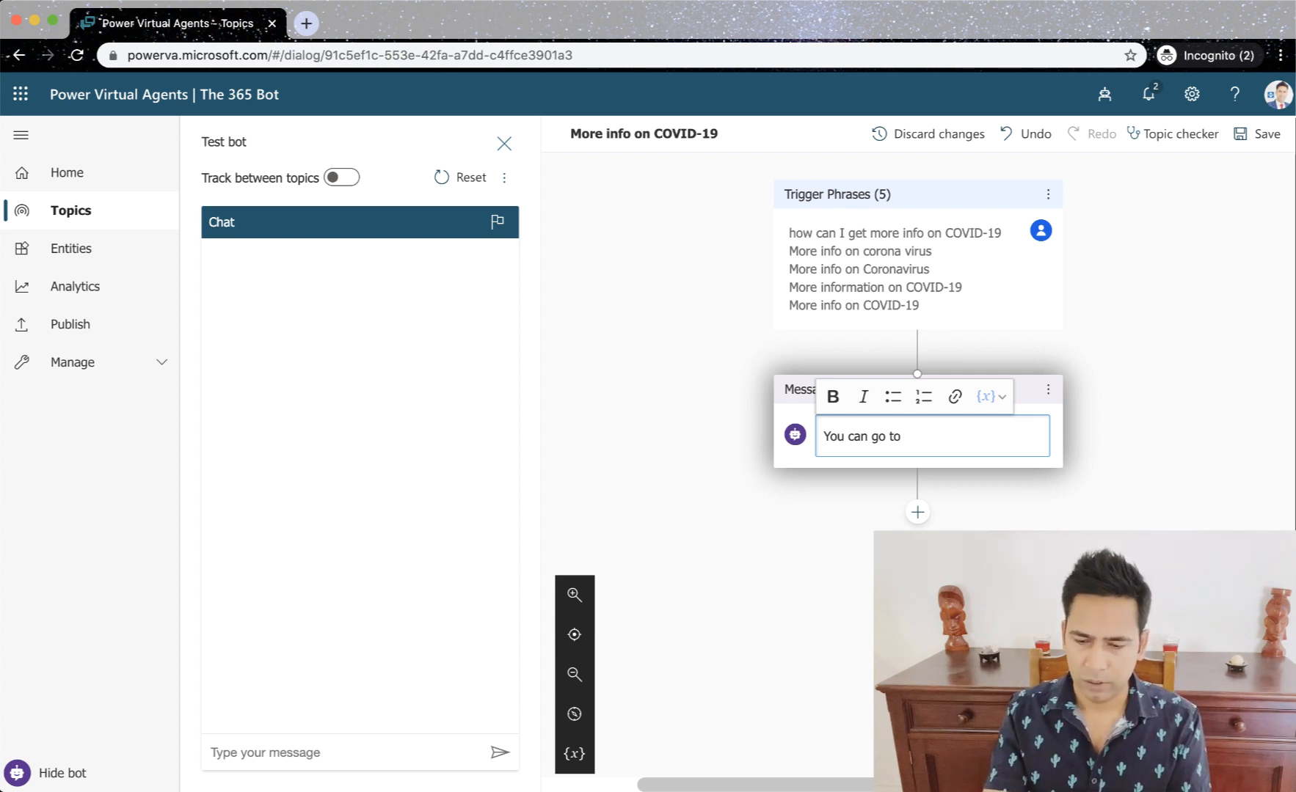
pyautogui.press('super+v')
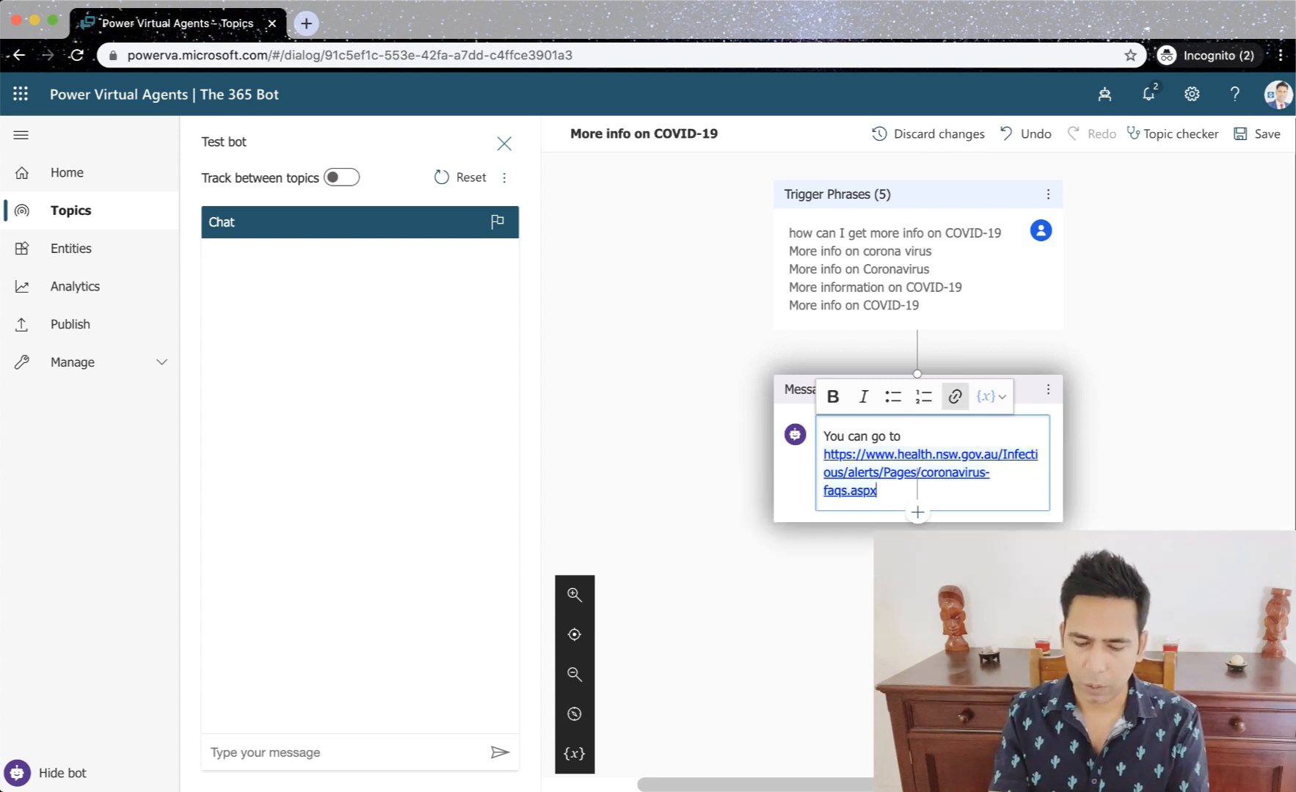
pyautogui.write('or')
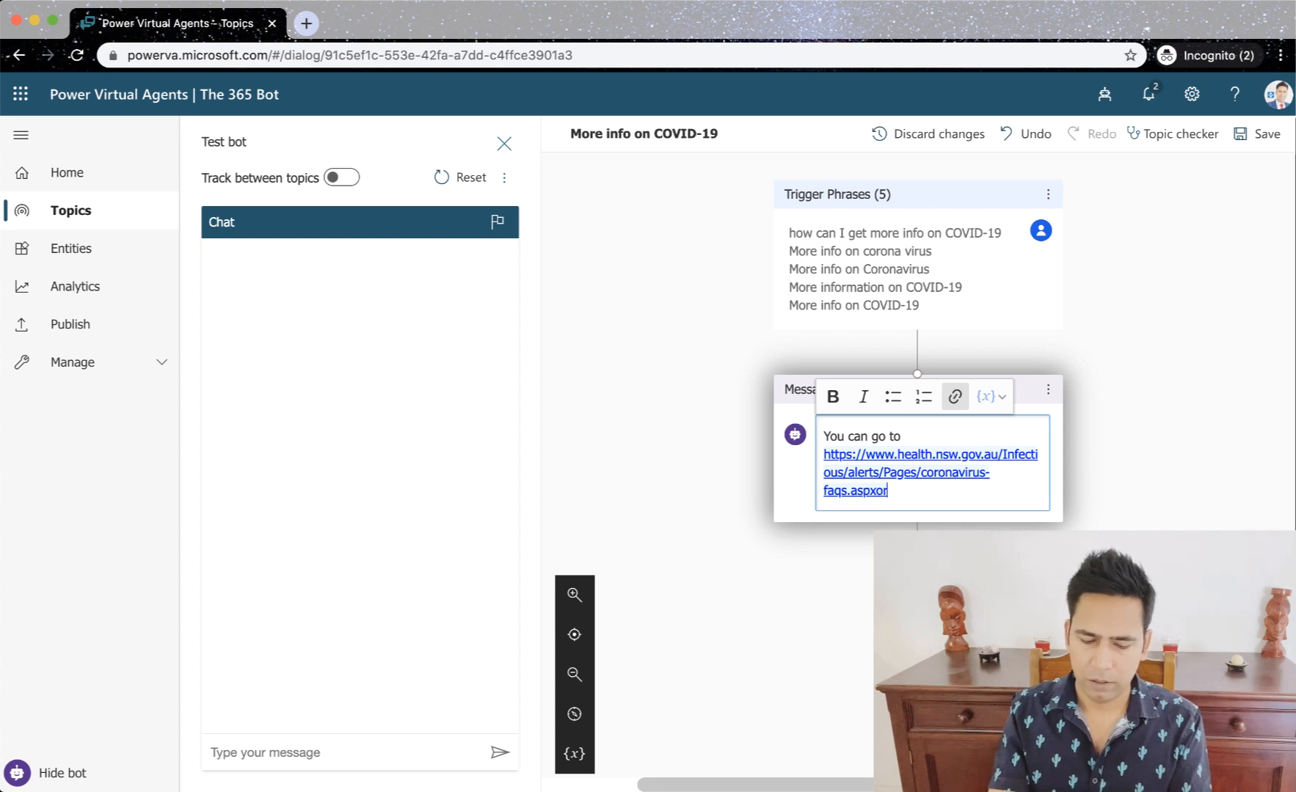
pyautogui.write('youca')
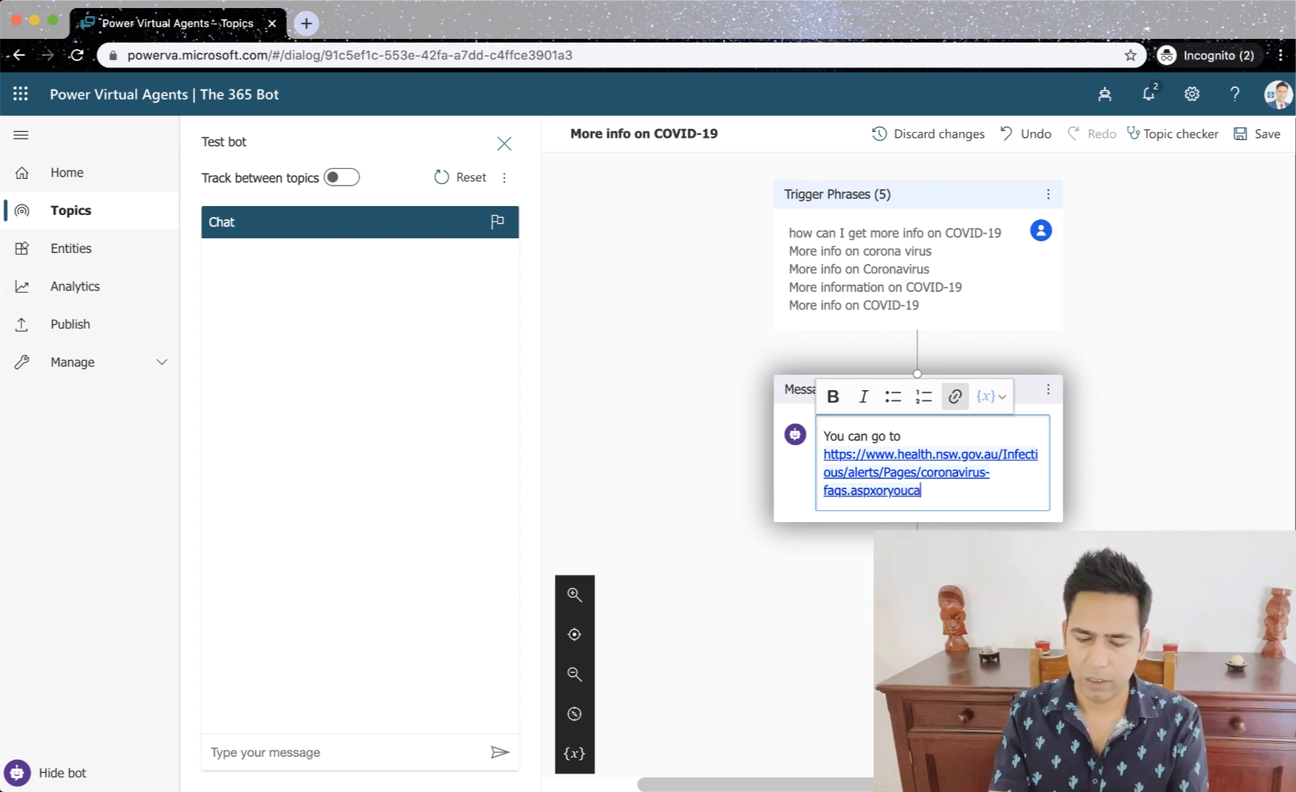
pyautogui.write('naskmey')
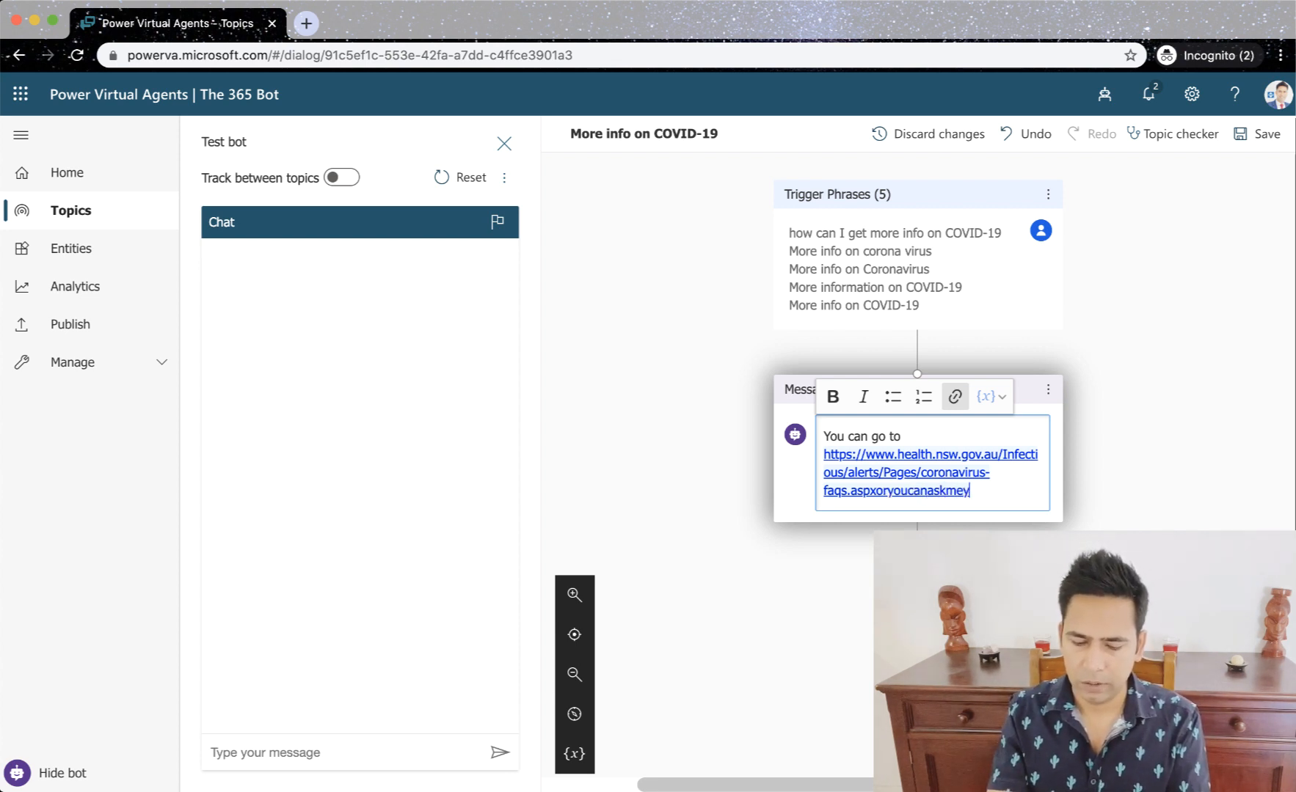
pyautogui.write('ourque')
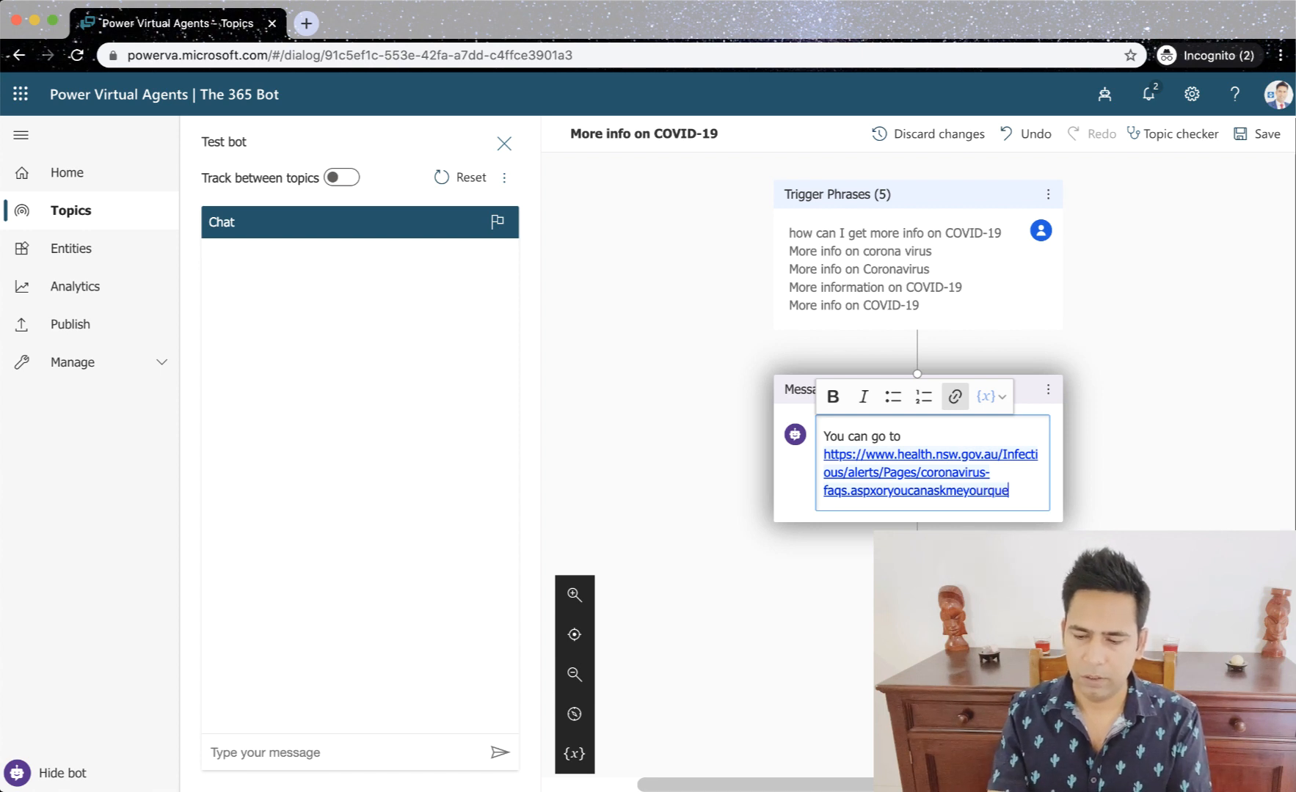
pyautogui.write('stion')
pyautogui.press('BackSpace')
pyautogui.press('BackSpace')
pyautogui.press('BackSpace')
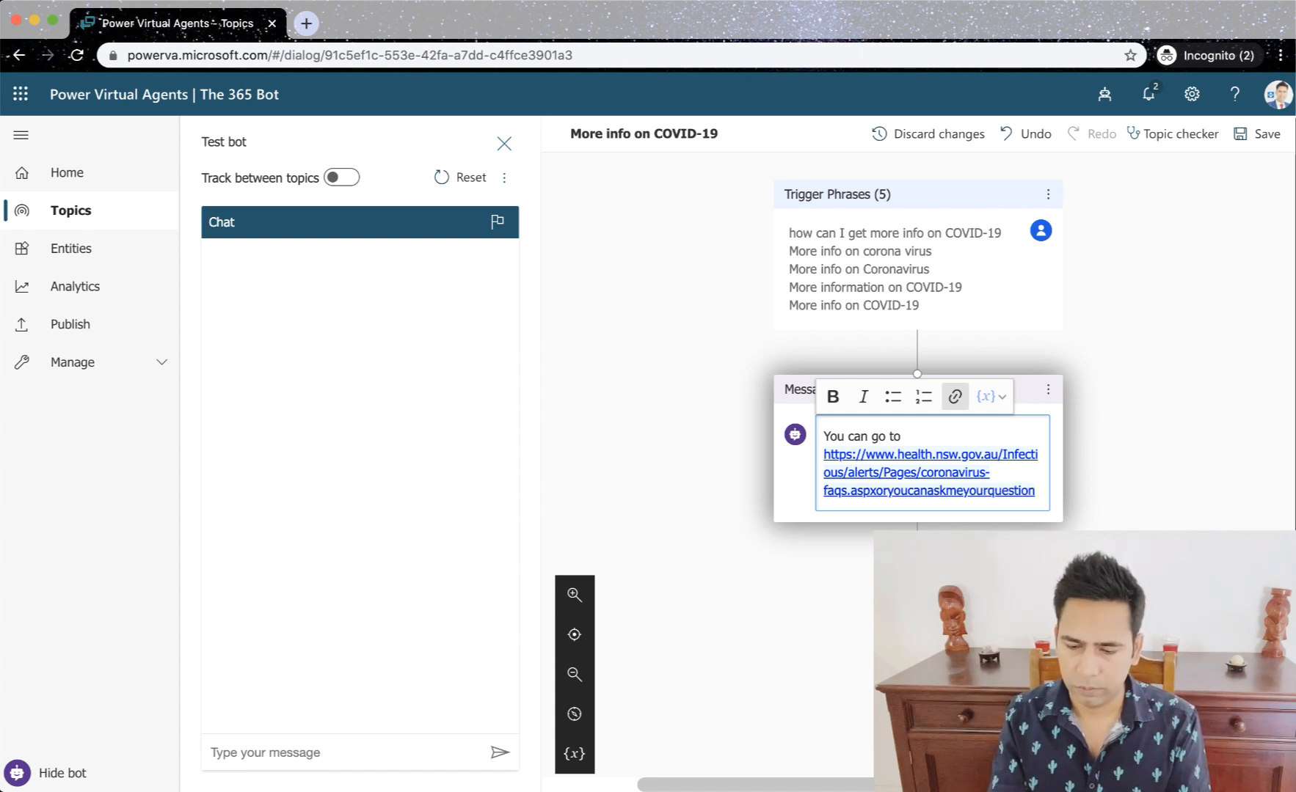
pyautogui.press('BackSpace')
pyautogui.press('BackSpace')
pyautogui.press('BackSpace')
pyautogui.press('BackSpace')
pyautogui.press('BackSpace')
pyautogui.press('BackSpace')
pyautogui.press('BackSpace')
pyautogui.press('BackSpace')
pyautogui.press('BackSpace')
pyautogui.press('BackSpace')
pyautogui.press('BackSpace')
pyautogui.press('BackSpace')
pyautogui.press('BackSpace')
pyautogui.press('BackSpace')
pyautogui.press('BackSpace')
pyautogui.press('BackSpace')
pyautogui.press('BackSpace')
pyautogui.press('BackSpace')
pyautogui.press('BackSpace')
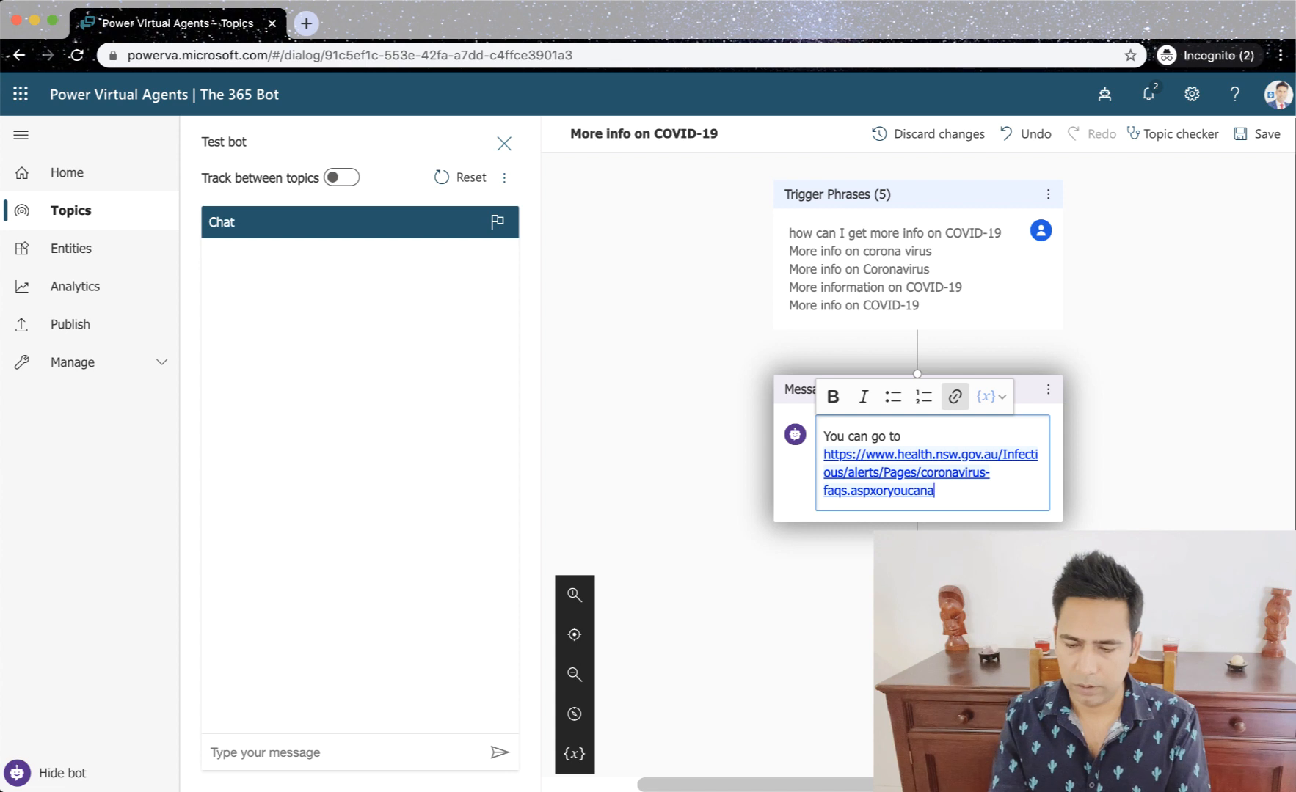
pyautogui.press('BackSpace')
pyautogui.press('BackSpace')
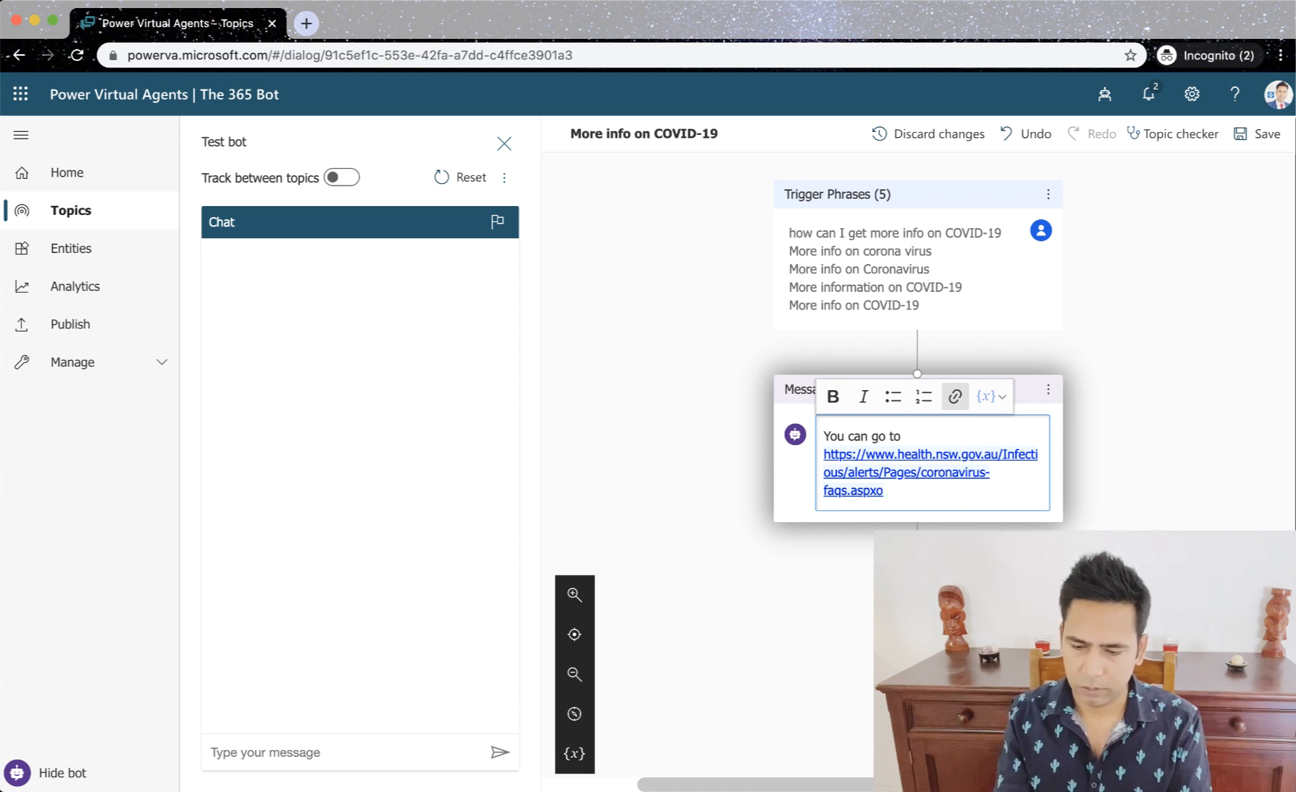
pyautogui.press('BackSpace')
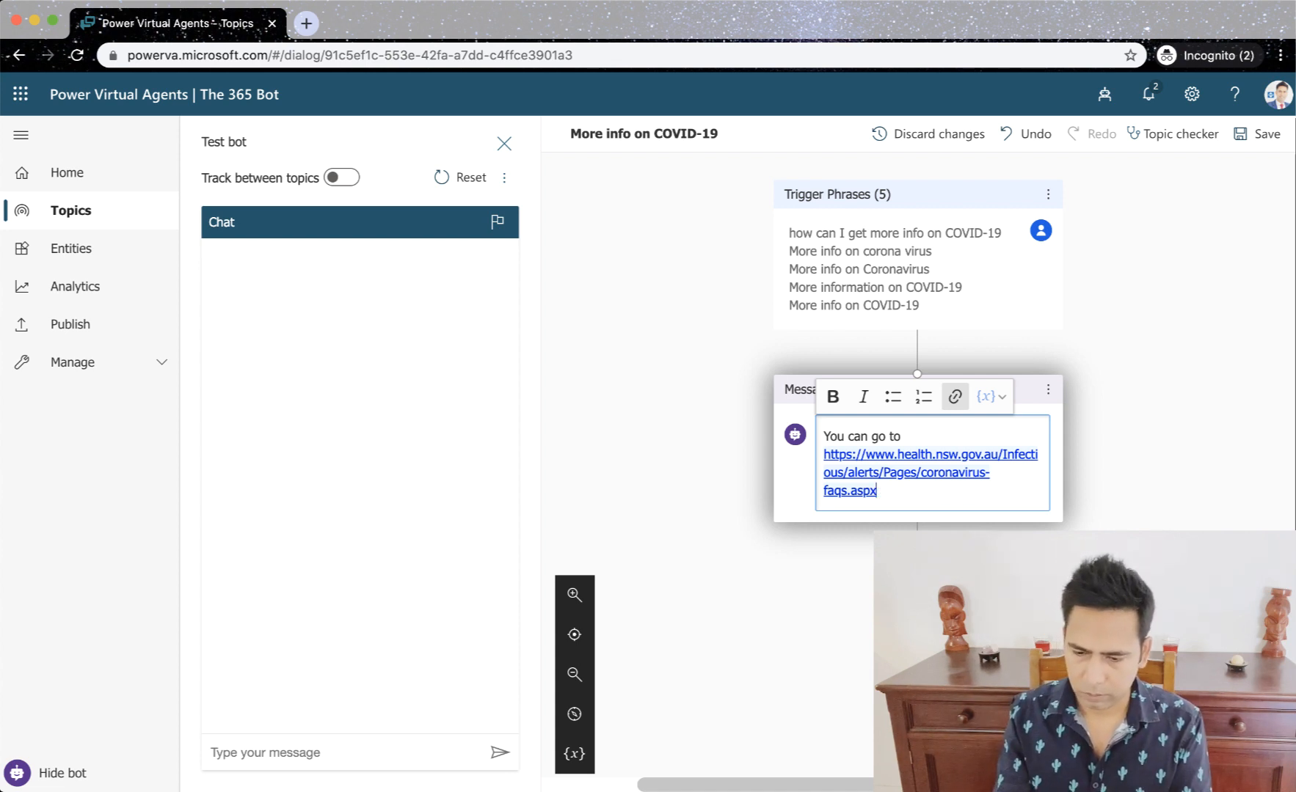
# - Add a second paragraph to the bot message beginning "Or you can ask me the question and I will try" and save the topic
pyautogui.press('Return')
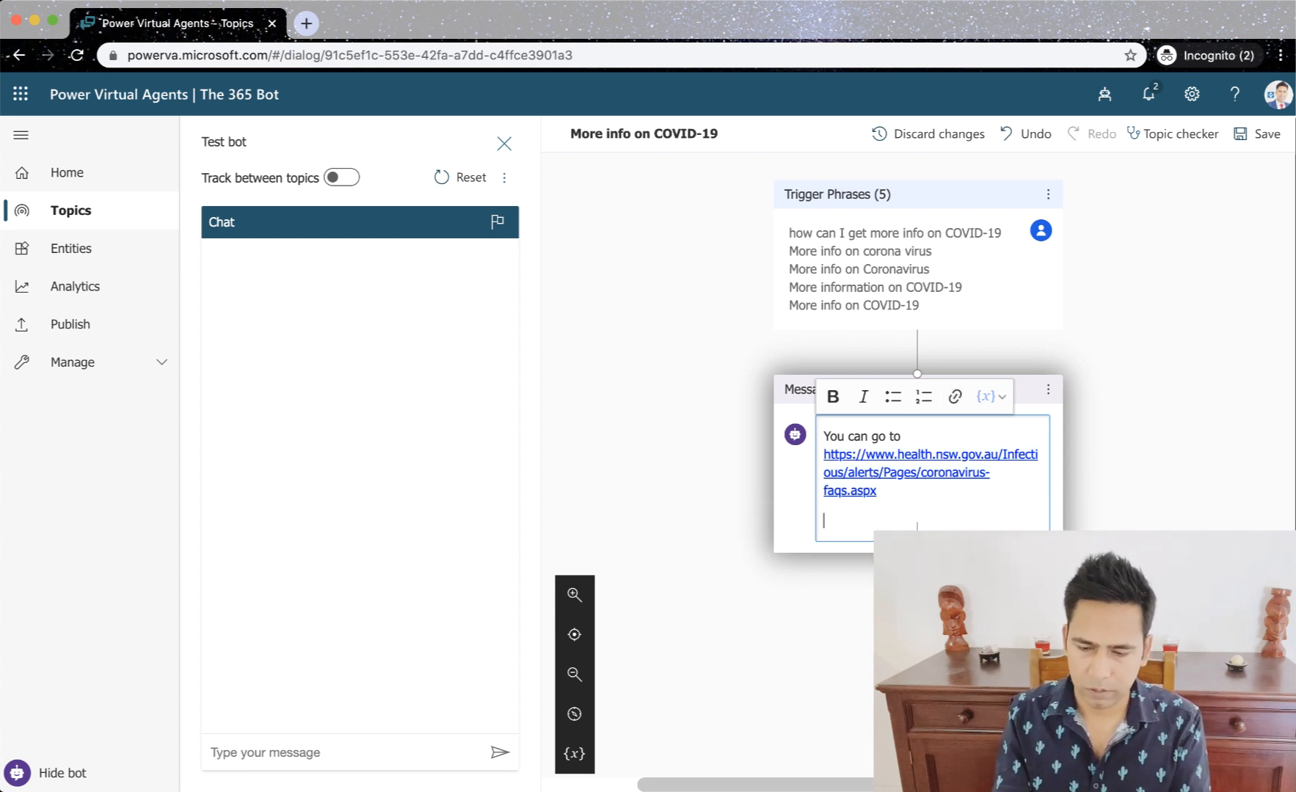
pyautogui.write('Or ')
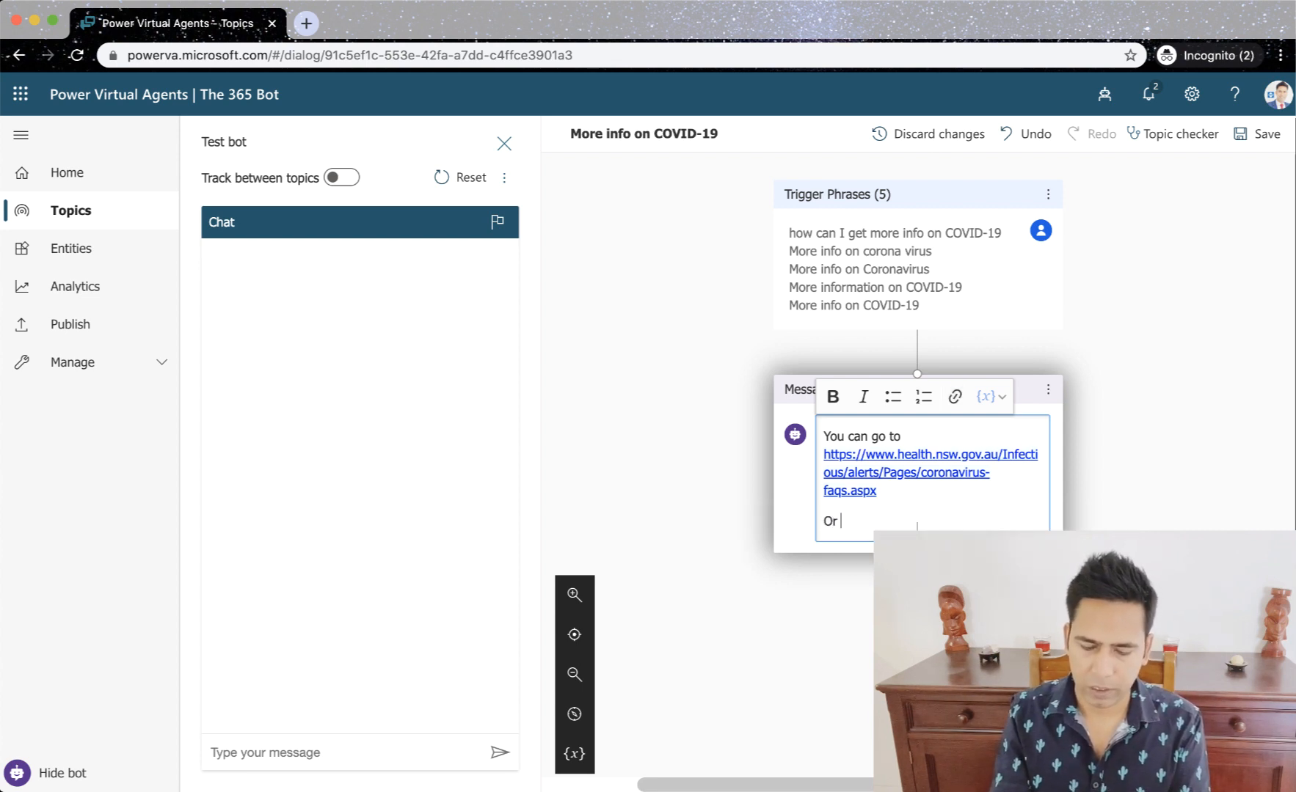
pyautogui.write('you ca')
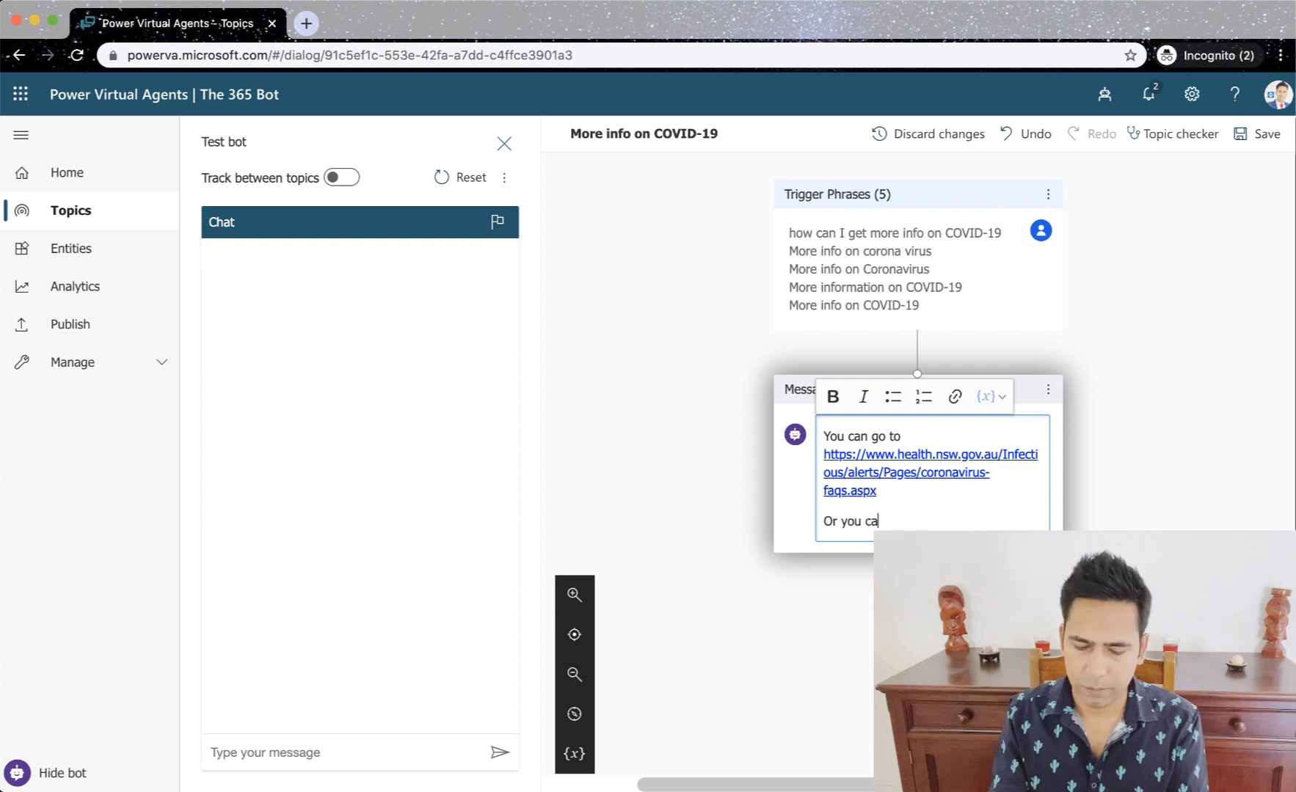
pyautogui.write('n ask me ')
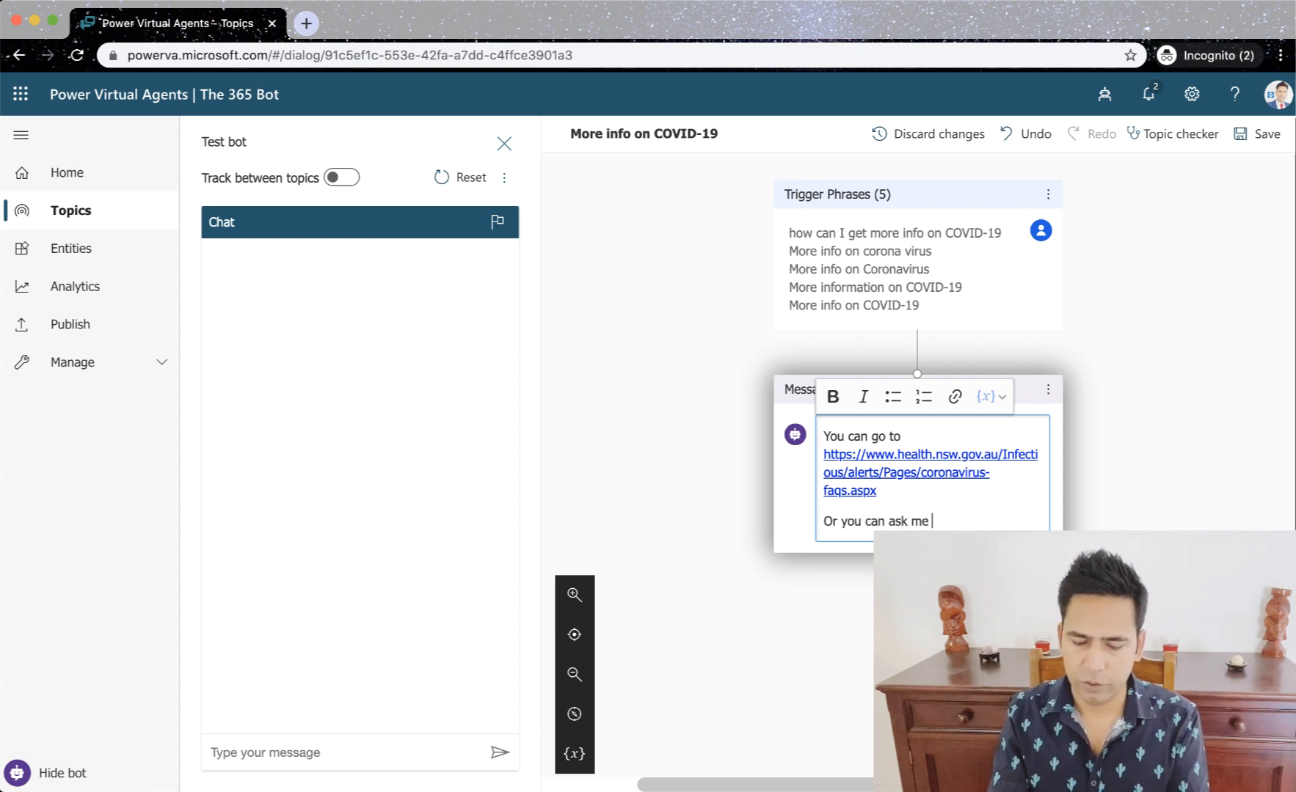
pyautogui.write('the question and')
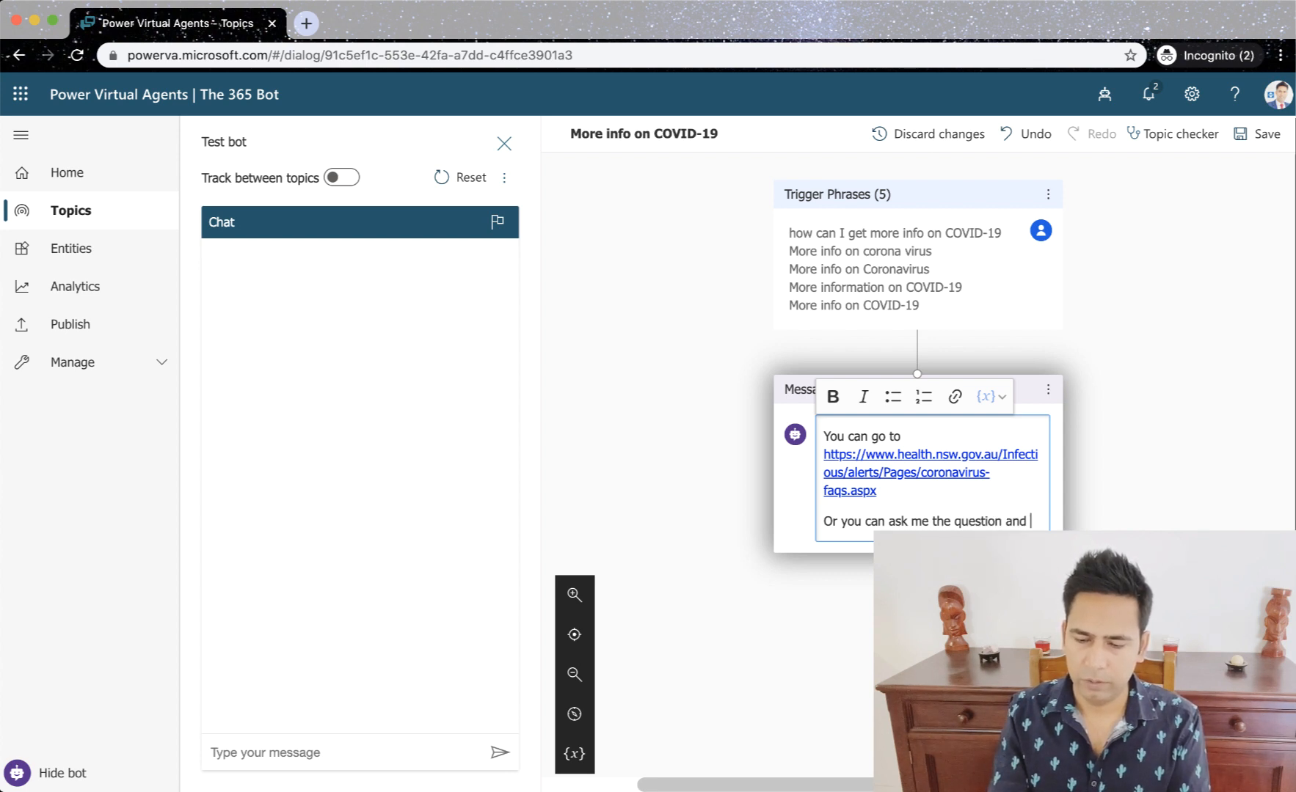
pyautogui.write(' I will ')
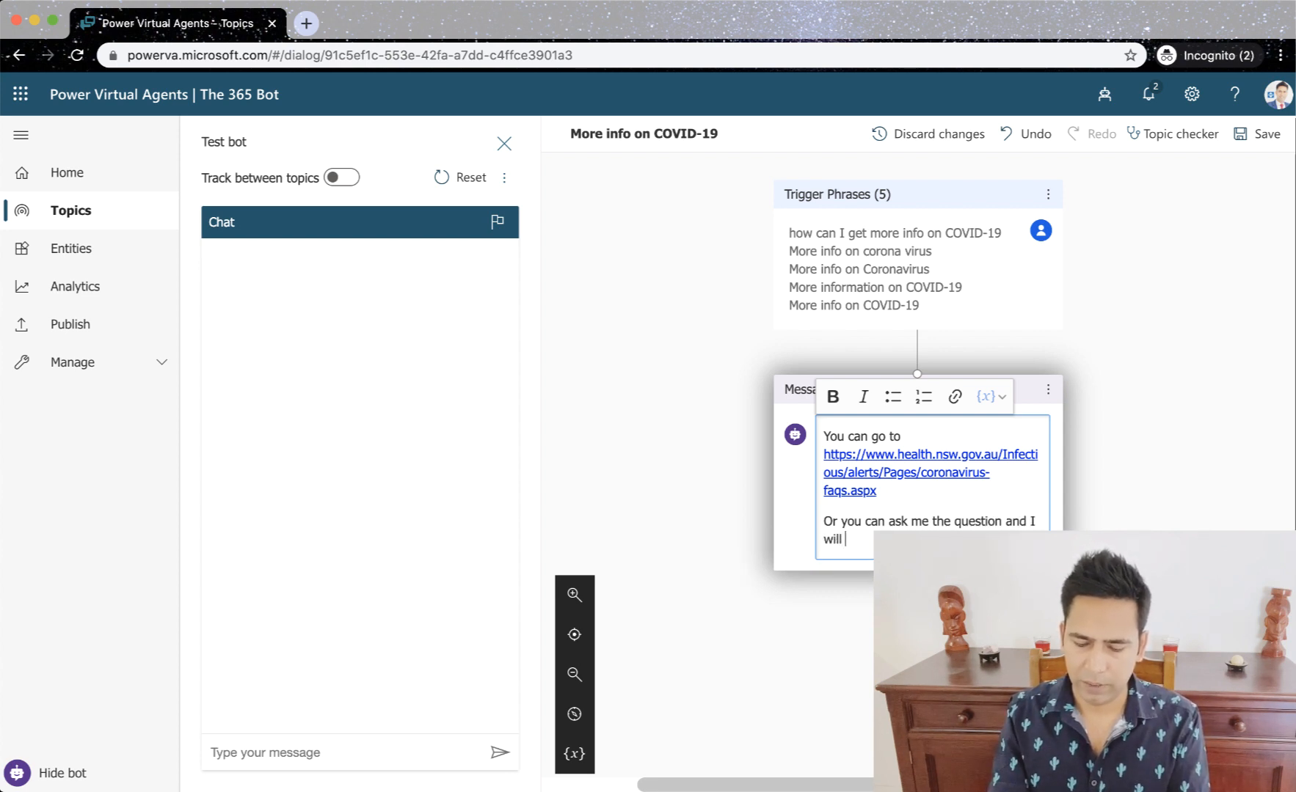
pyautogui.write('try m')
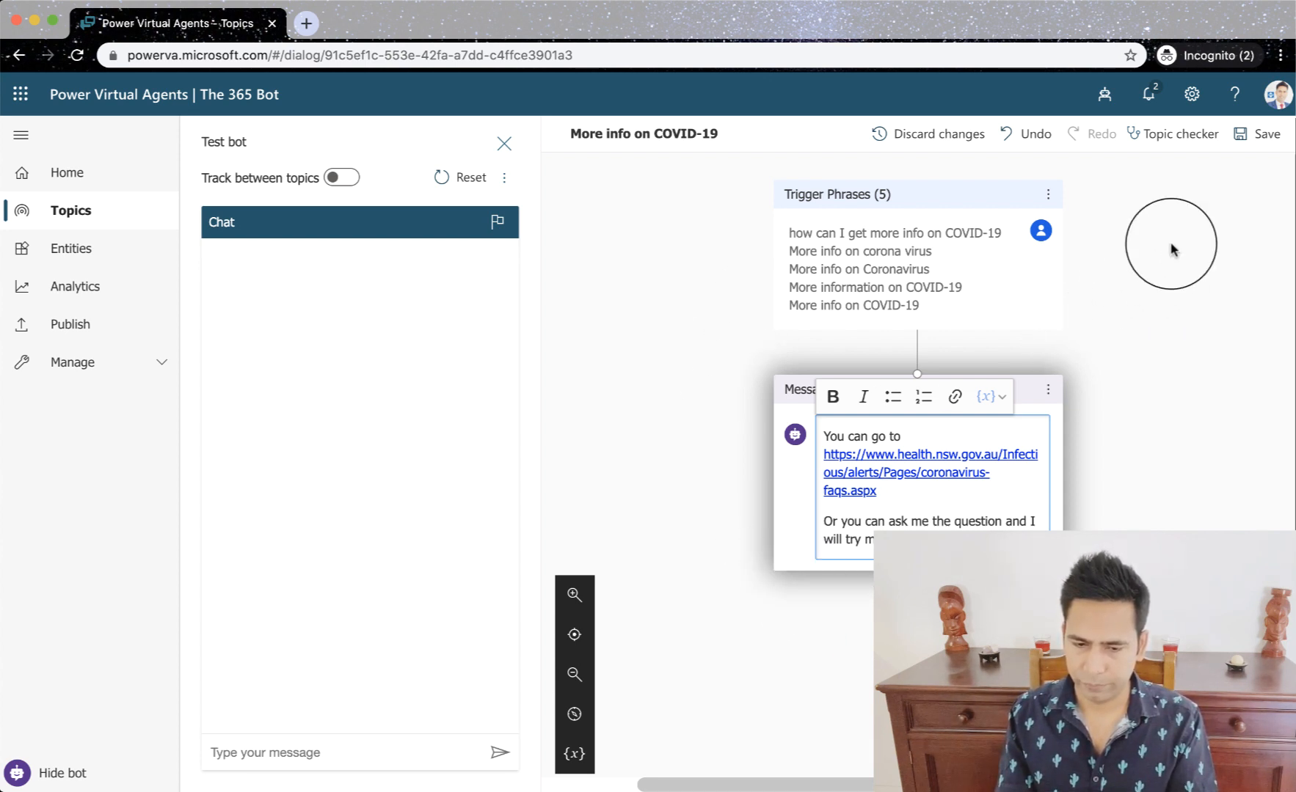
pyautogui.click(1256, 135)
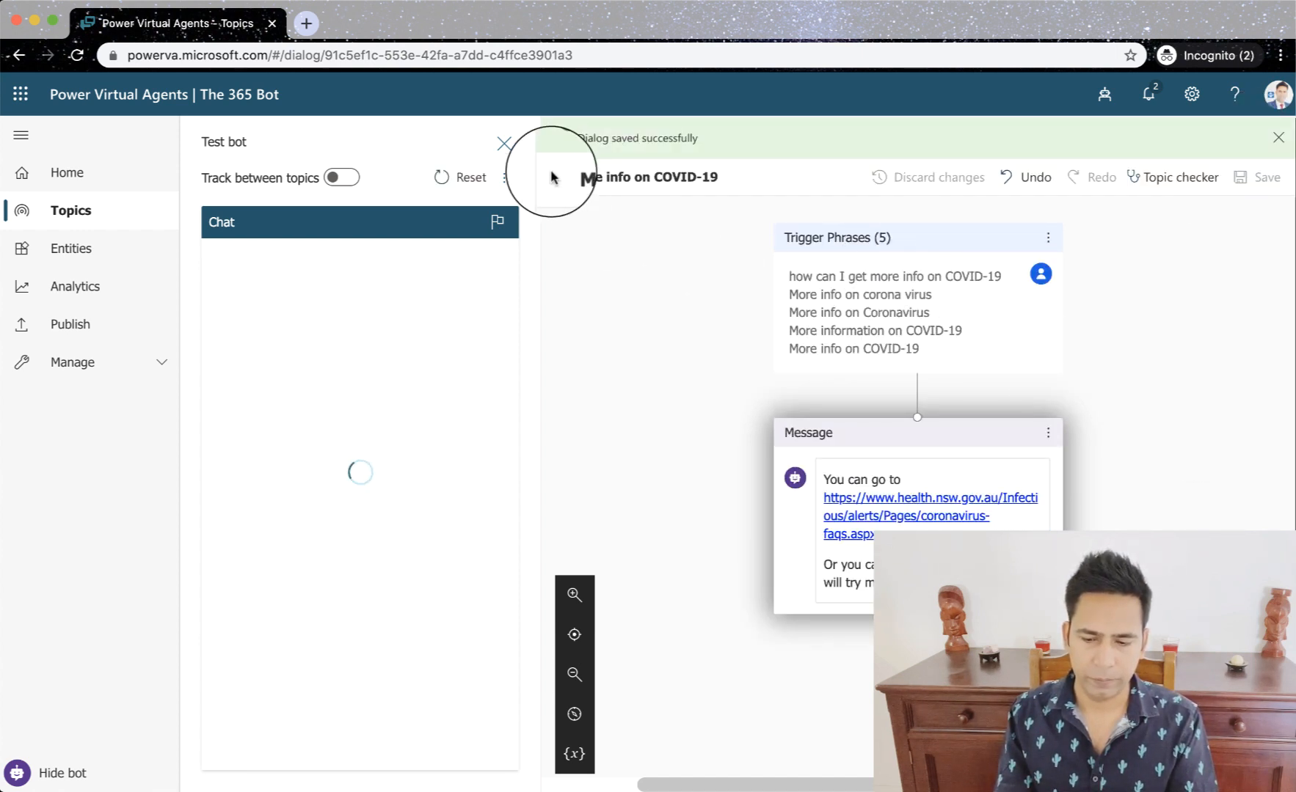
# - On the topic's setup page, extend the description to "More info on COVID-19 c" and save the topic
pyautogui.click(20, 59)
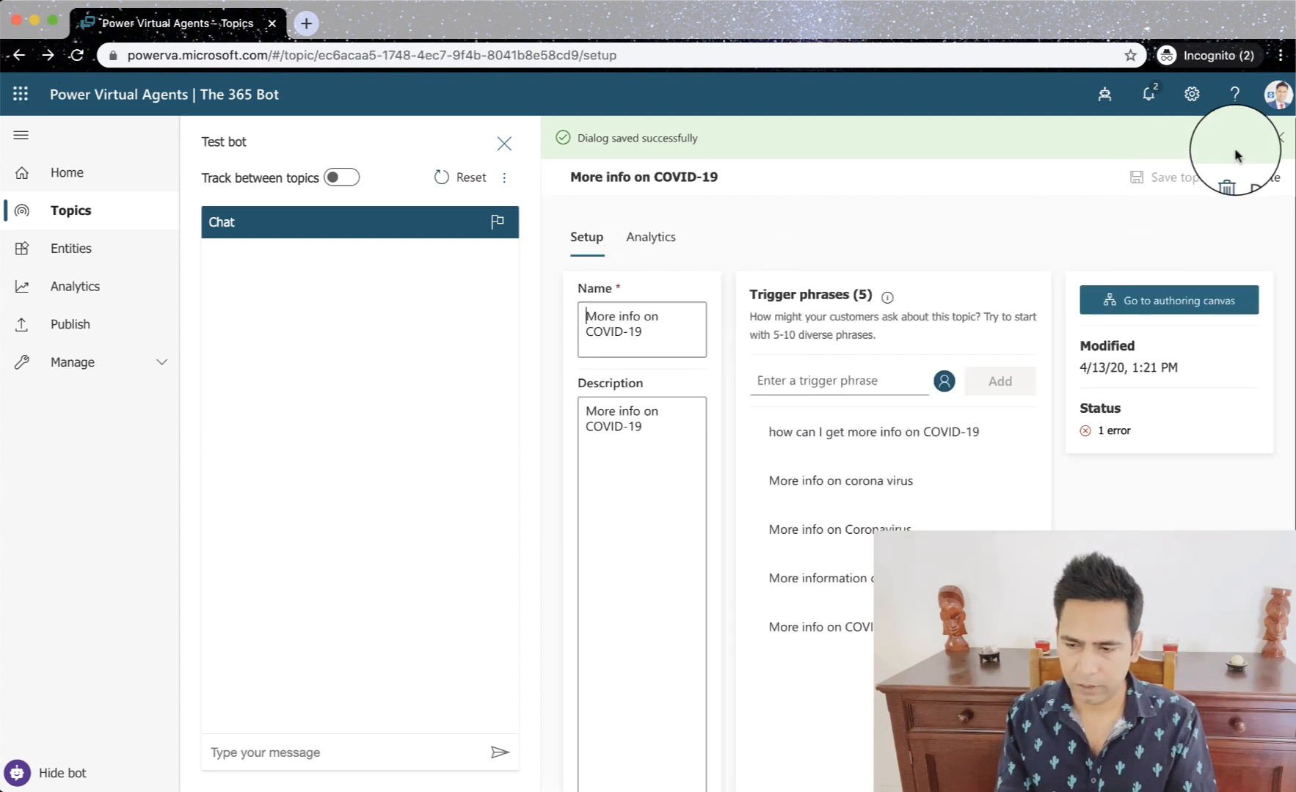
pyautogui.click(1278, 138)
pyautogui.click(658, 386)
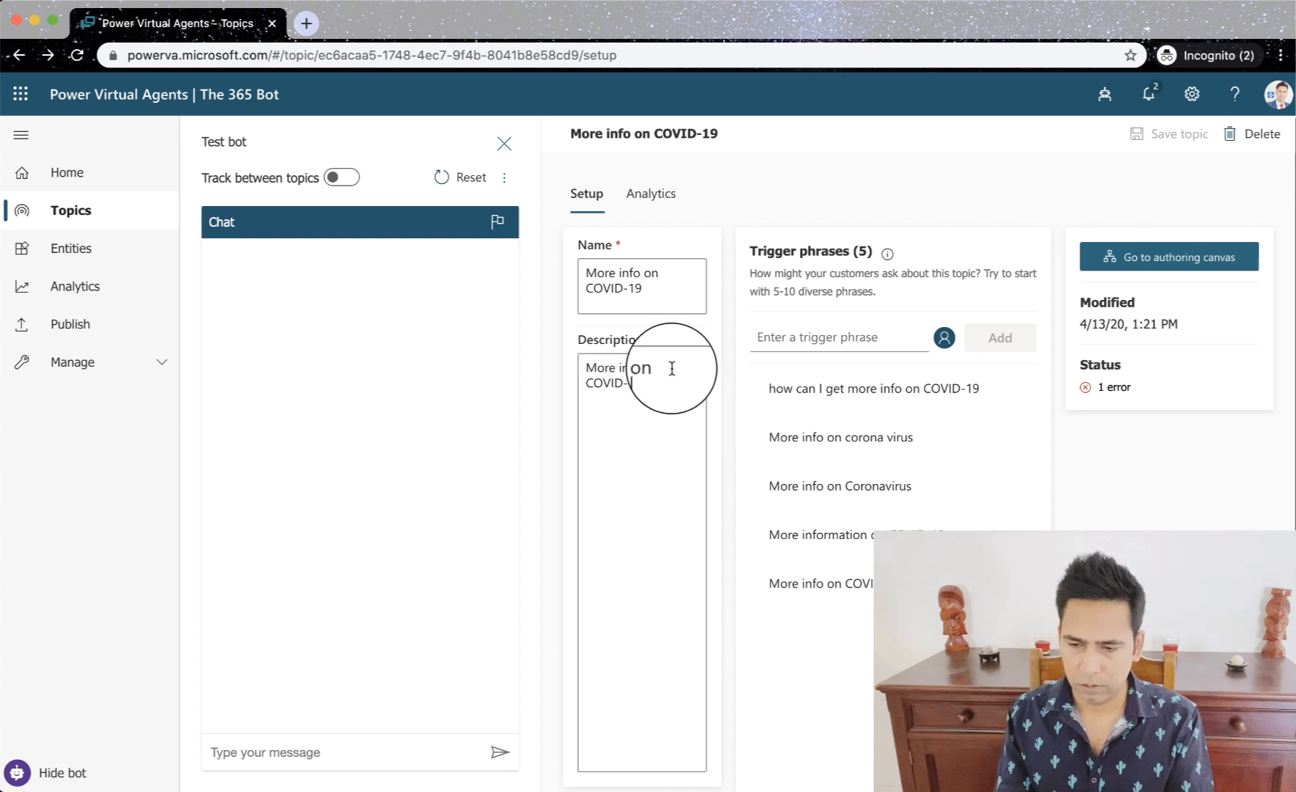
pyautogui.write('c')
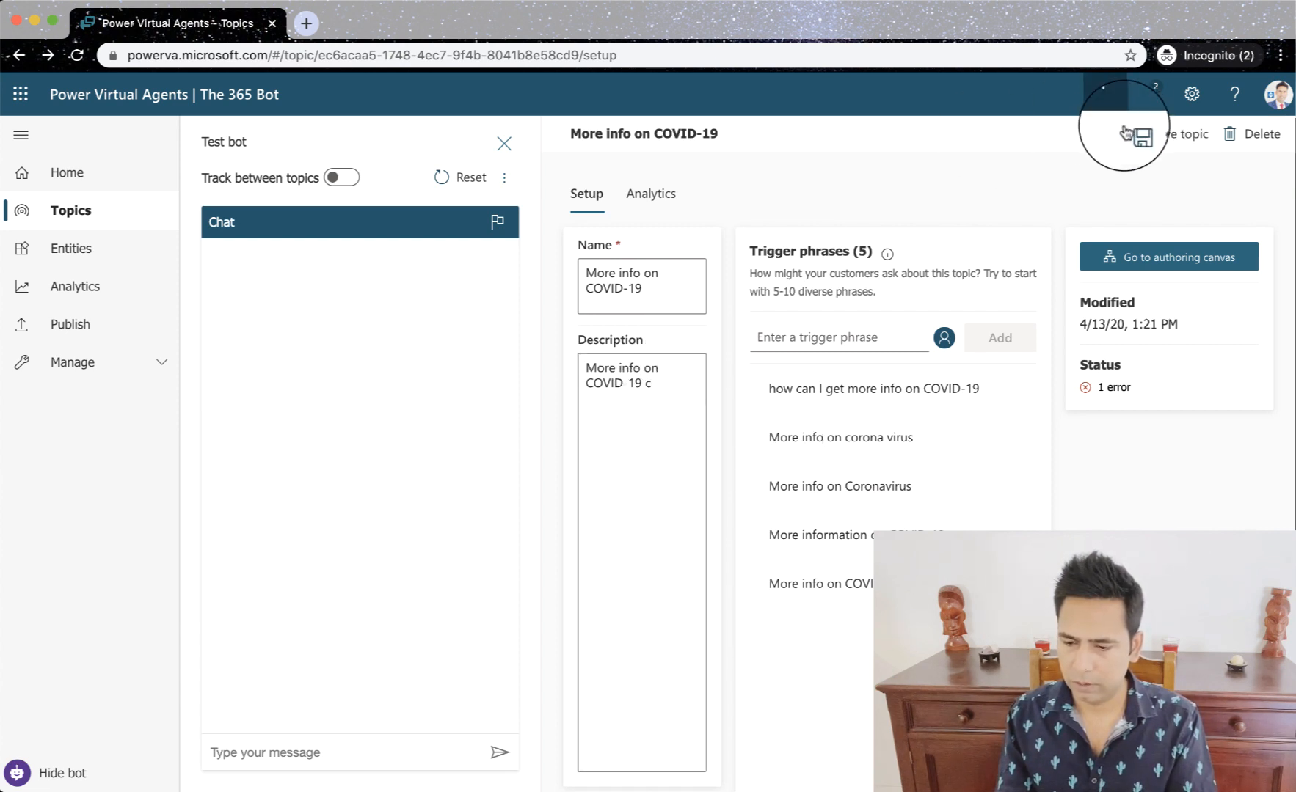
pyautogui.click(1166, 135)
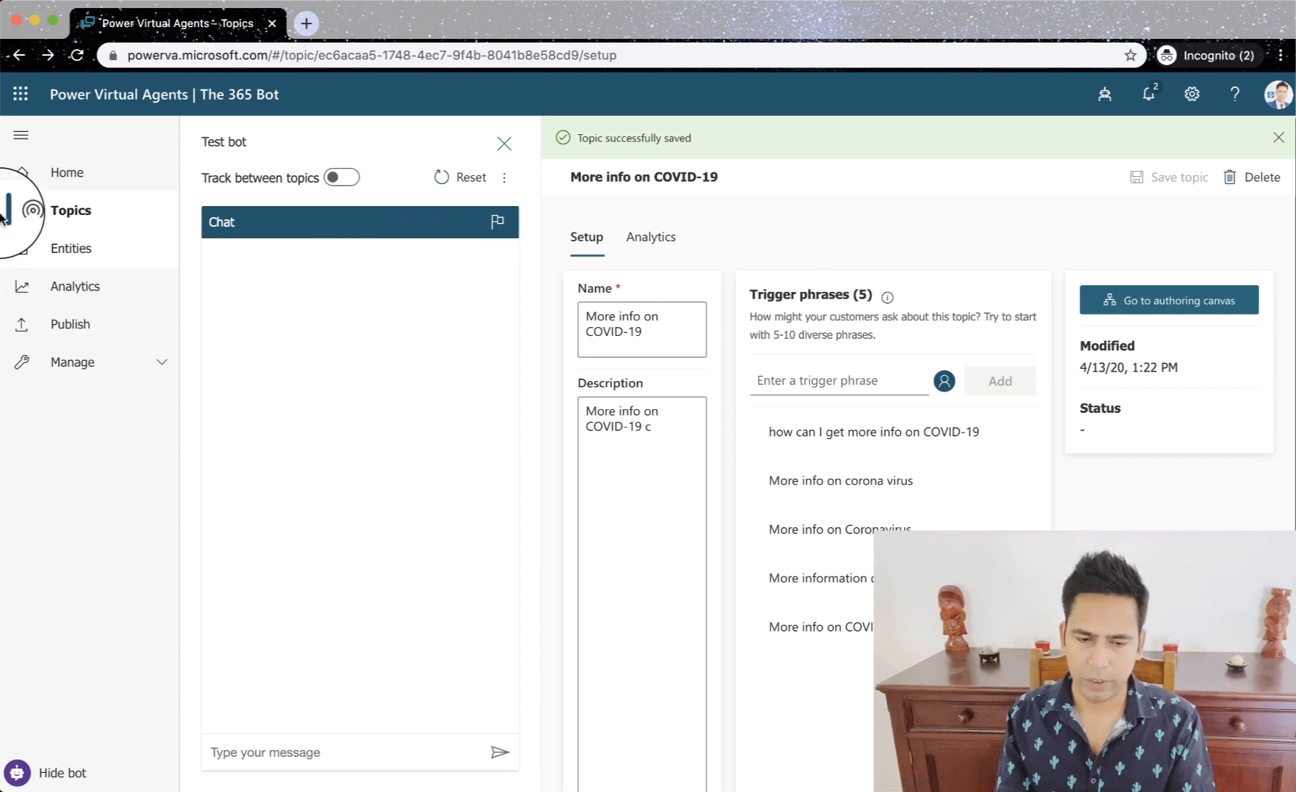
# - Switch to the Episode 2 presentation in PowerPoint
pyautogui.click(40, 208)
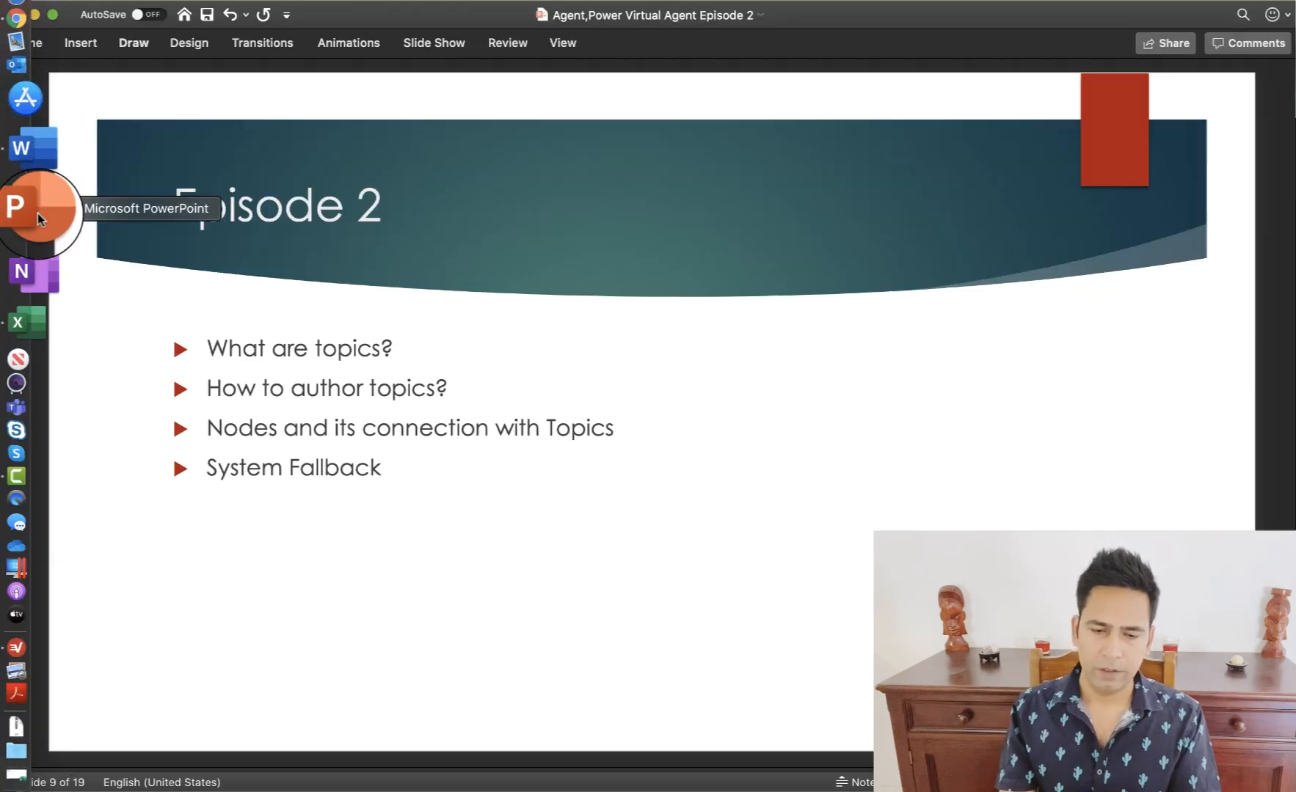
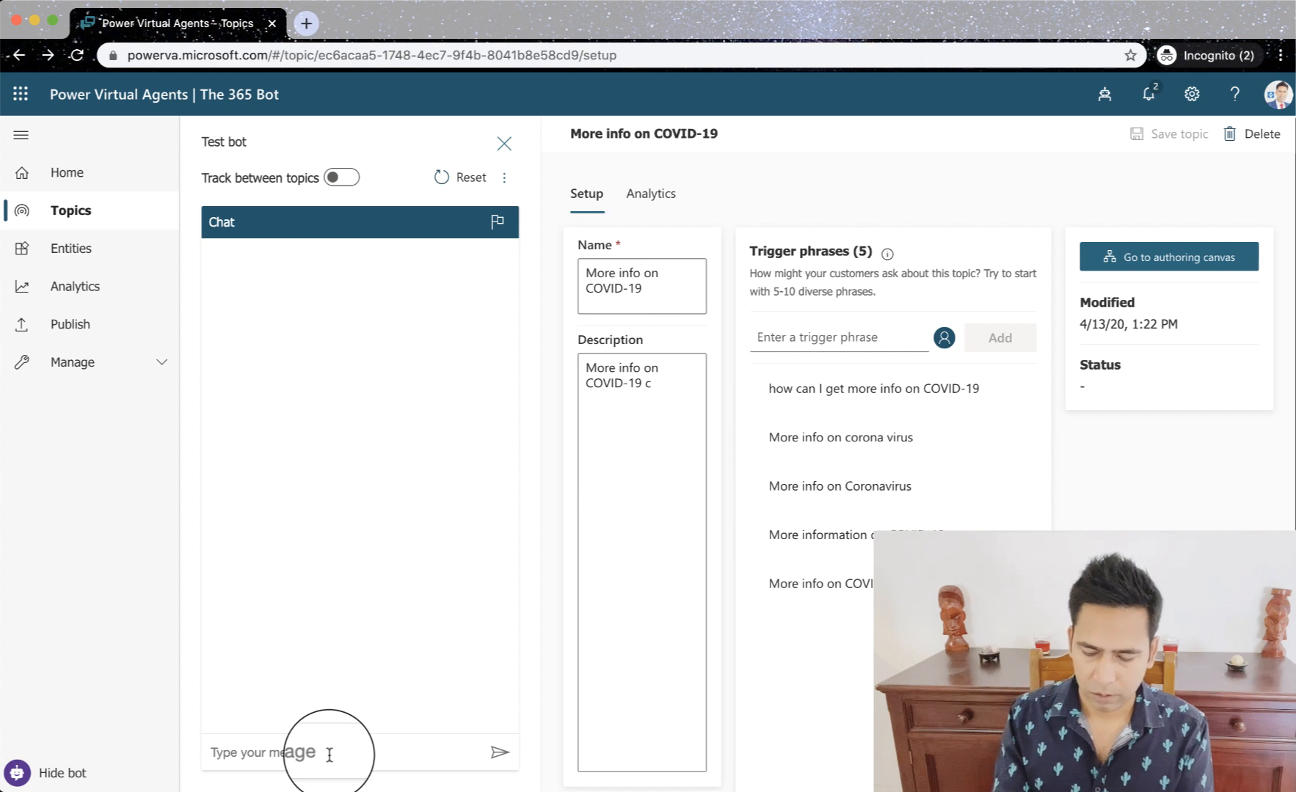
# - Send the message "more info on corona" to the bot in the test chat
pyautogui.write('mo')
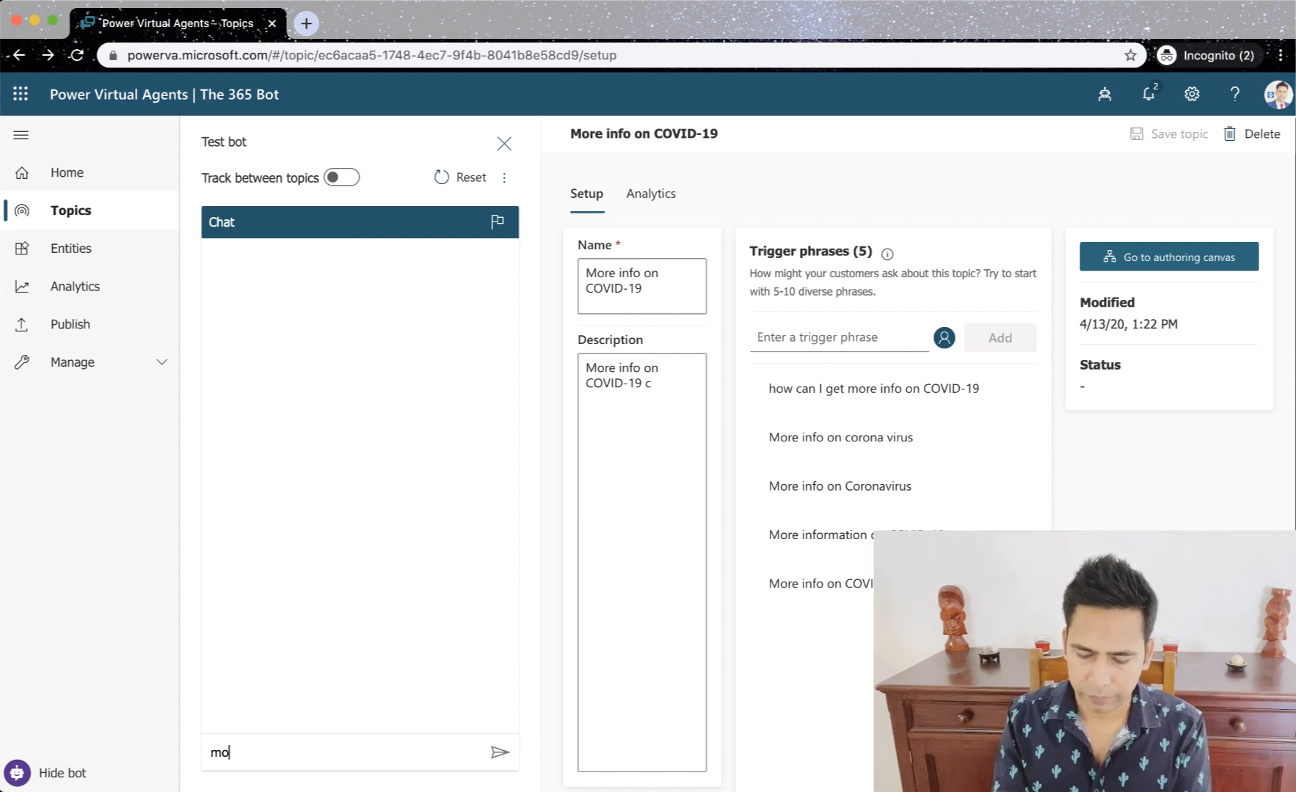
pyautogui.write('re ing')
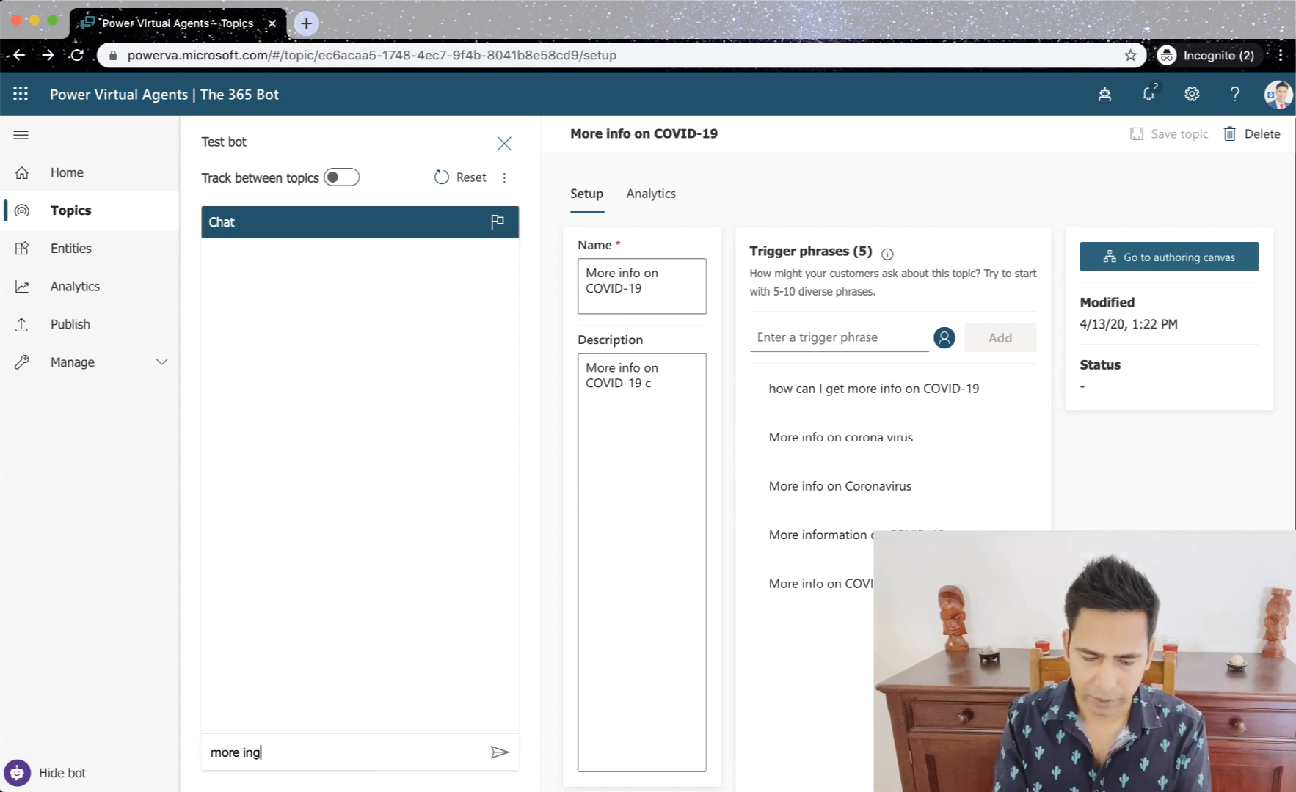
pyautogui.press('BackSpace')
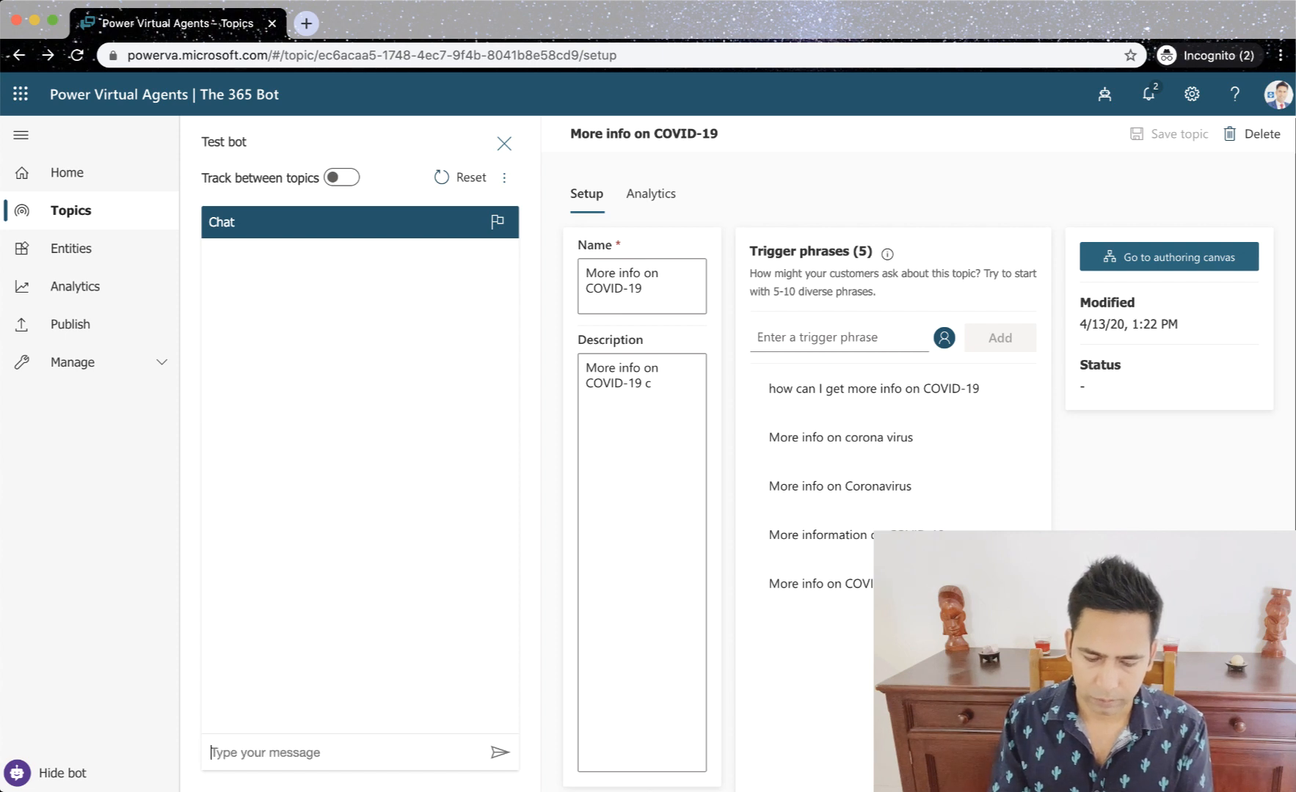
pyautogui.press('super+v')
pyautogui.press('super+z')
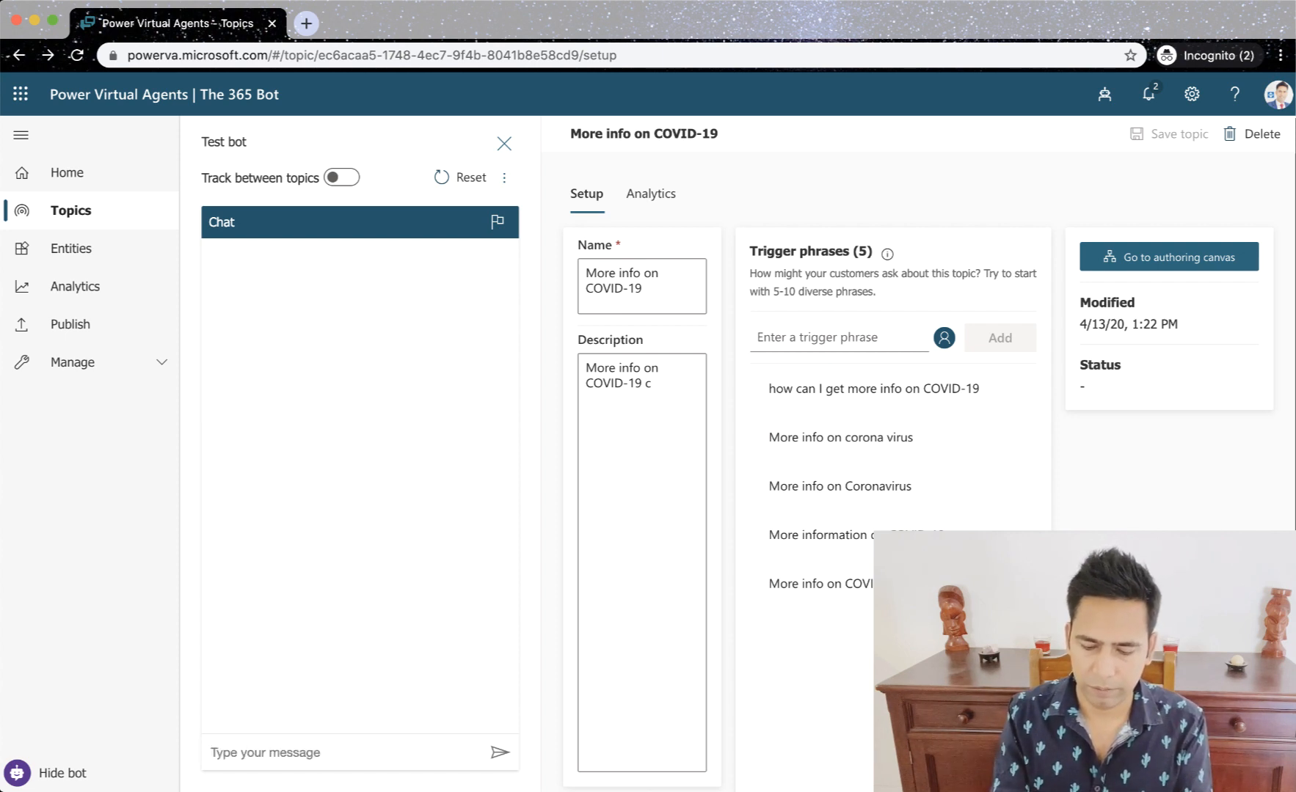
pyautogui.write('more inf')
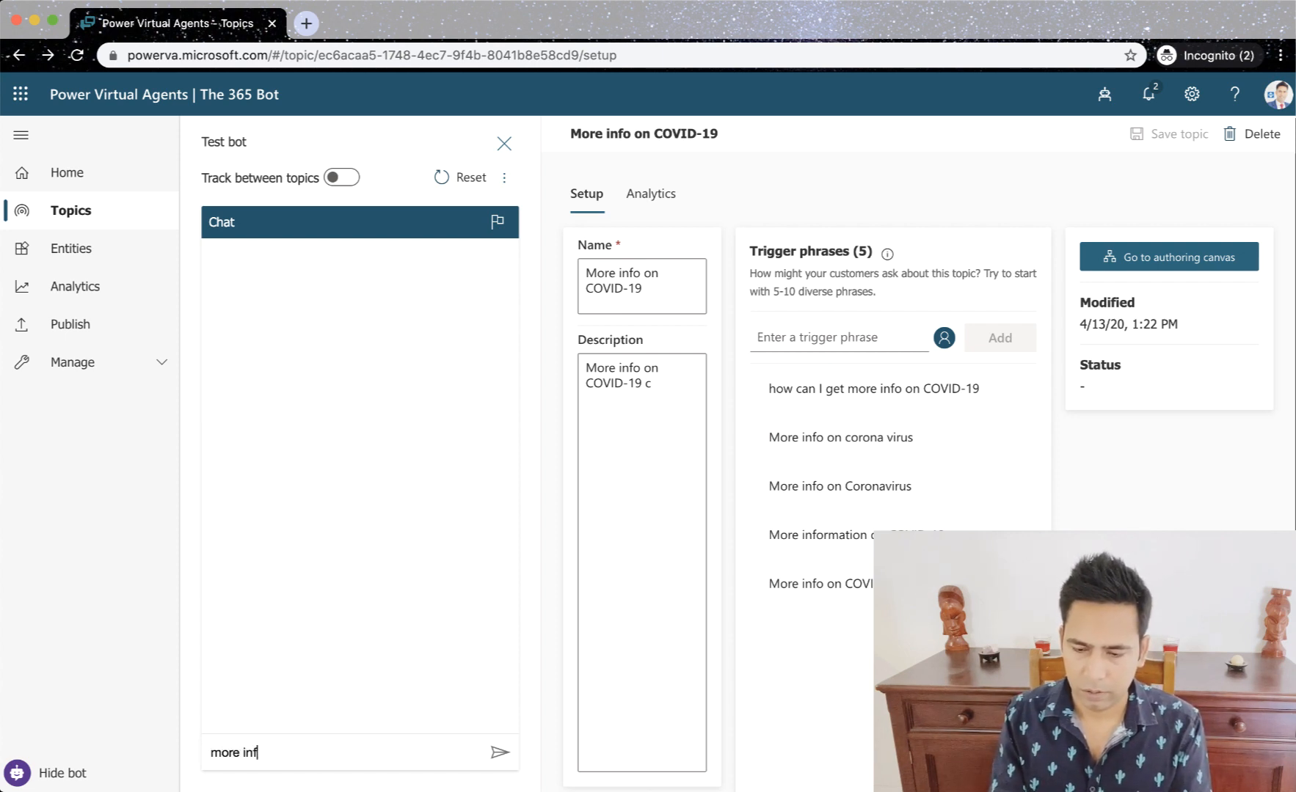
pyautogui.write('o on corona')
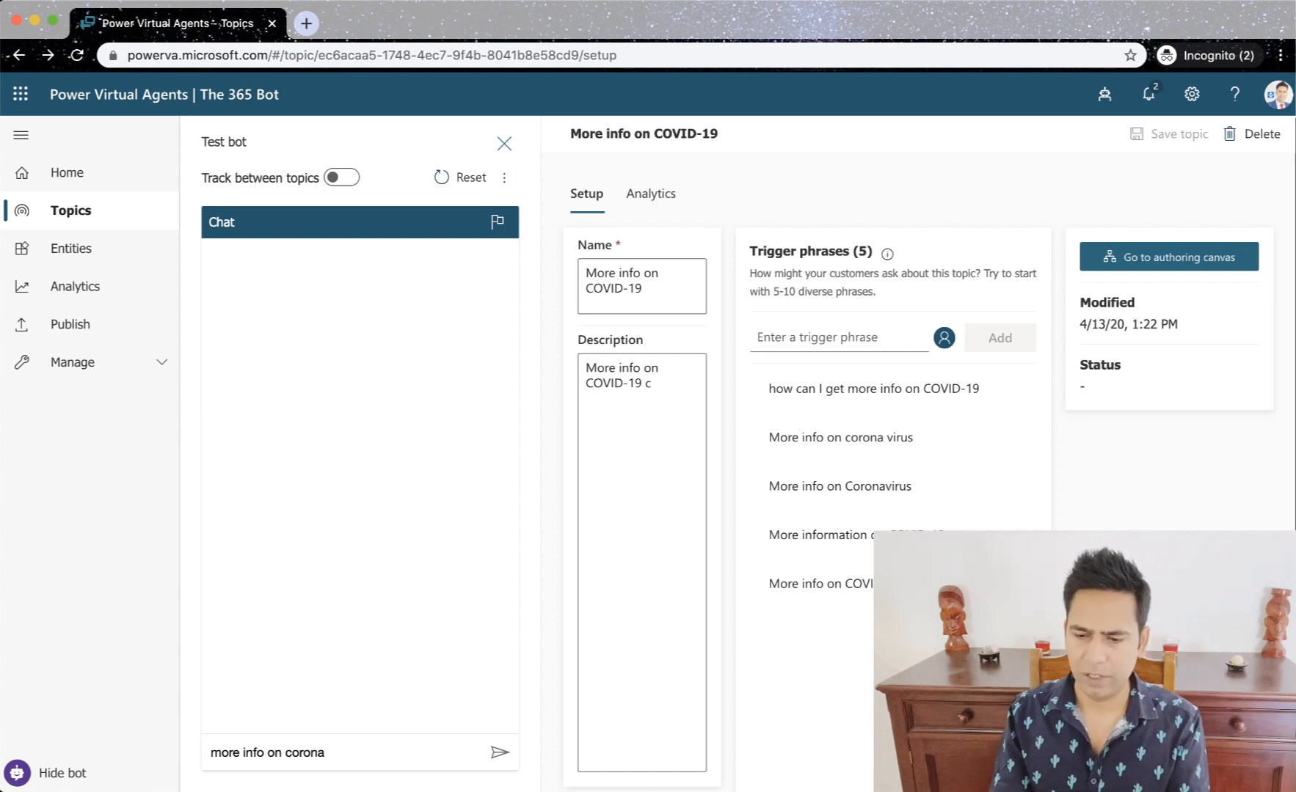
pyautogui.press('Return')
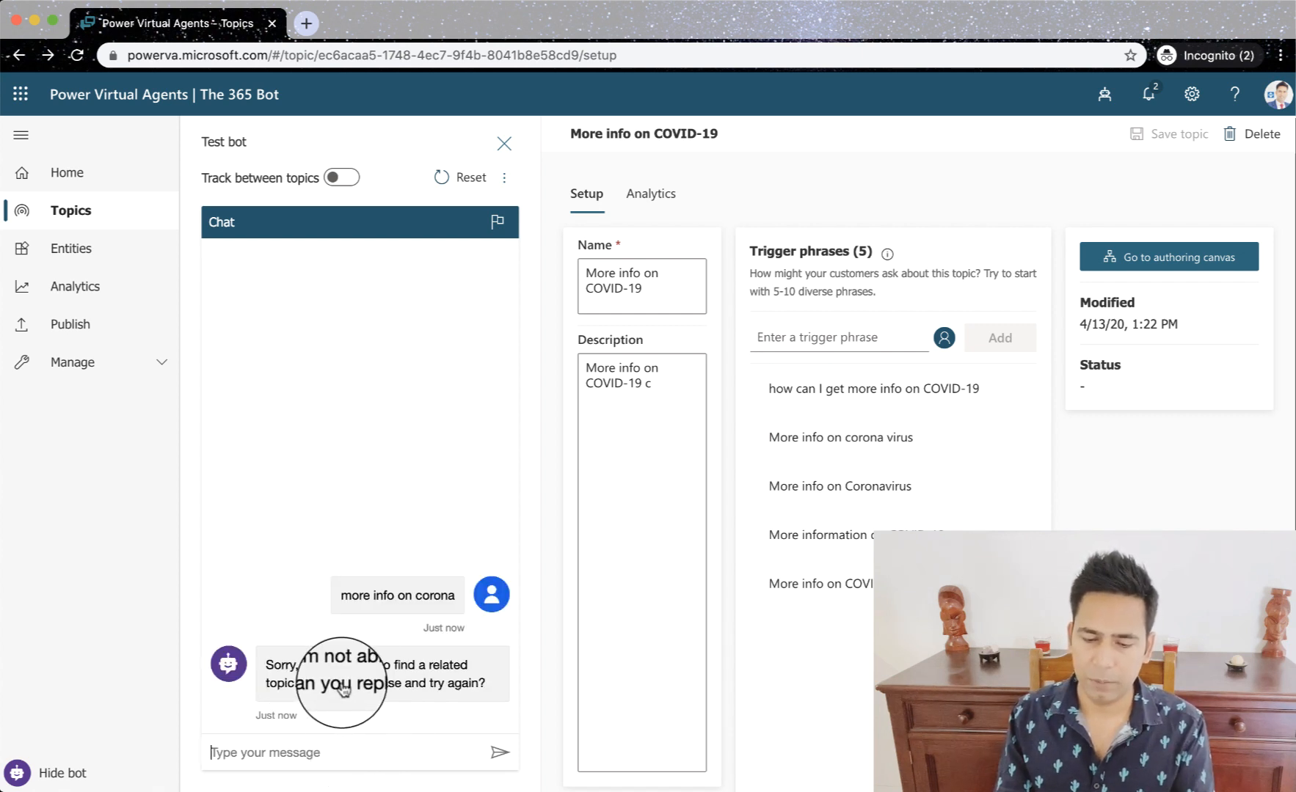
# - Copy the sent test message, extend it to "more info on corona virus" and send it to the bot
pyautogui.moveTo(458, 596); pyautogui.dragTo(342, 605)
pyautogui.hotkey('ctrl', 'c')
pyautogui.click(303, 752)
pyautogui.hotkey('ctrl', 'v')
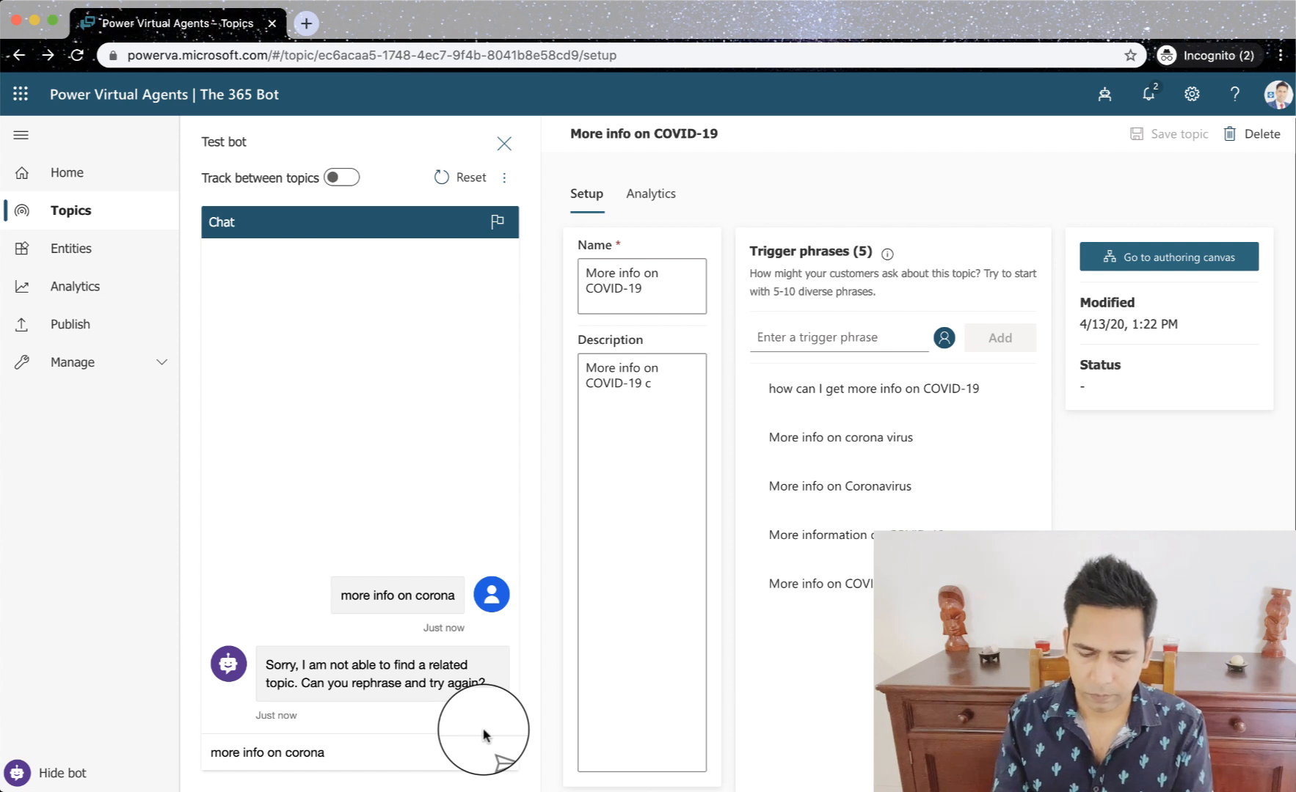
pyautogui.write('virus')
pyautogui.press('Return')
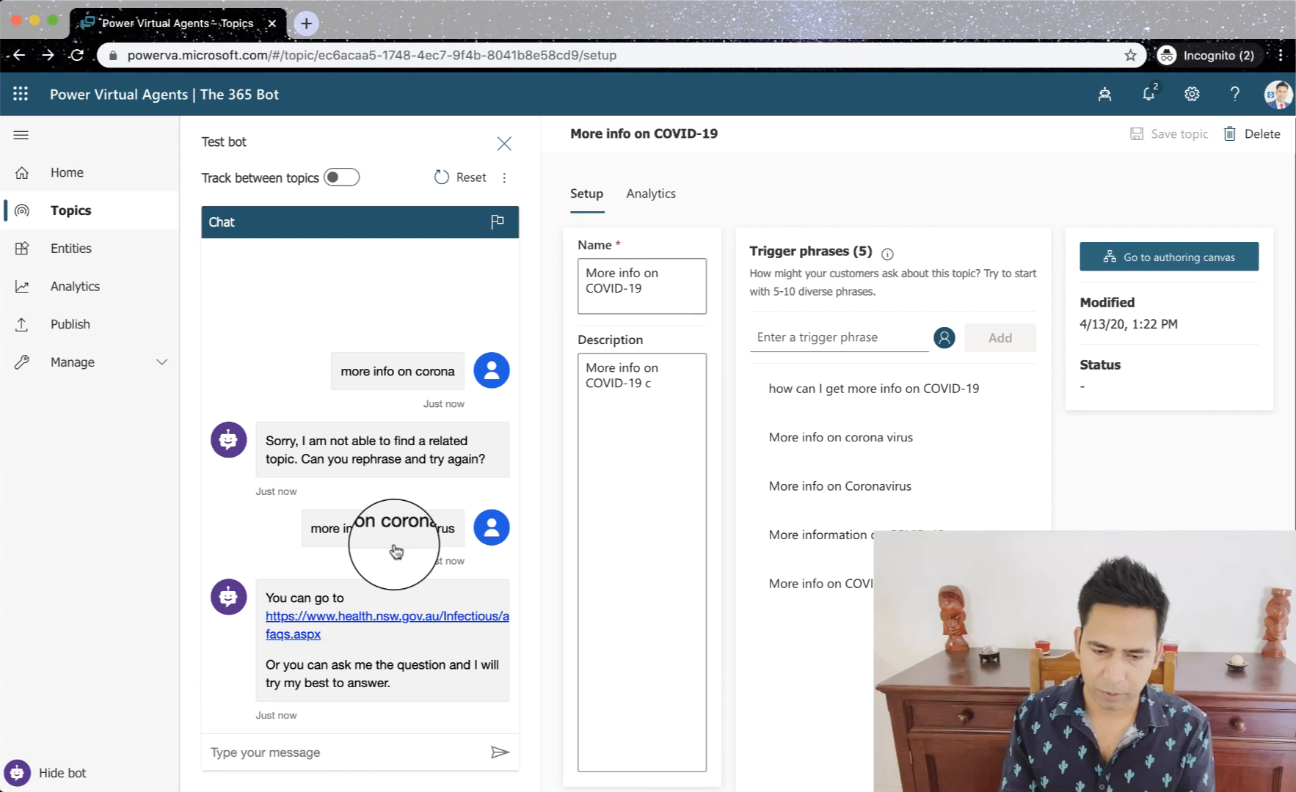
# - Turn on tracking between topics and, in a reset test chat, send the copied topic name "More info on COVID-19"
pyautogui.click(343, 178)
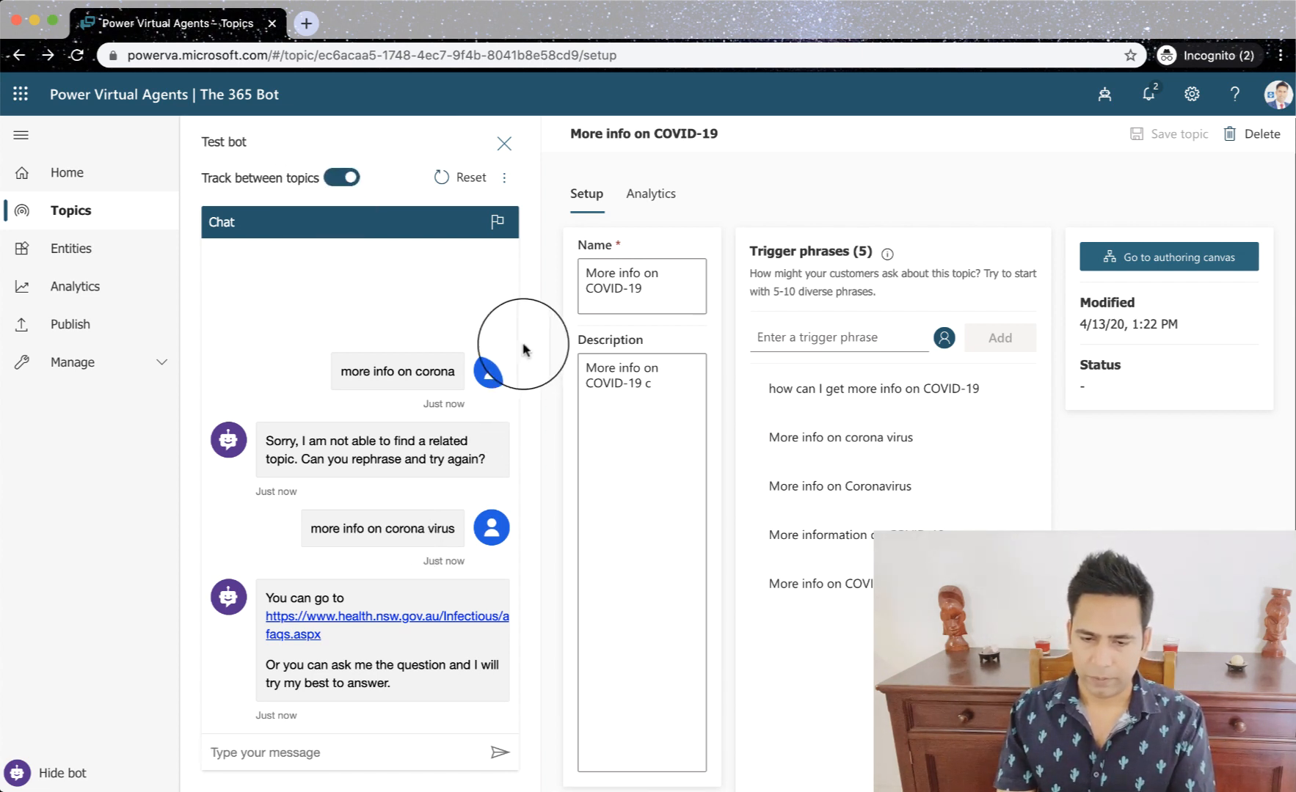
pyautogui.click(468, 178)
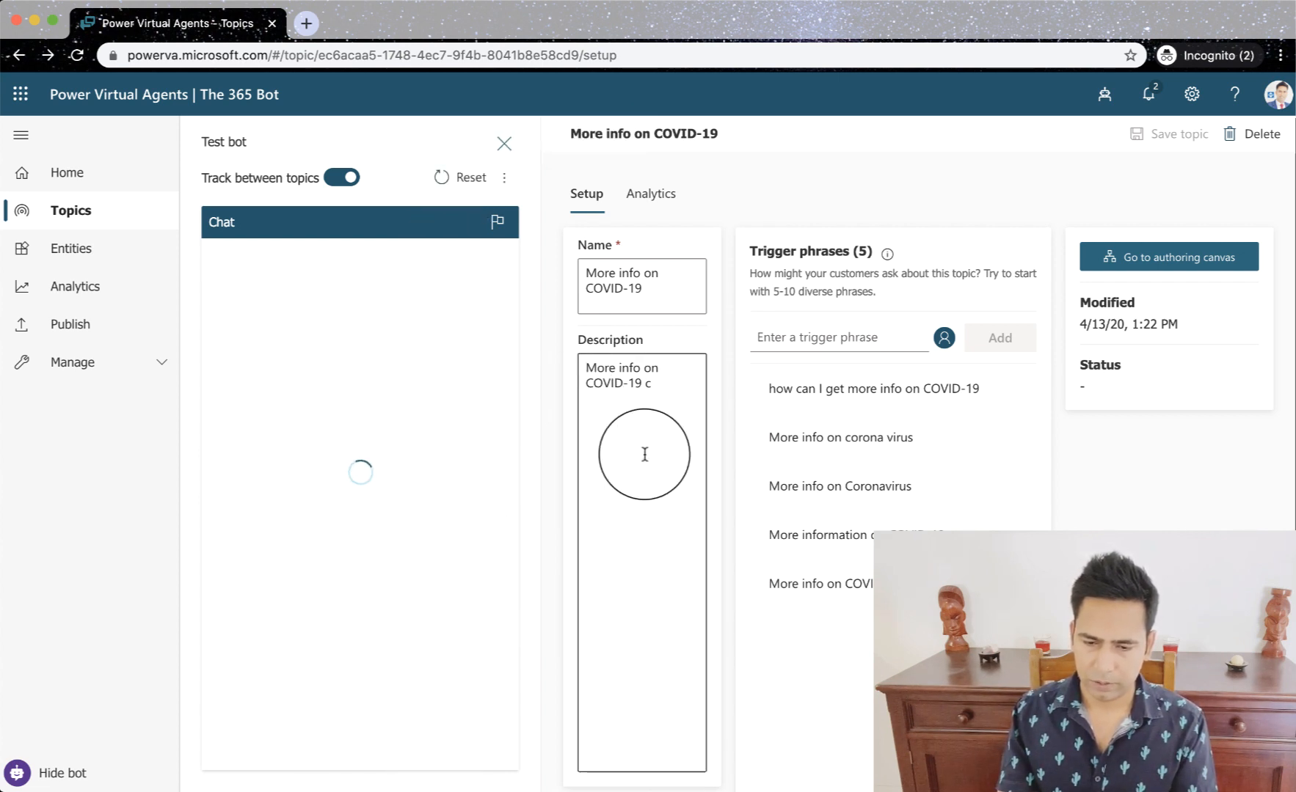
pyautogui.moveTo(645, 290); pyautogui.dragTo(587, 273)
pyautogui.press('super+c')
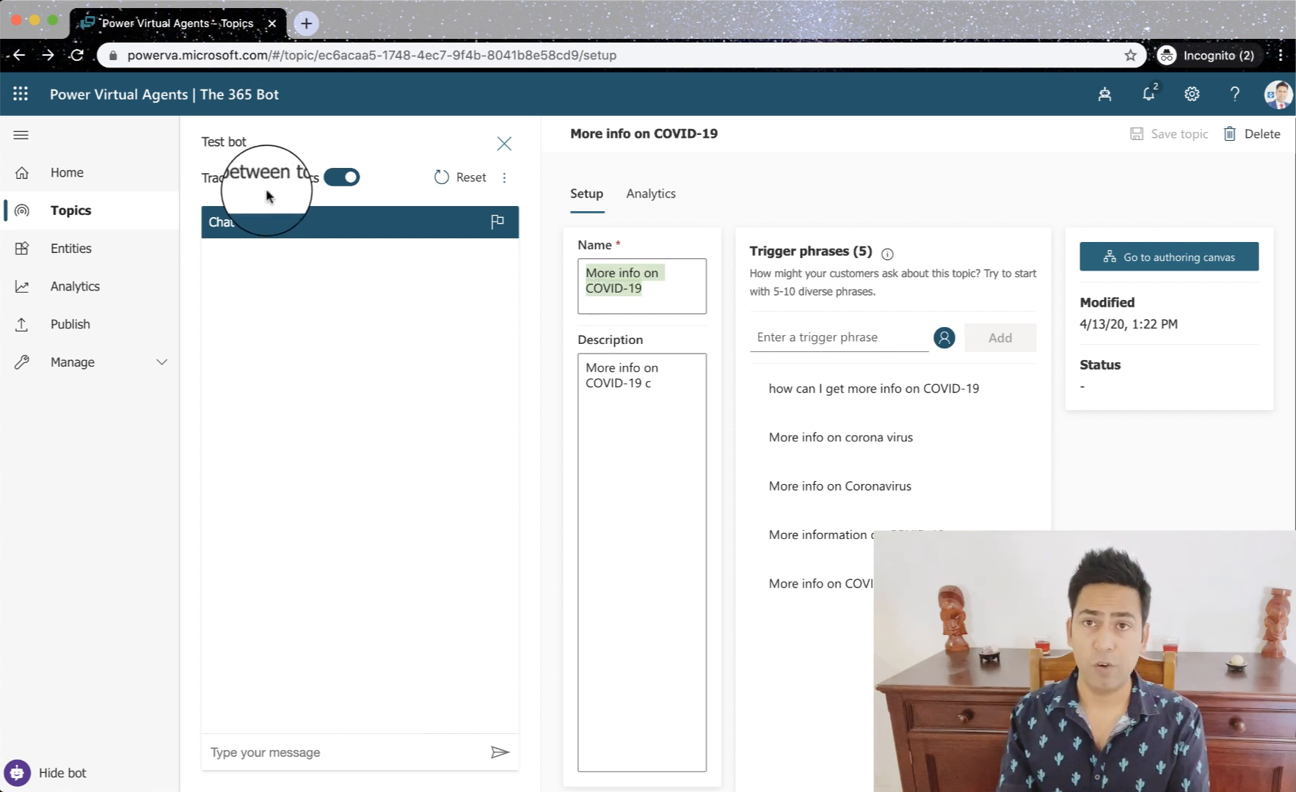
pyautogui.moveTo(246, 177)
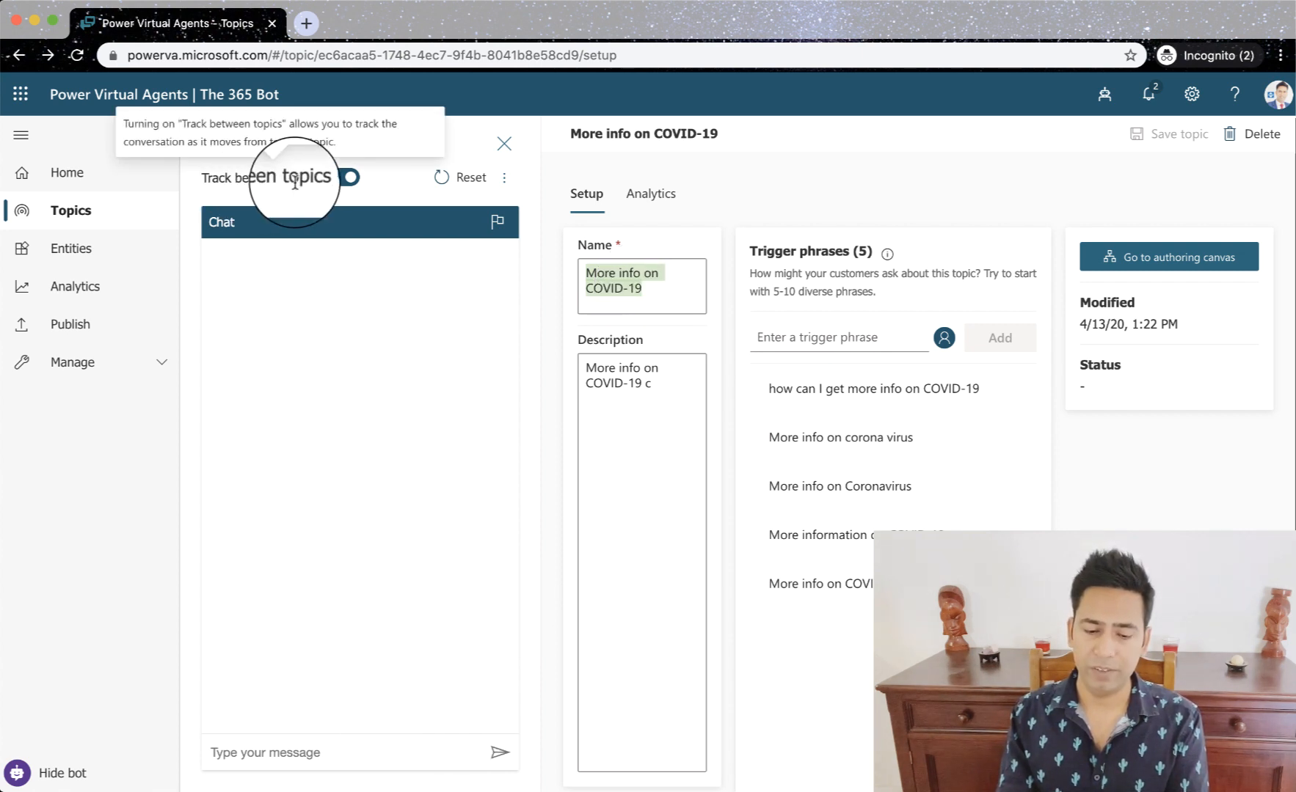
pyautogui.click(303, 753)
pyautogui.press('super+v')
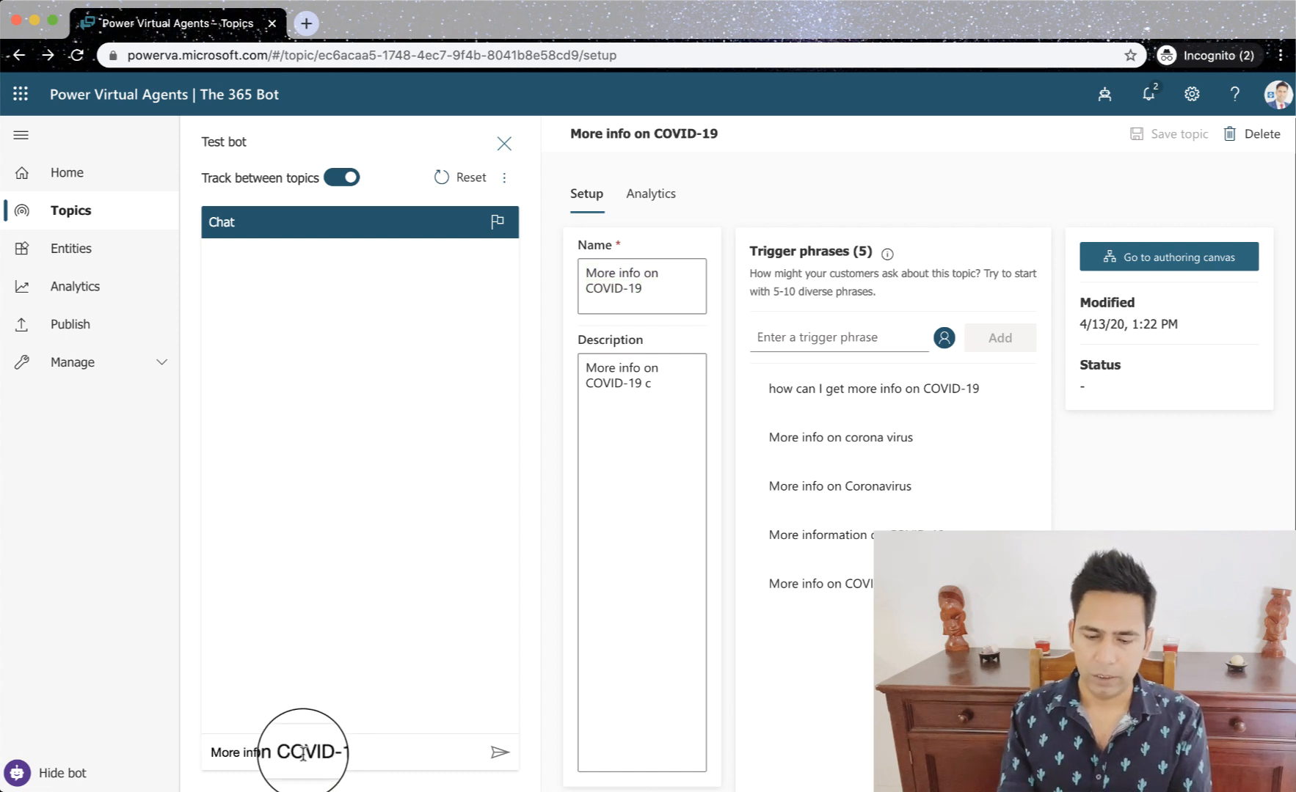
pyautogui.press('Return')
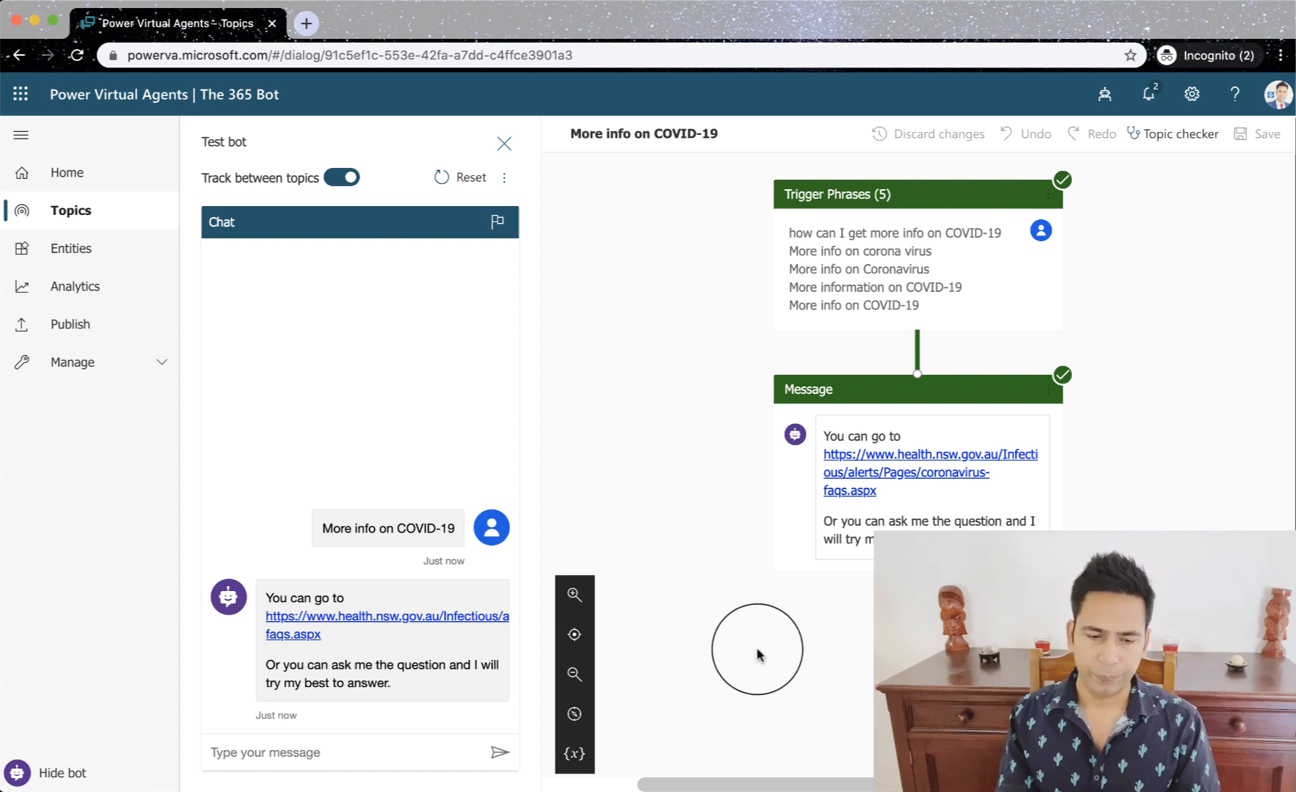
# - Open topic suggestions from the Topics list and enter the NSW Health coronavirus-faqs.aspx address copied from the FAQ page as the webpage link
pyautogui.click(80, 225)
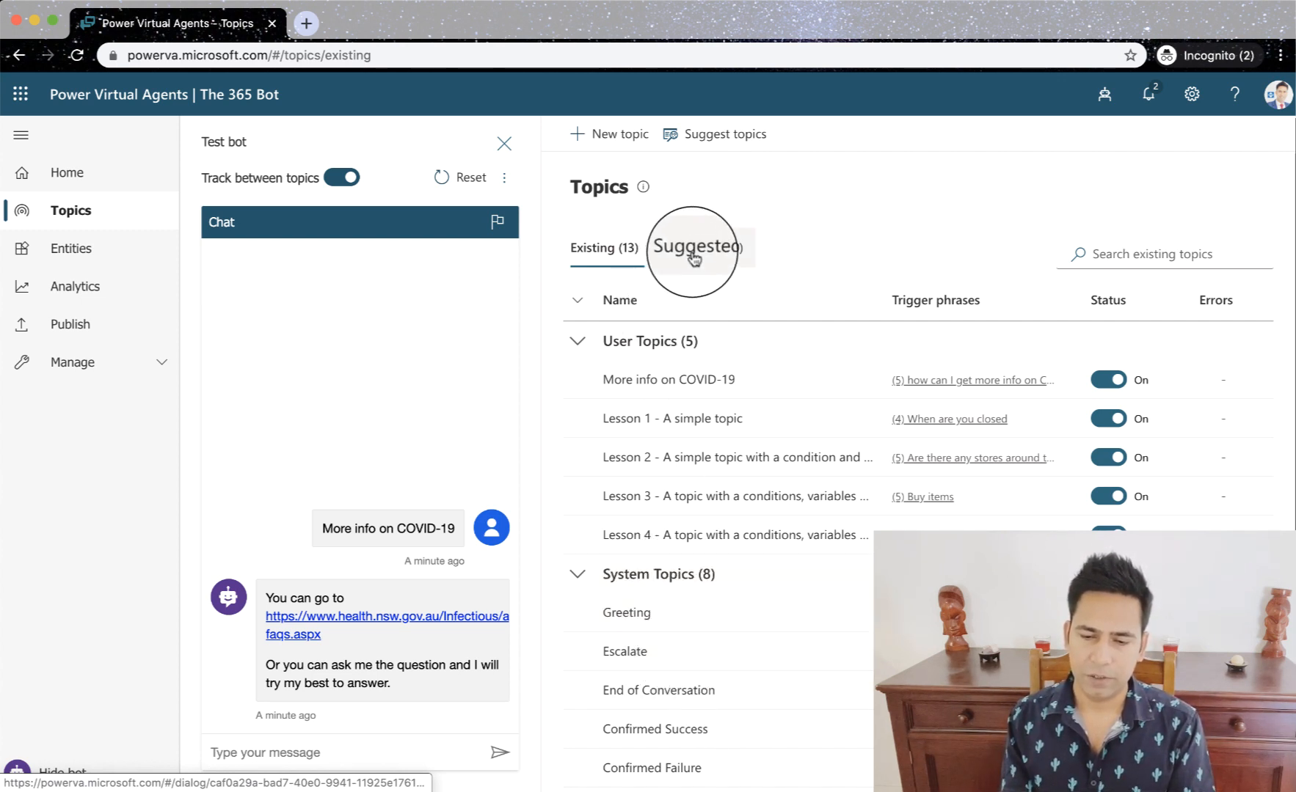
pyautogui.click(717, 146)
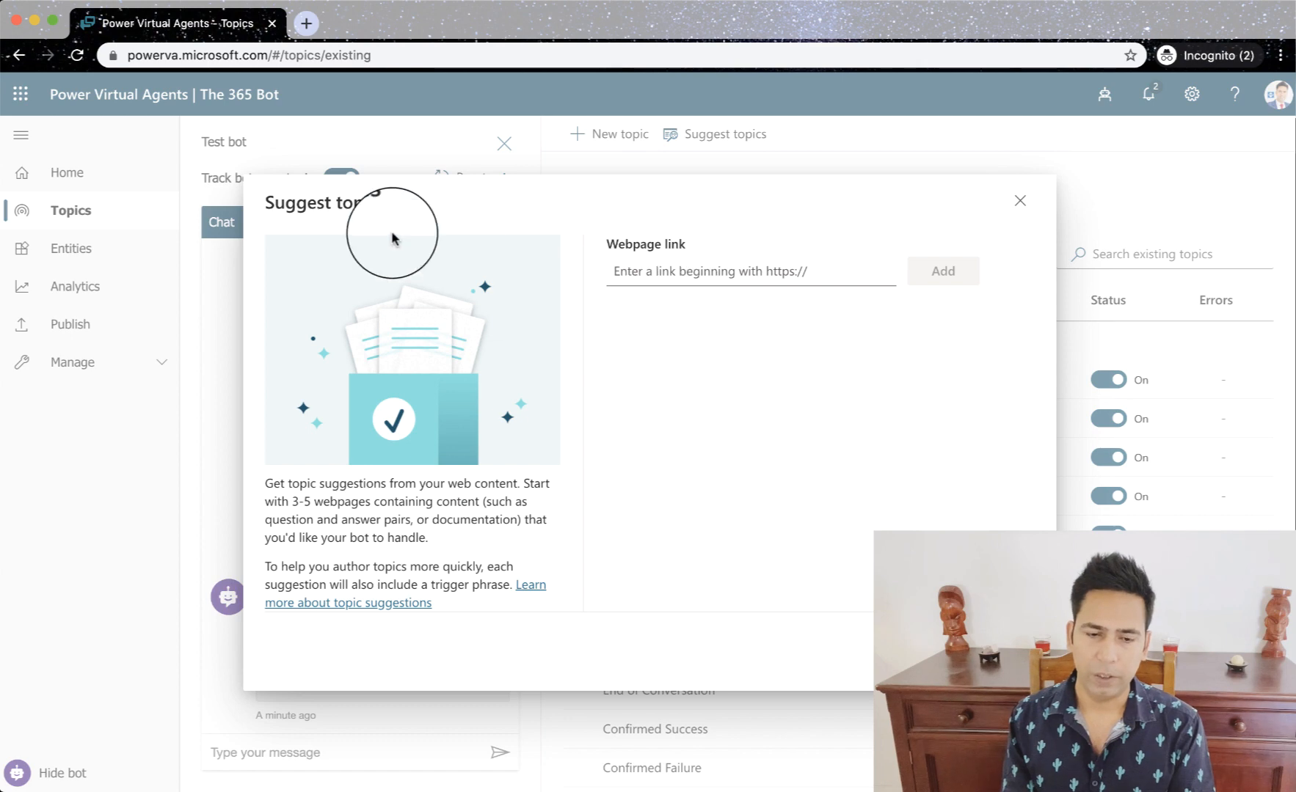
pyautogui.rightClick(33, 103)
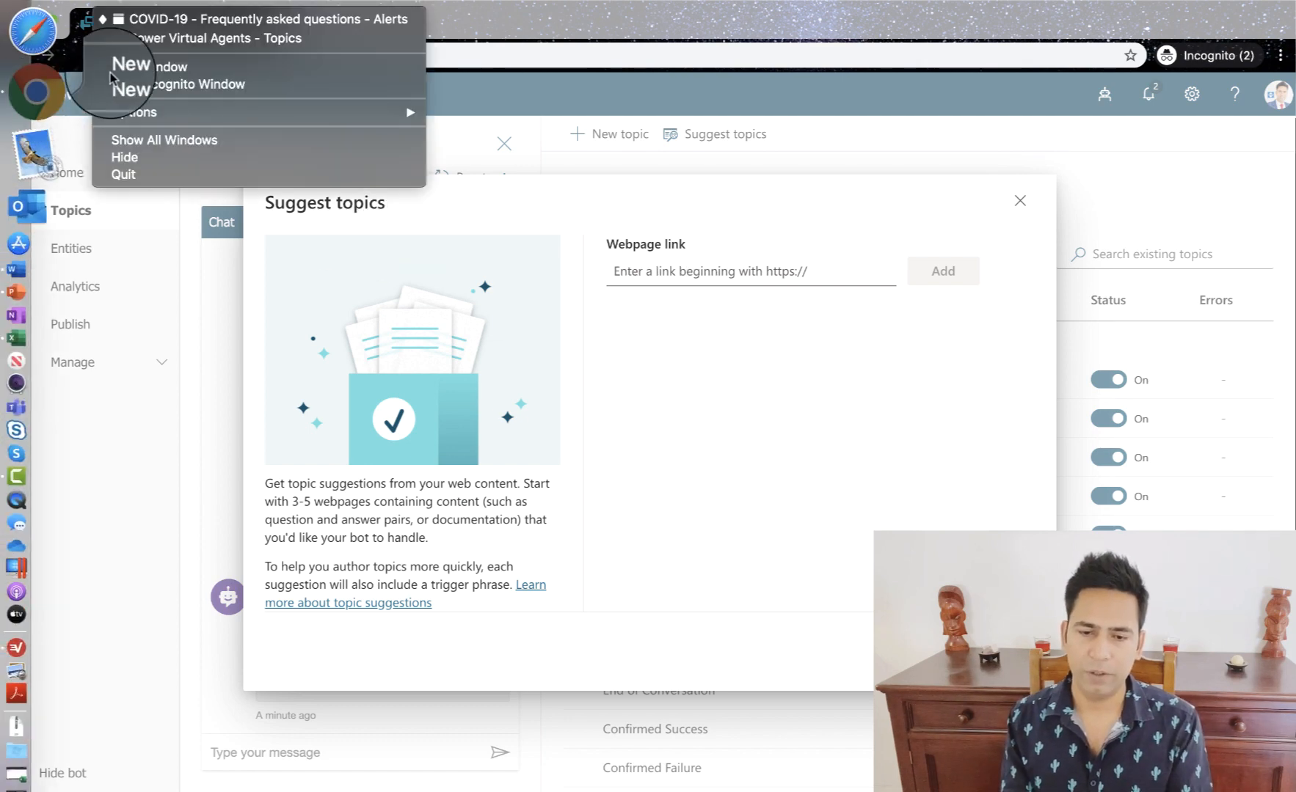
pyautogui.click(158, 20)
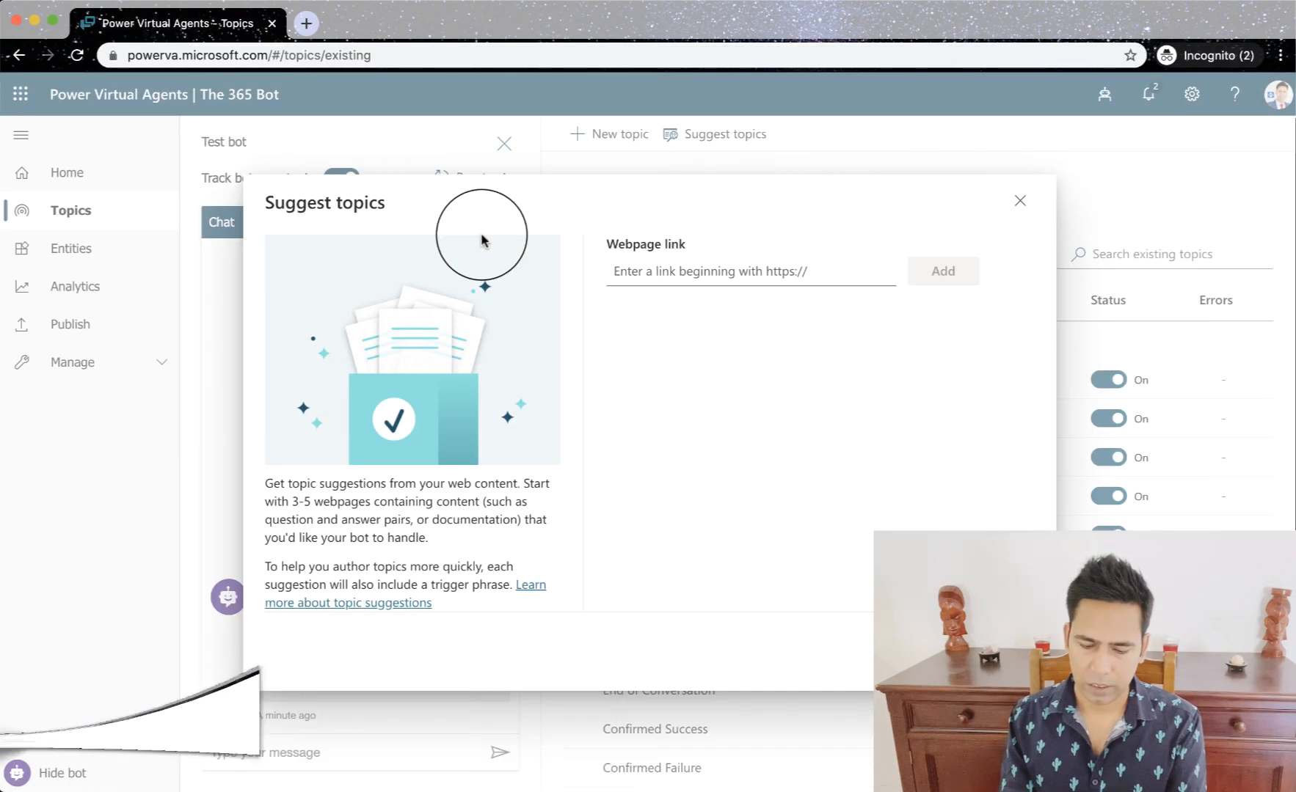
pyautogui.click(616, 277)
pyautogui.press('super+v')
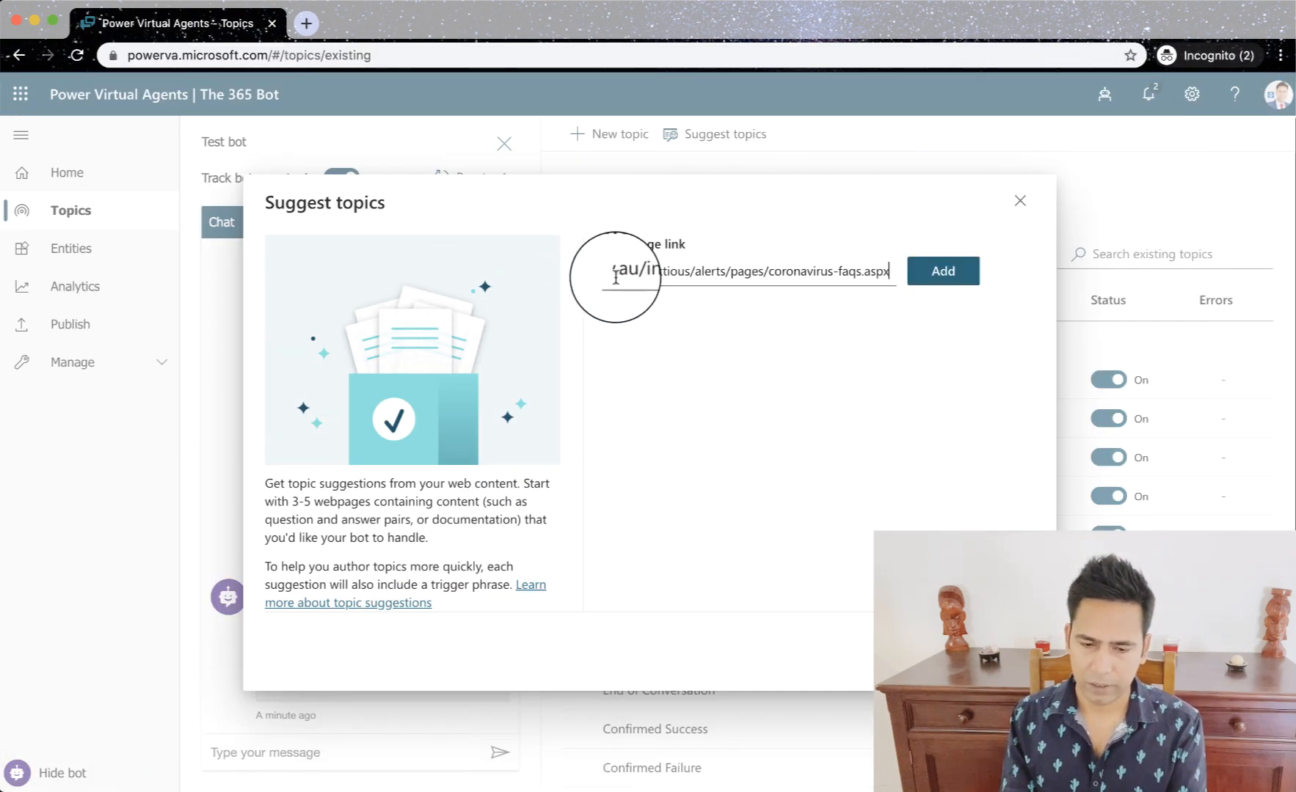
# - Bring up the NSW Health COVID-19 FAQ page and examine its question-and-answer structure
pyautogui.press('super+Tab')
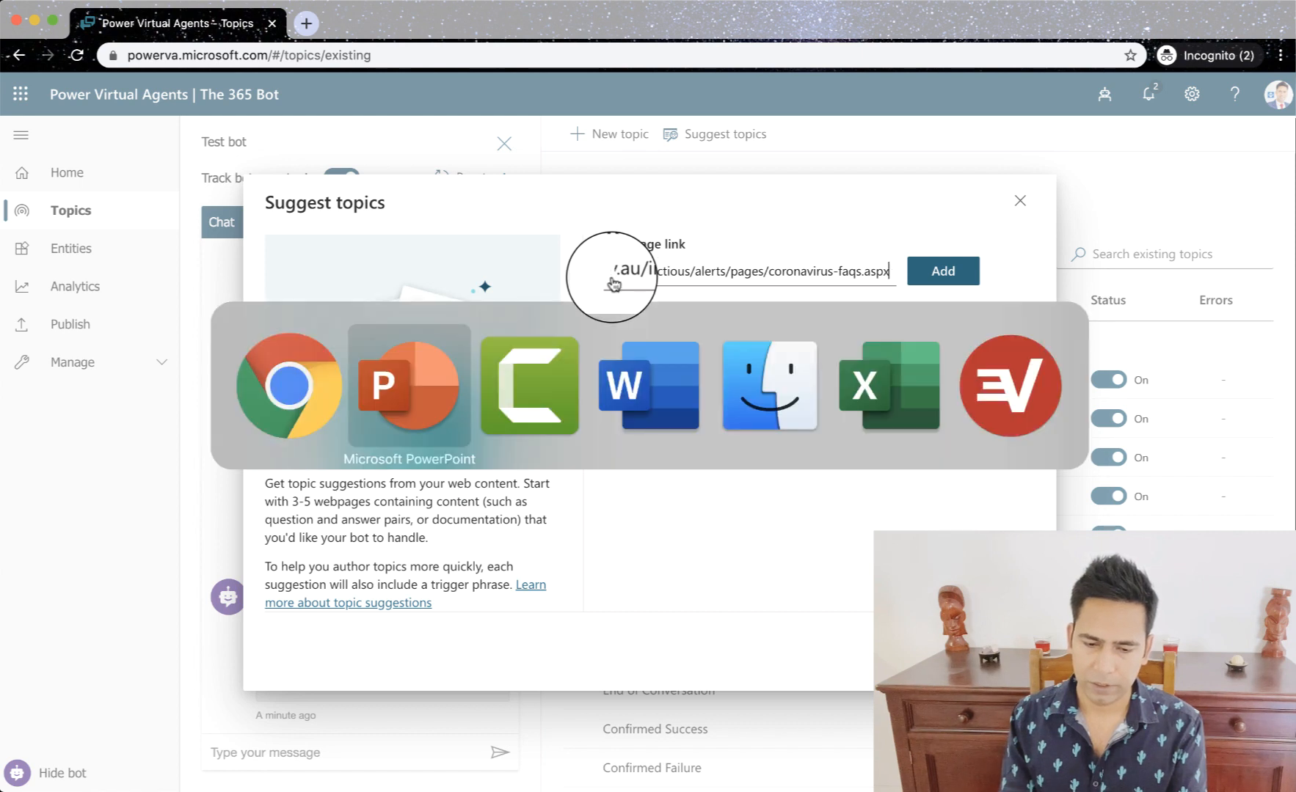
pyautogui.press('super+Tab')
pyautogui.click(309, 380)
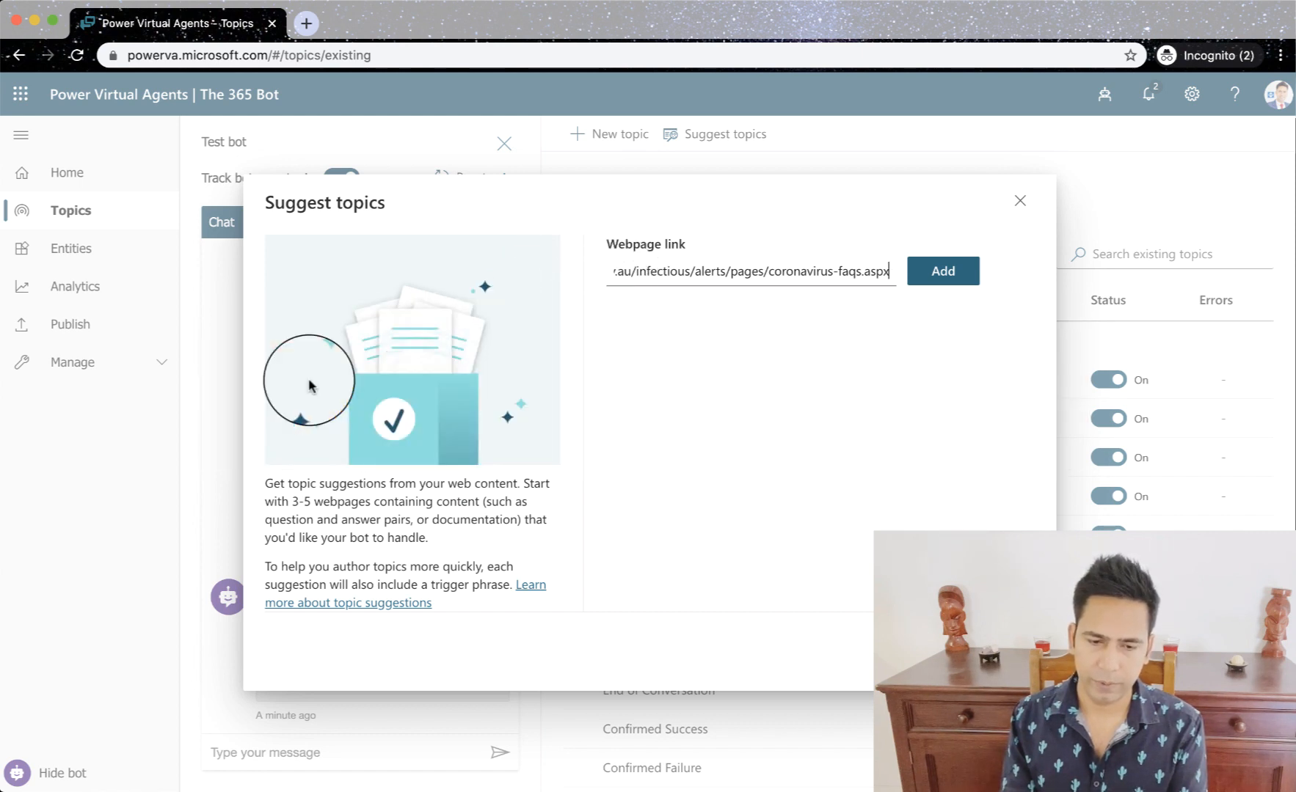
pyautogui.rightClick(37, 99)
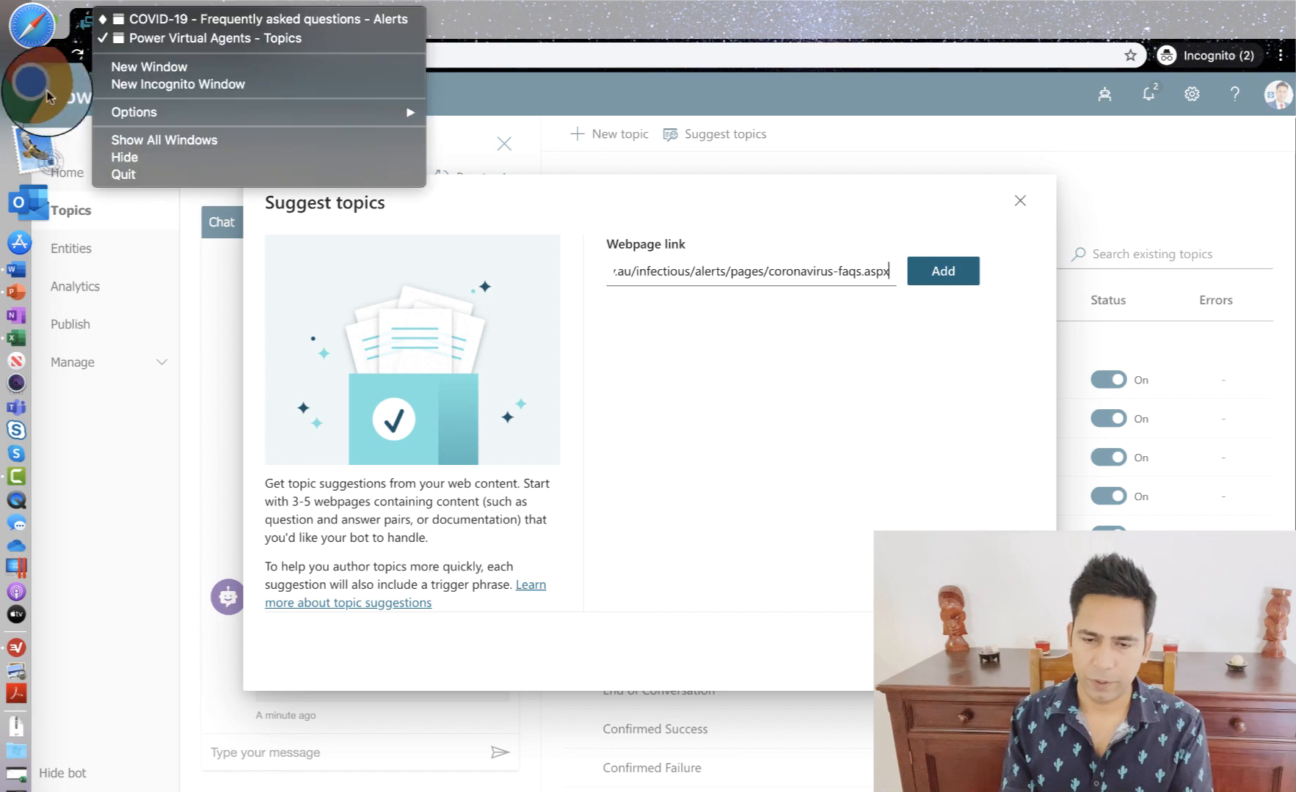
pyautogui.click(250, 19)
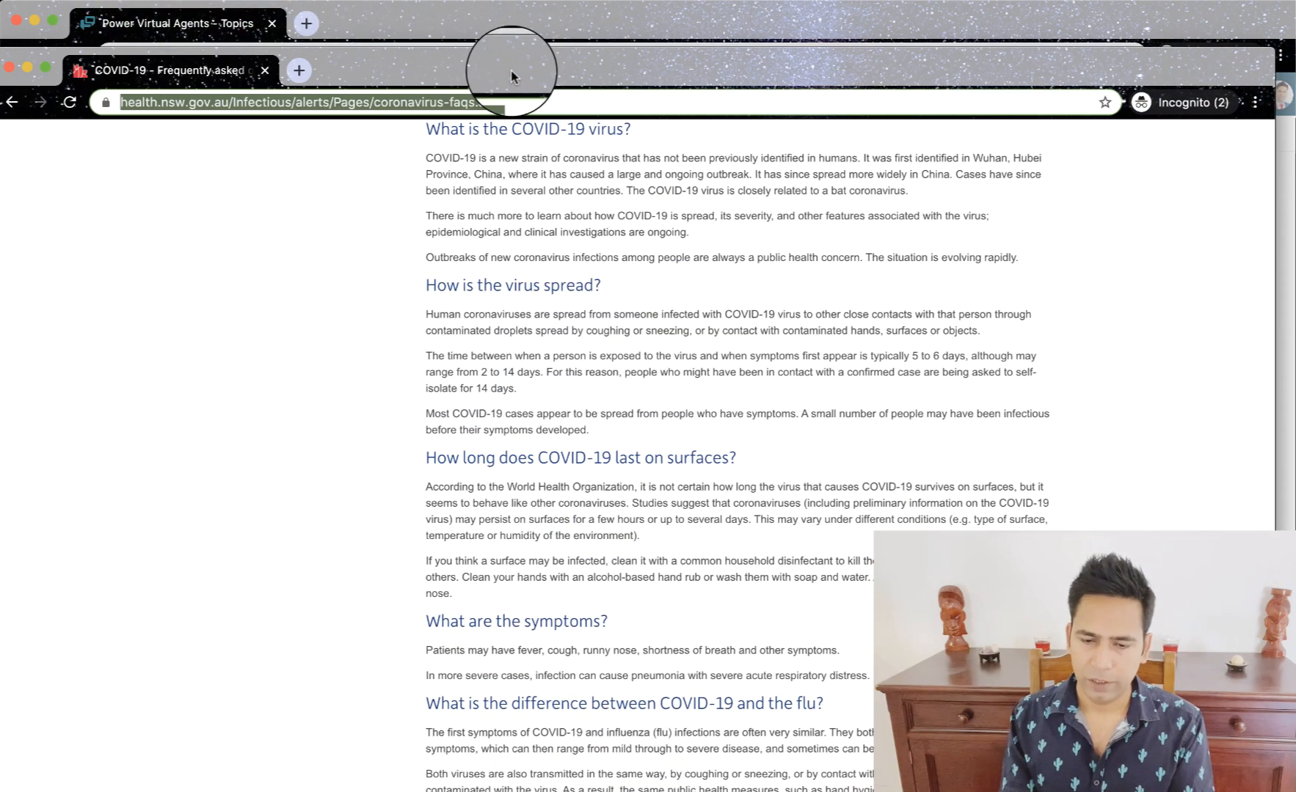
pyautogui.moveTo(512, 76); pyautogui.dragTo(517, 29)
pyautogui.scroll(3, 609, 189)
pyautogui.scroll(10, 609, 189)
pyautogui.scroll(4, 609, 190)
pyautogui.scroll(-20, 609, 192)
pyautogui.scroll(-6, 609, 187)
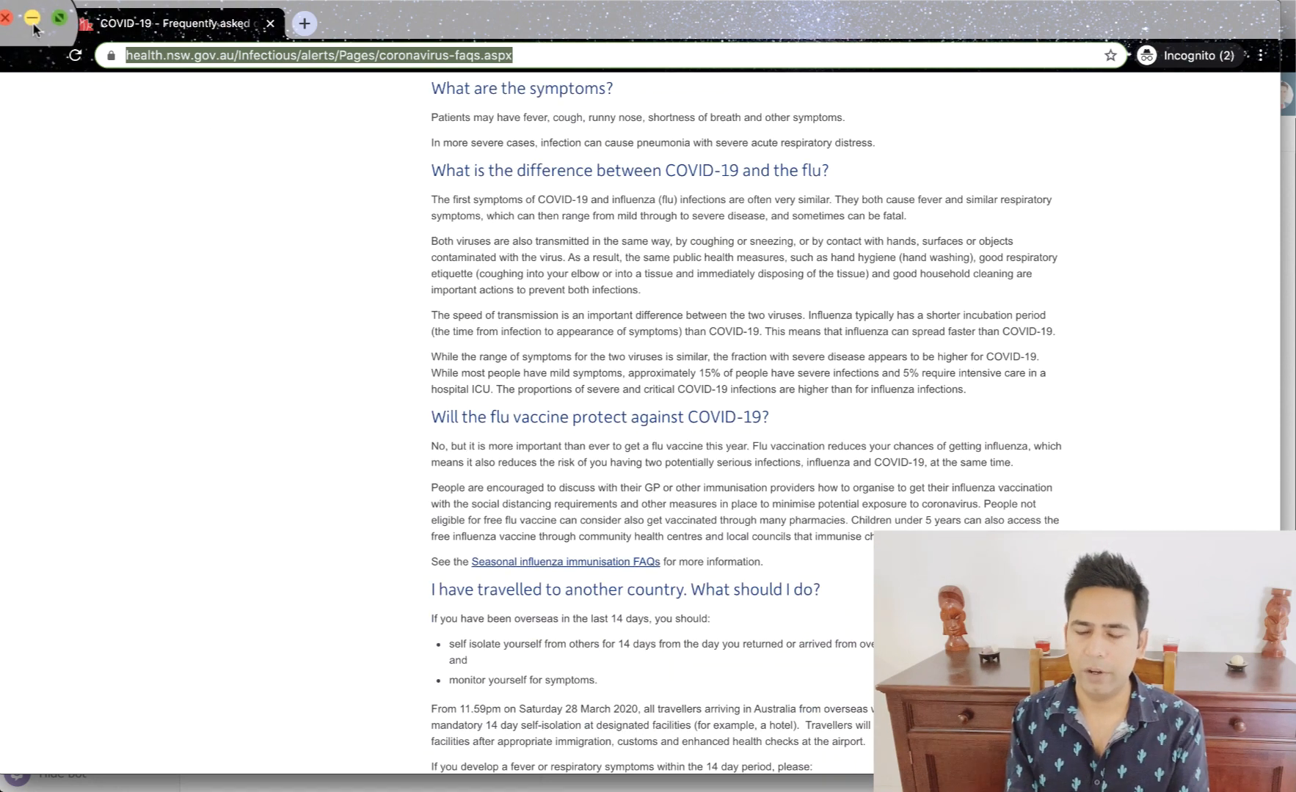
# - Return to the topic suggestion dialog and add the entered FAQ link to the list of webpages
pyautogui.click(34, 23)
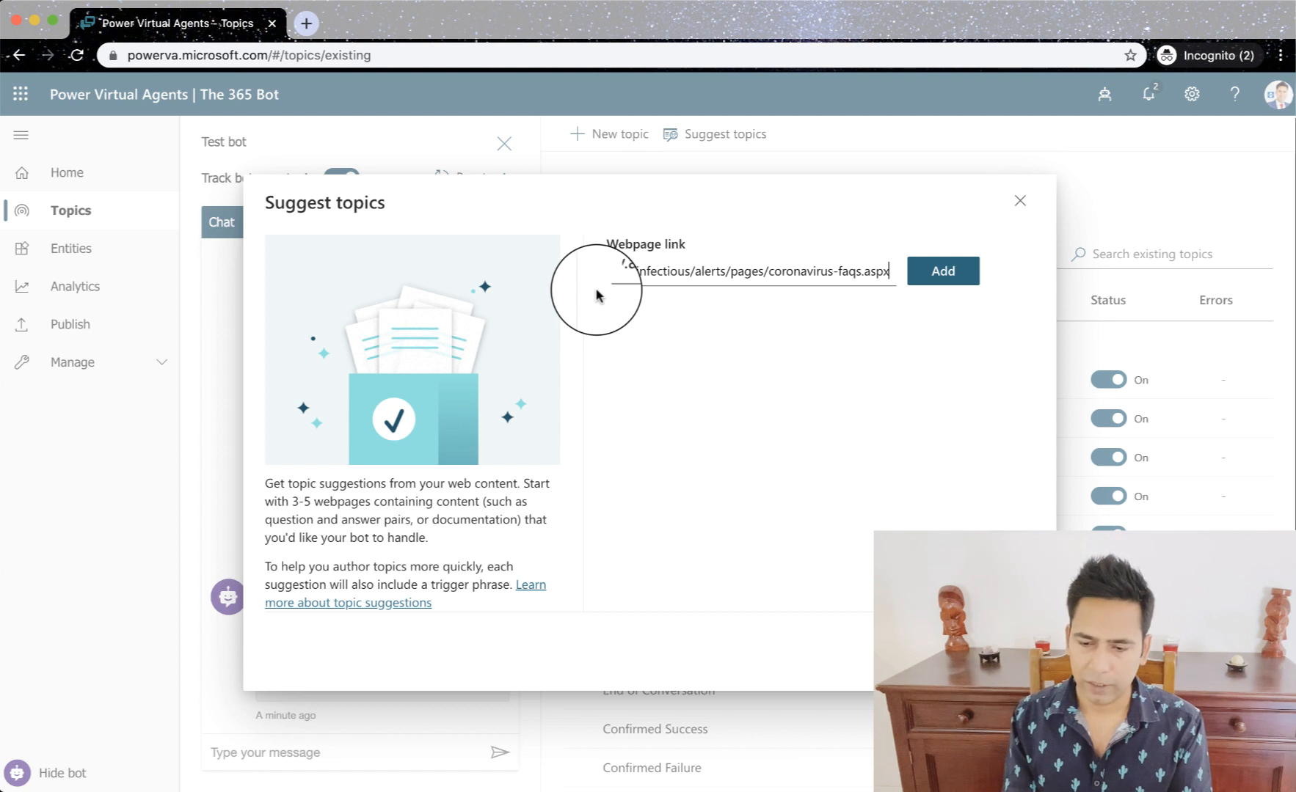
pyautogui.click(932, 276)
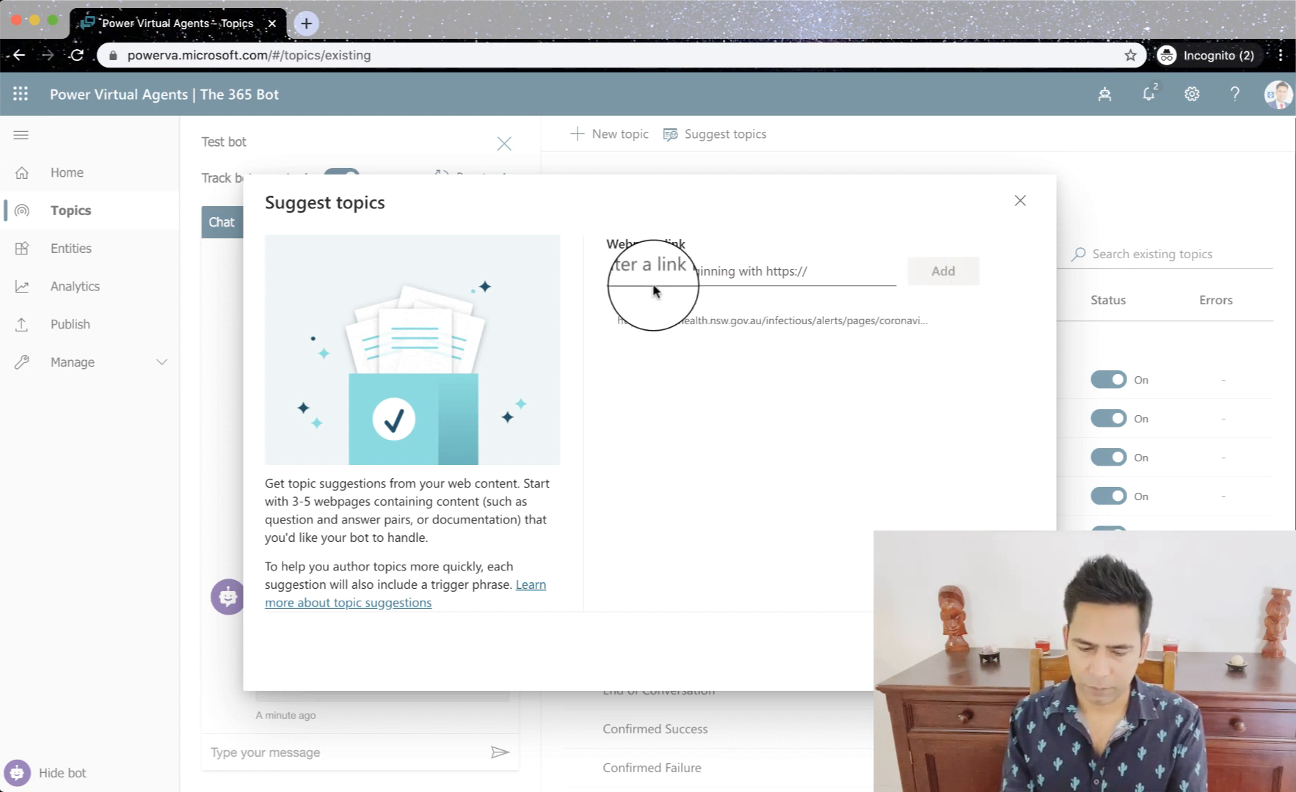
# - Add the same FAQ link without its .aspx ending as a second webpage, and remove it from the list
pyautogui.click(687, 274)
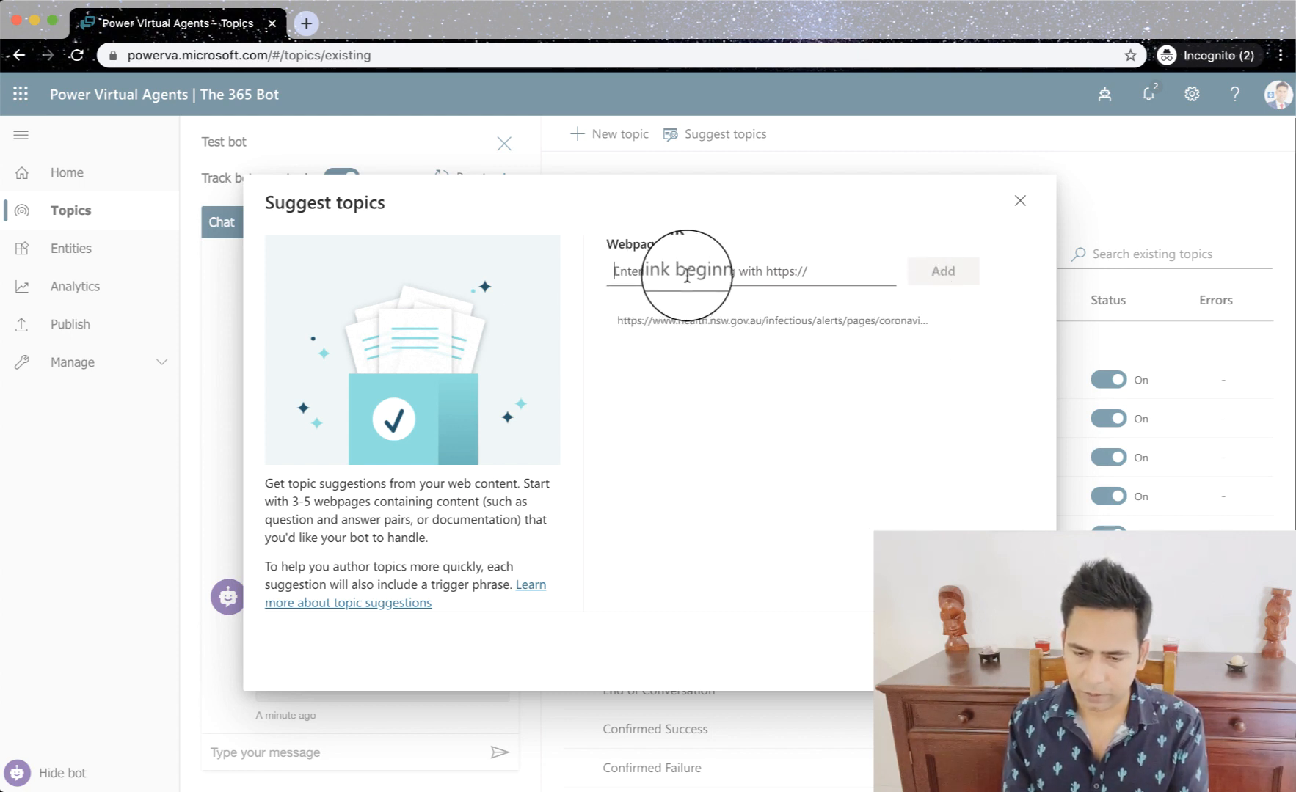
pyautogui.write('https://www.health.nsw.gov.au/infectious/alerts/pages/coronavirus-faqs.aspx')
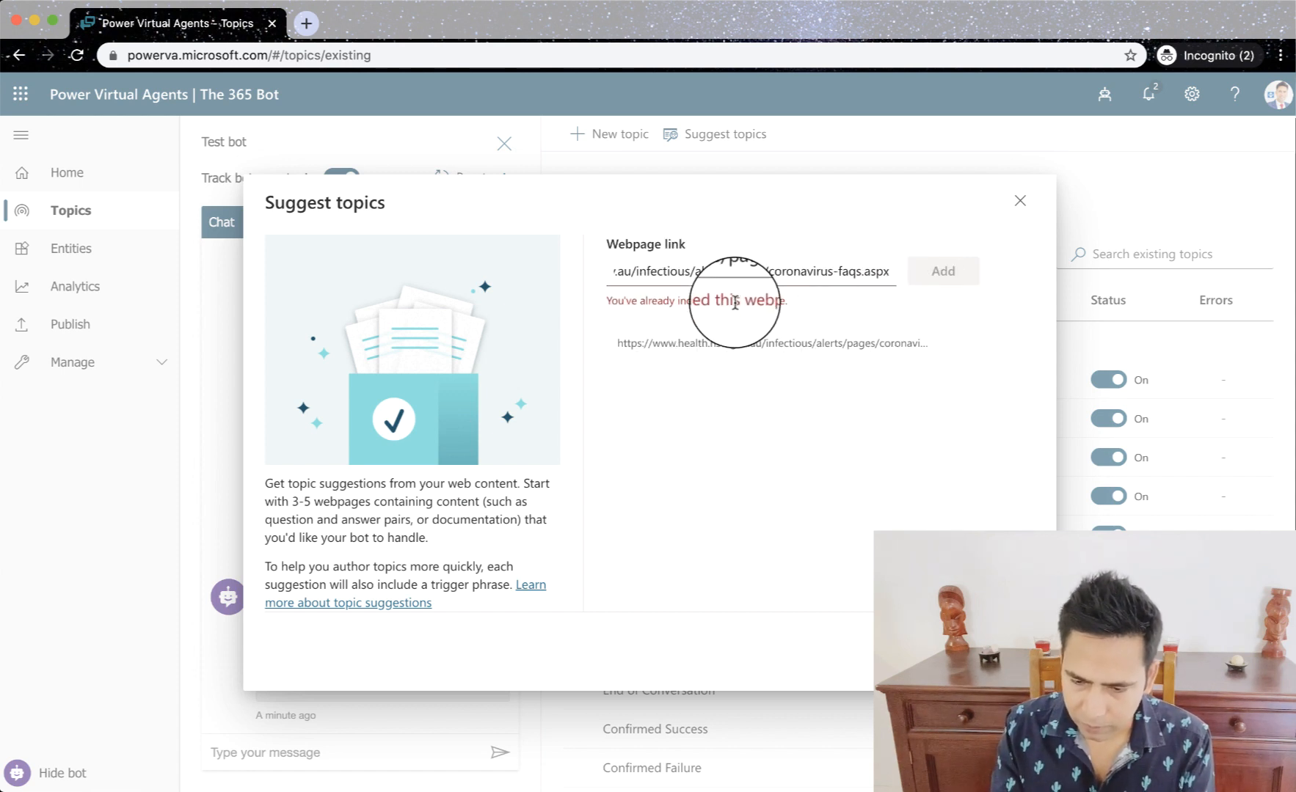
pyautogui.press('BackSpace')
pyautogui.press('BackSpace')
pyautogui.press('BackSpace')
pyautogui.press('BackSpace')
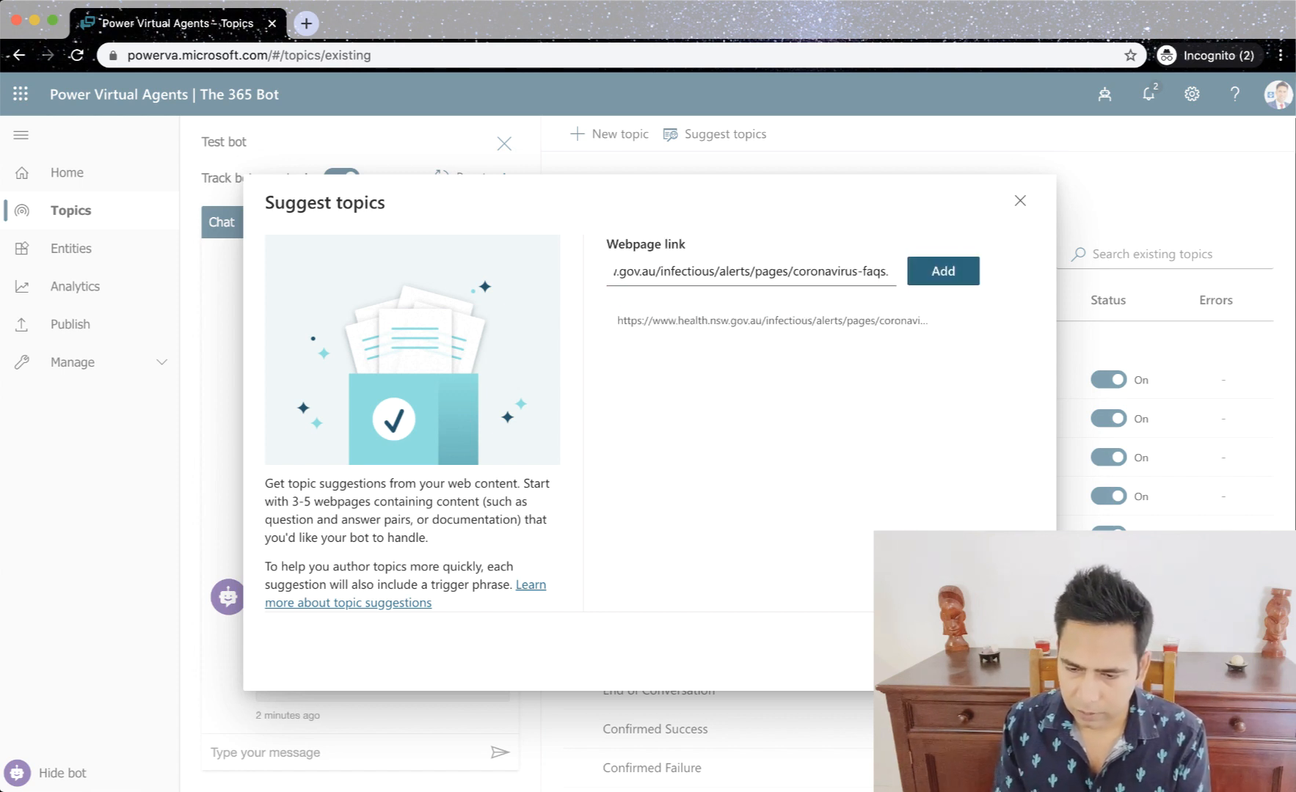
pyautogui.press('BackSpace')
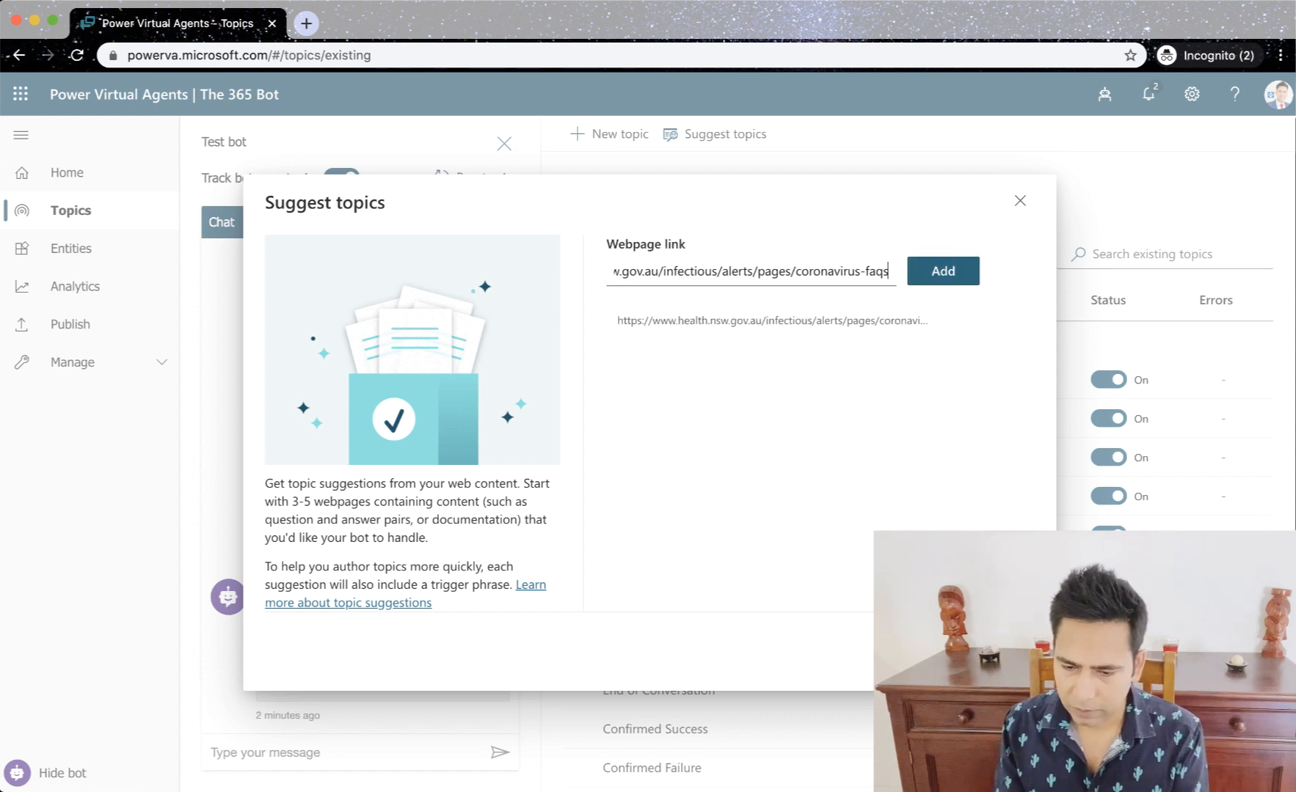
pyautogui.click(943, 271)
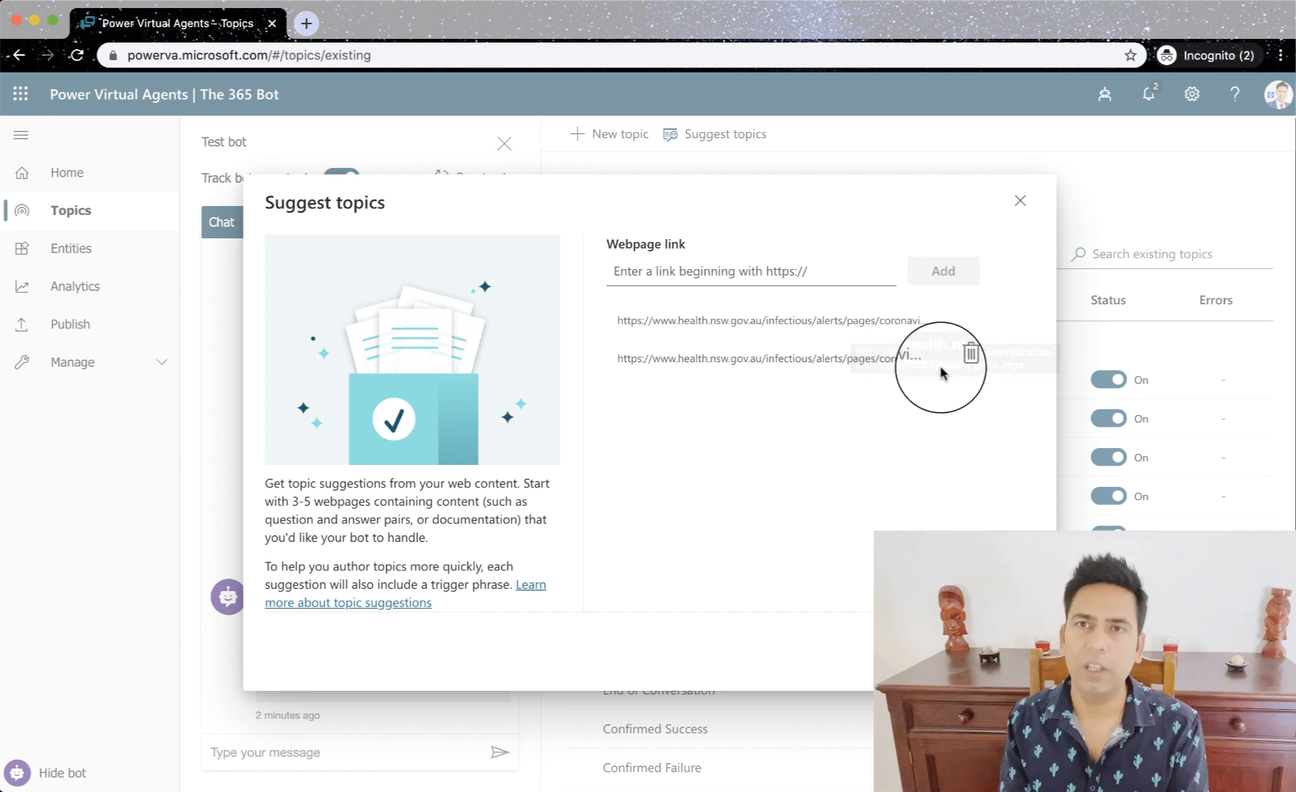
pyautogui.click(964, 355)
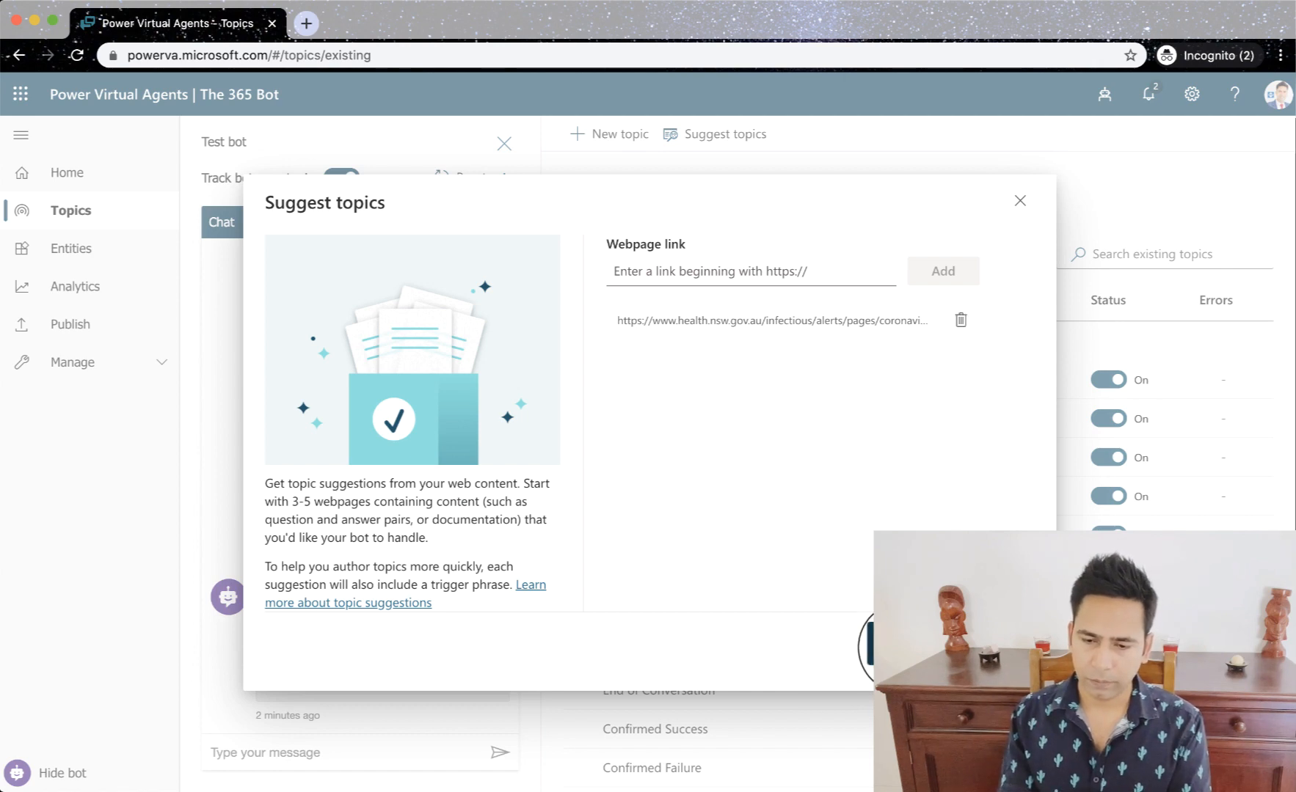
# - Start generating topic suggestions from the listed FAQ link and switch to the Episode 2 presentation in PowerPoint
pyautogui.click(903, 644)
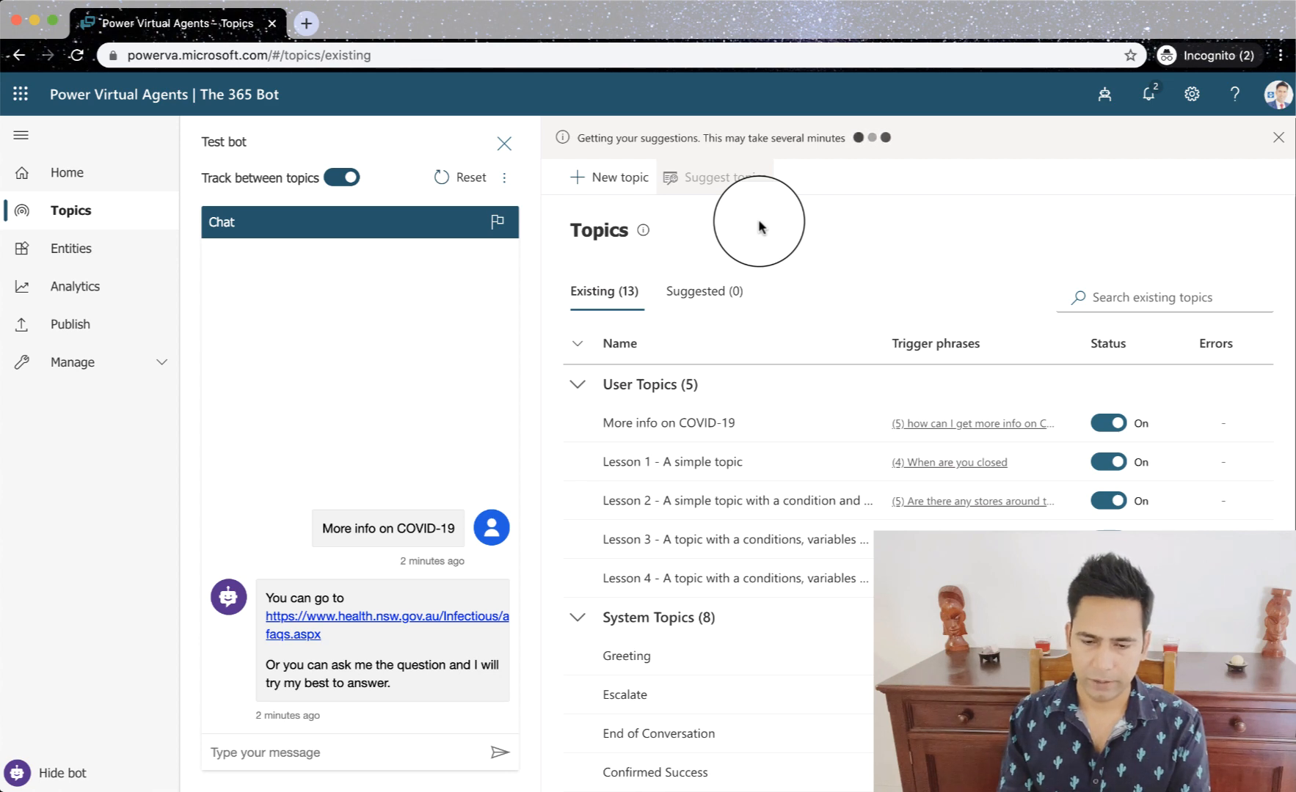
pyautogui.press('super+Tab')
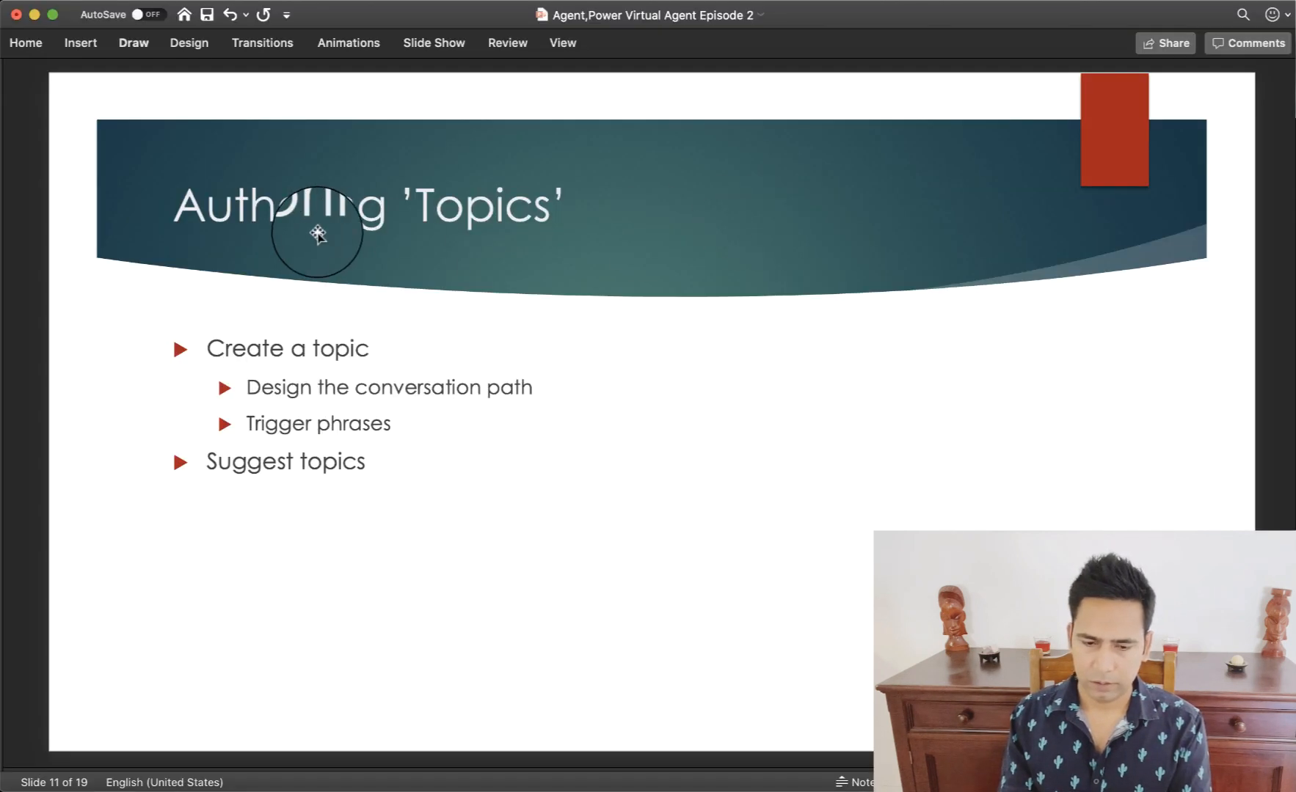
# - Look at the Nodes slide, switch back to Power Virtual Agents and open the "More info on COVID-19" topic in the authoring canvas
pyautogui.scroll(-3, 455, 439)
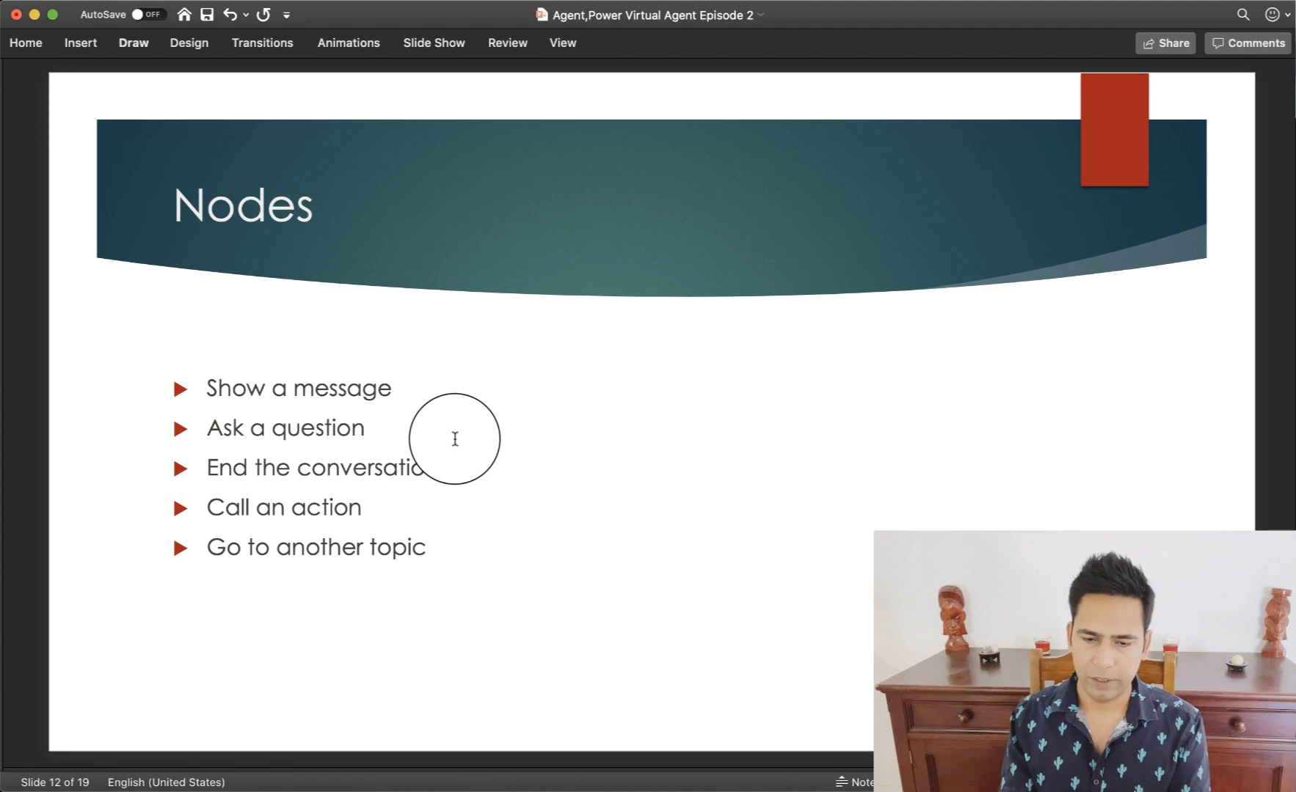
pyautogui.scroll(2, 455, 438)
pyautogui.press('super+Tab')
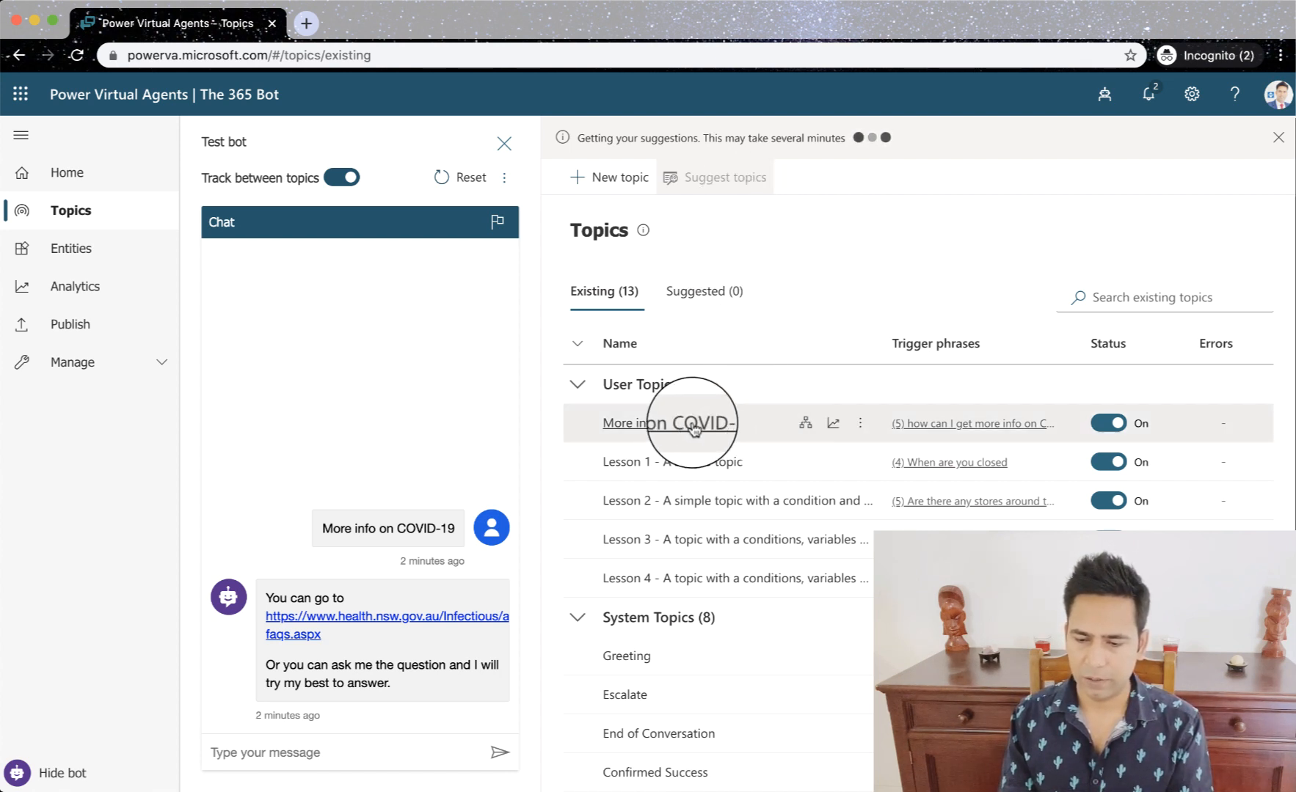
pyautogui.click(805, 432)
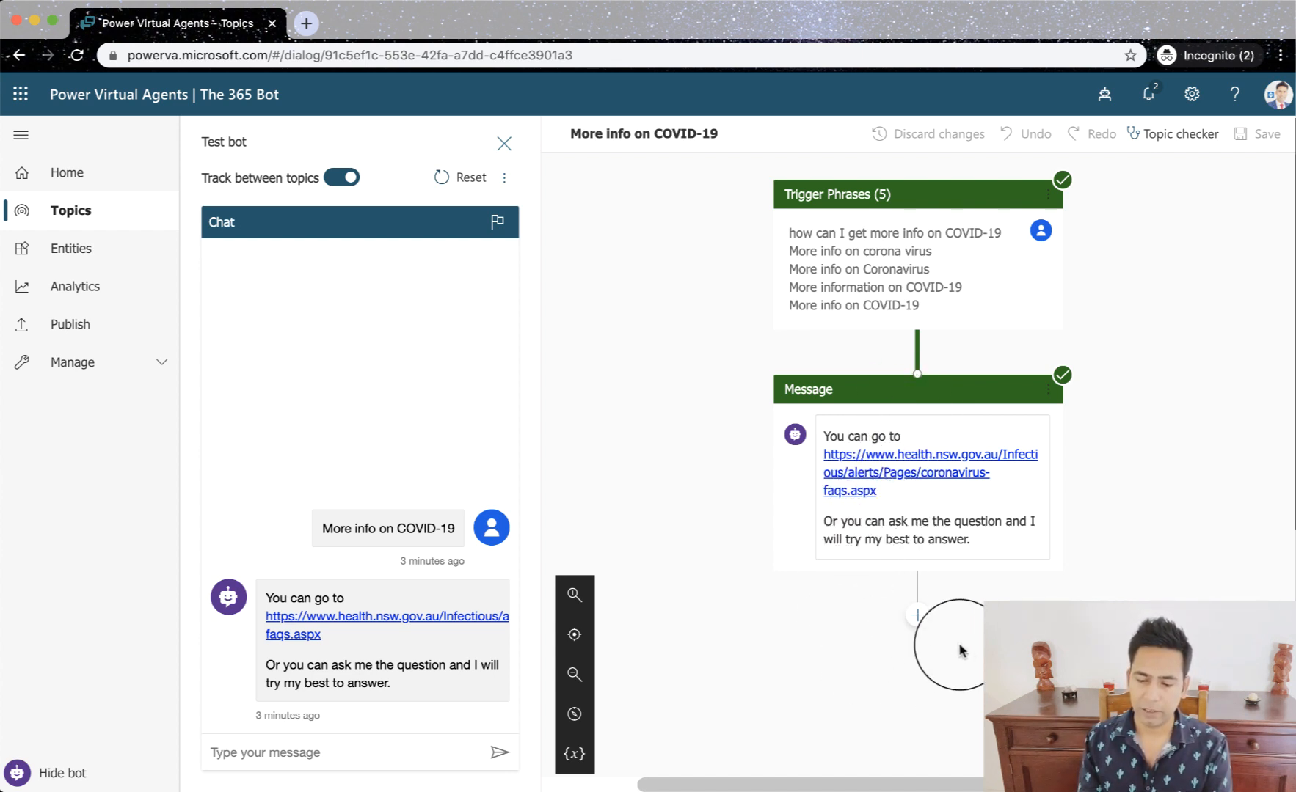
# - Dismiss the desktop notifications and add an "Ask a question" node beneath the FAQ link message
pyautogui.click(917, 615)
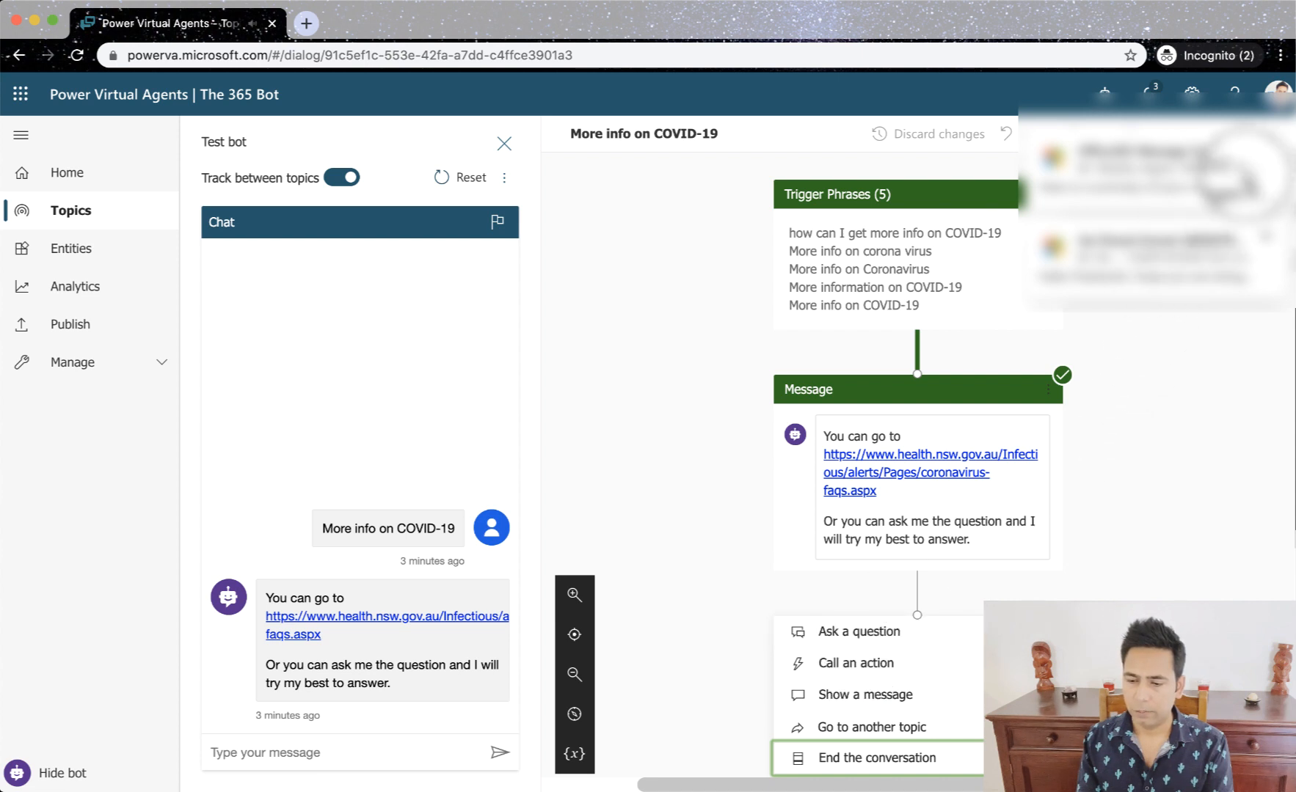
pyautogui.click(1266, 146)
pyautogui.click(1266, 151)
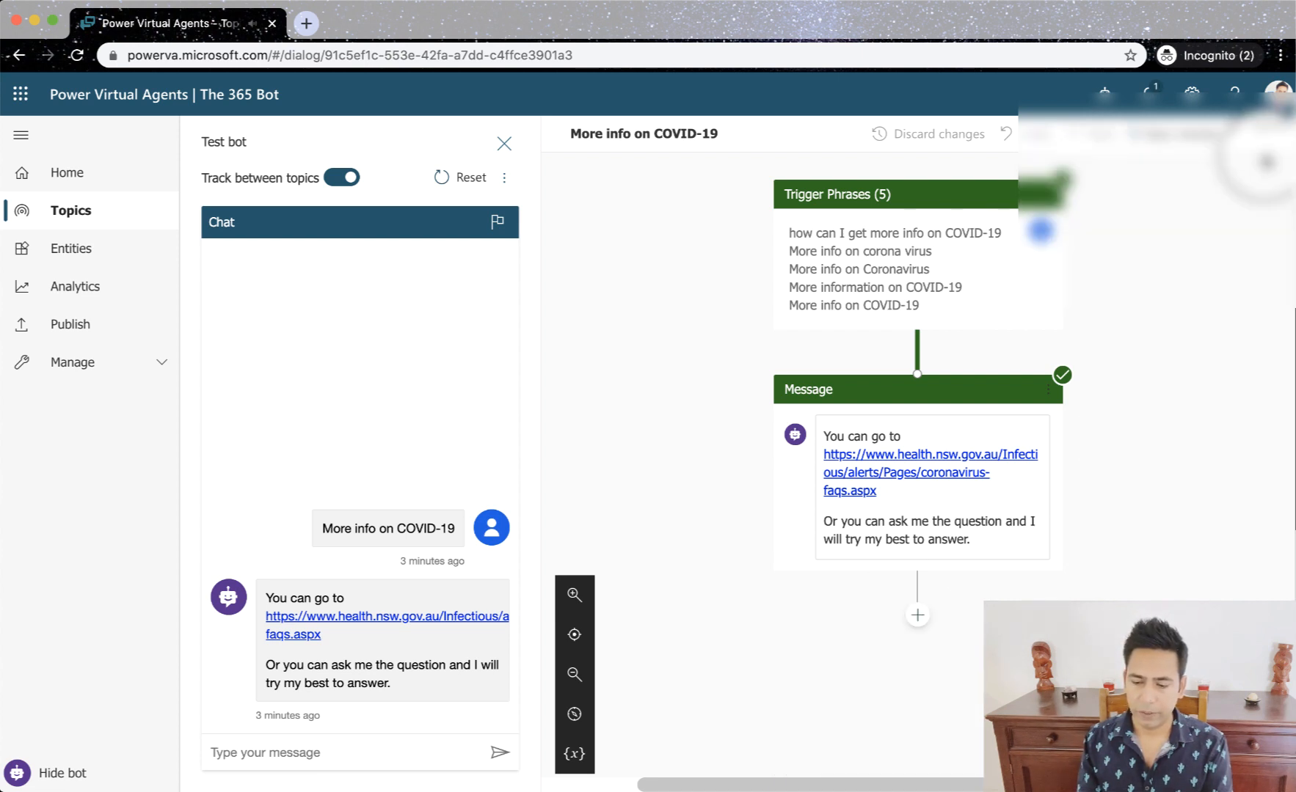
pyautogui.click(917, 615)
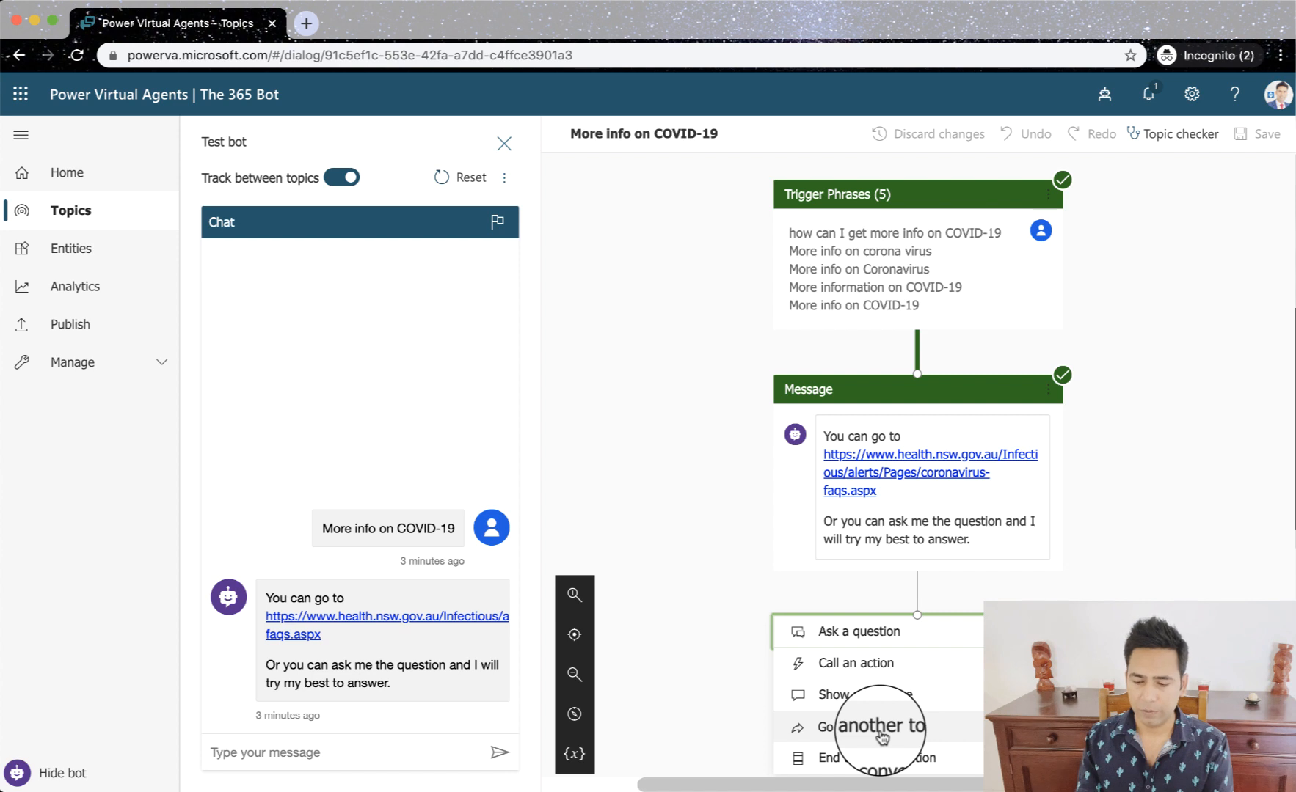
pyautogui.scroll(-1, 851, 769)
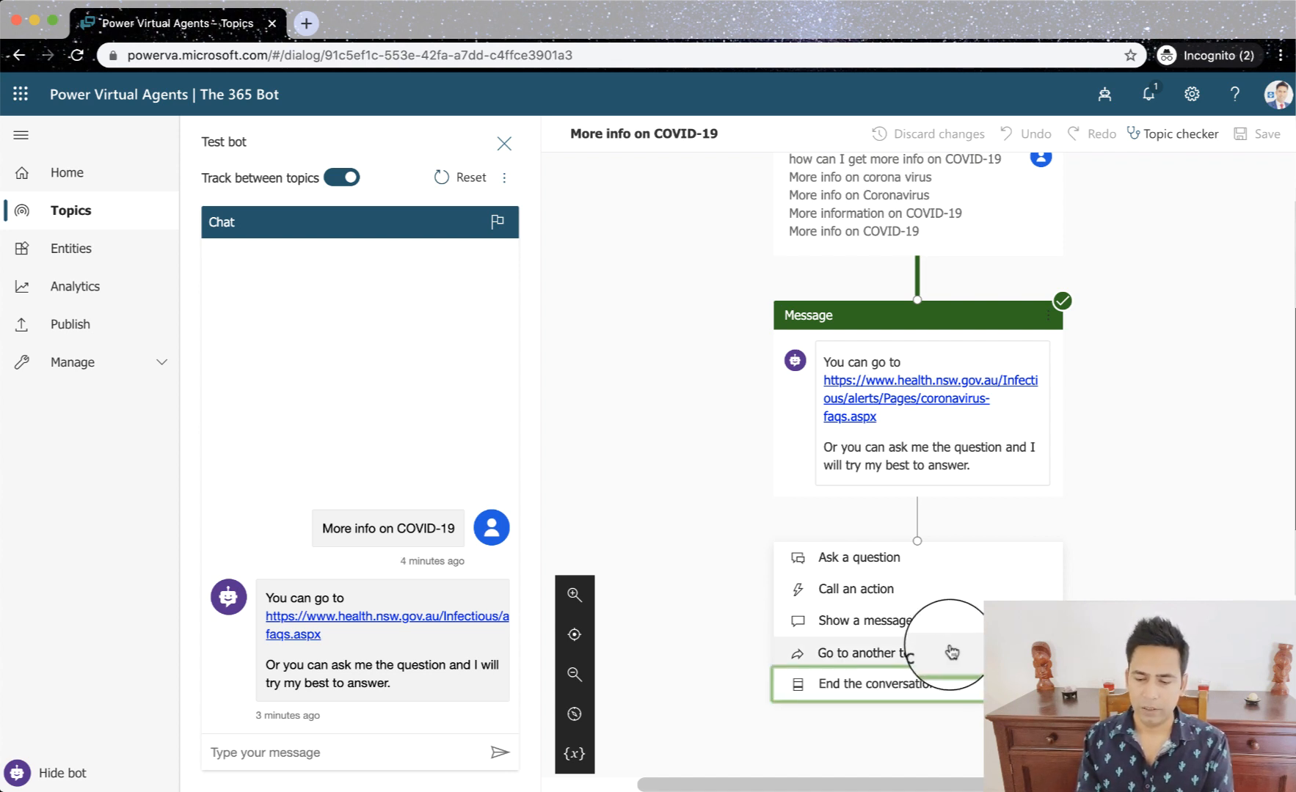
pyautogui.click(845, 564)
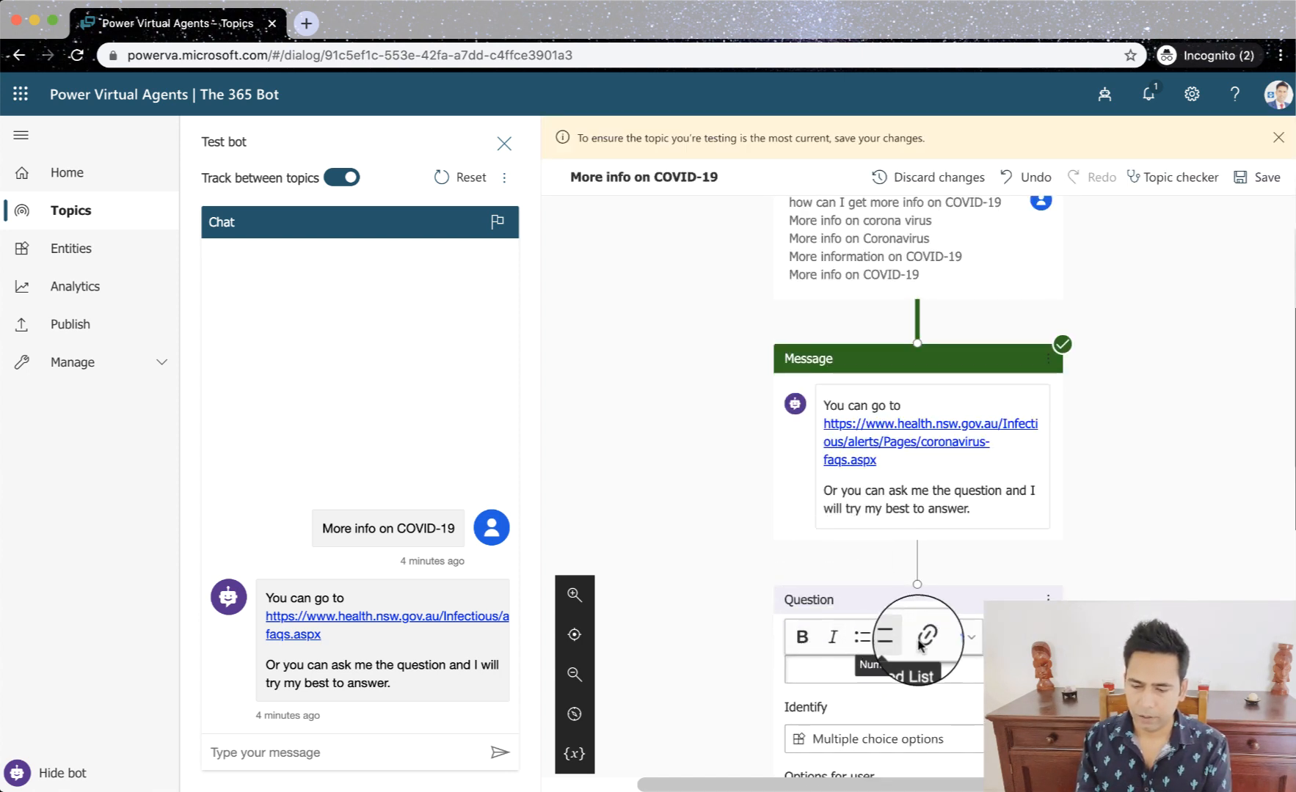
# - Enter "What's your question on COVID-19" as the text of the new question node
pyautogui.scroll(-2, 908, 646)
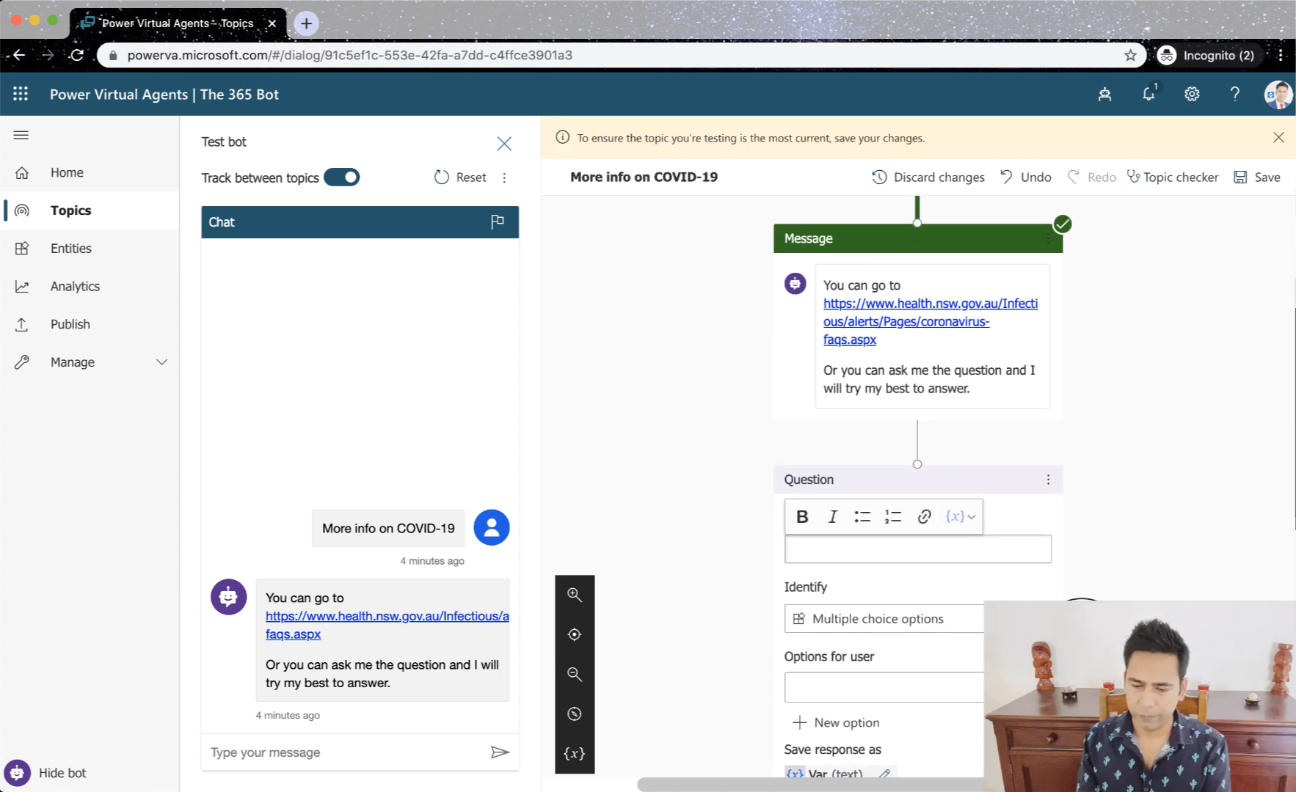
pyautogui.click(824, 553)
pyautogui.write("What's your question on")
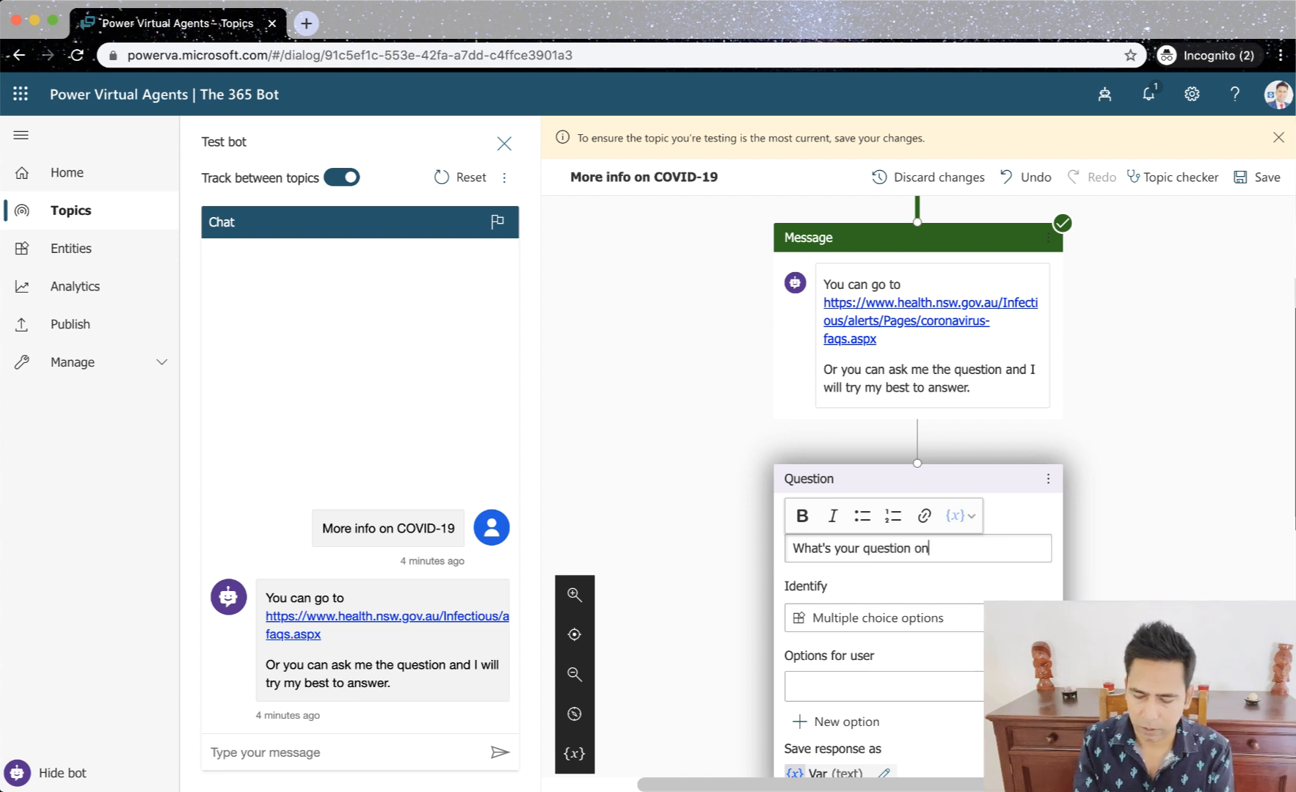
pyautogui.write('COVID-19')
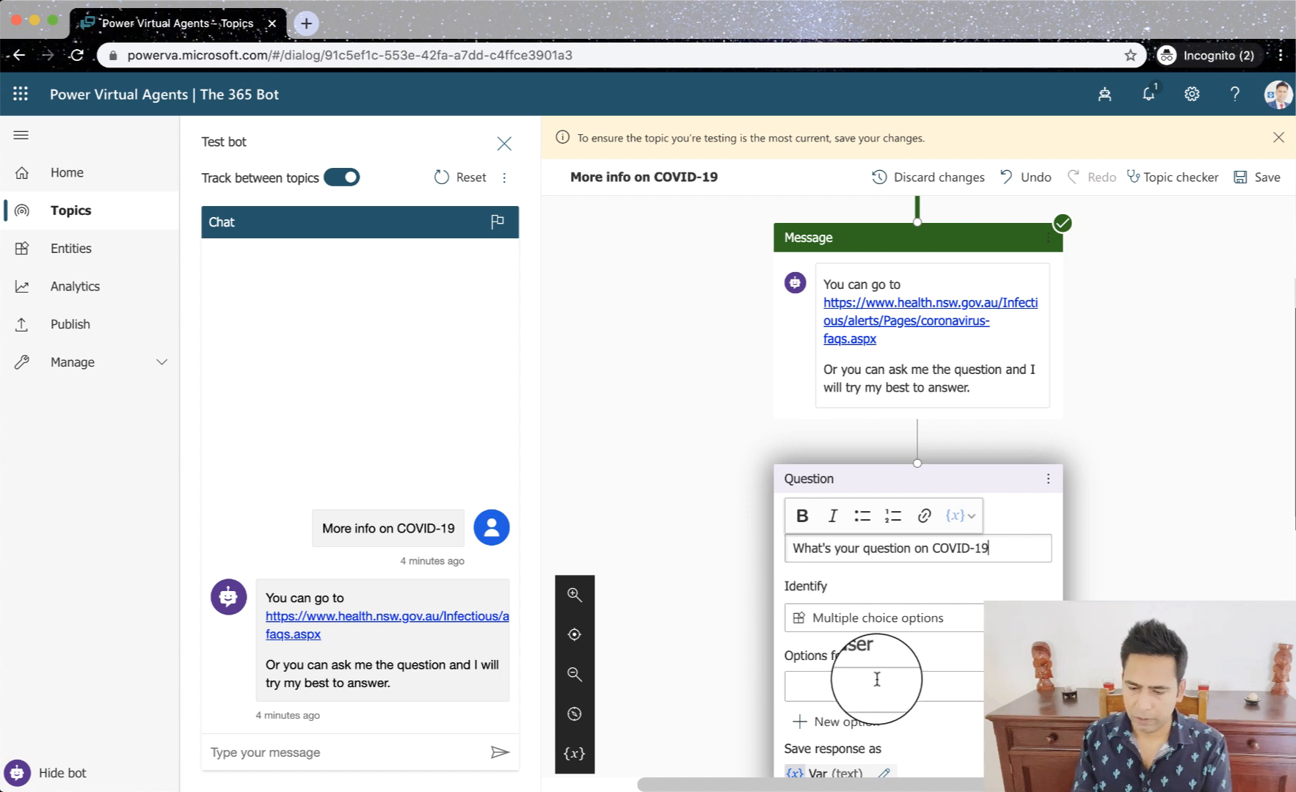
# - Set the question to identify the "User's entire response" and add a question mark at the end of its text
pyautogui.scroll(-1, 877, 680)
pyautogui.click(932, 585)
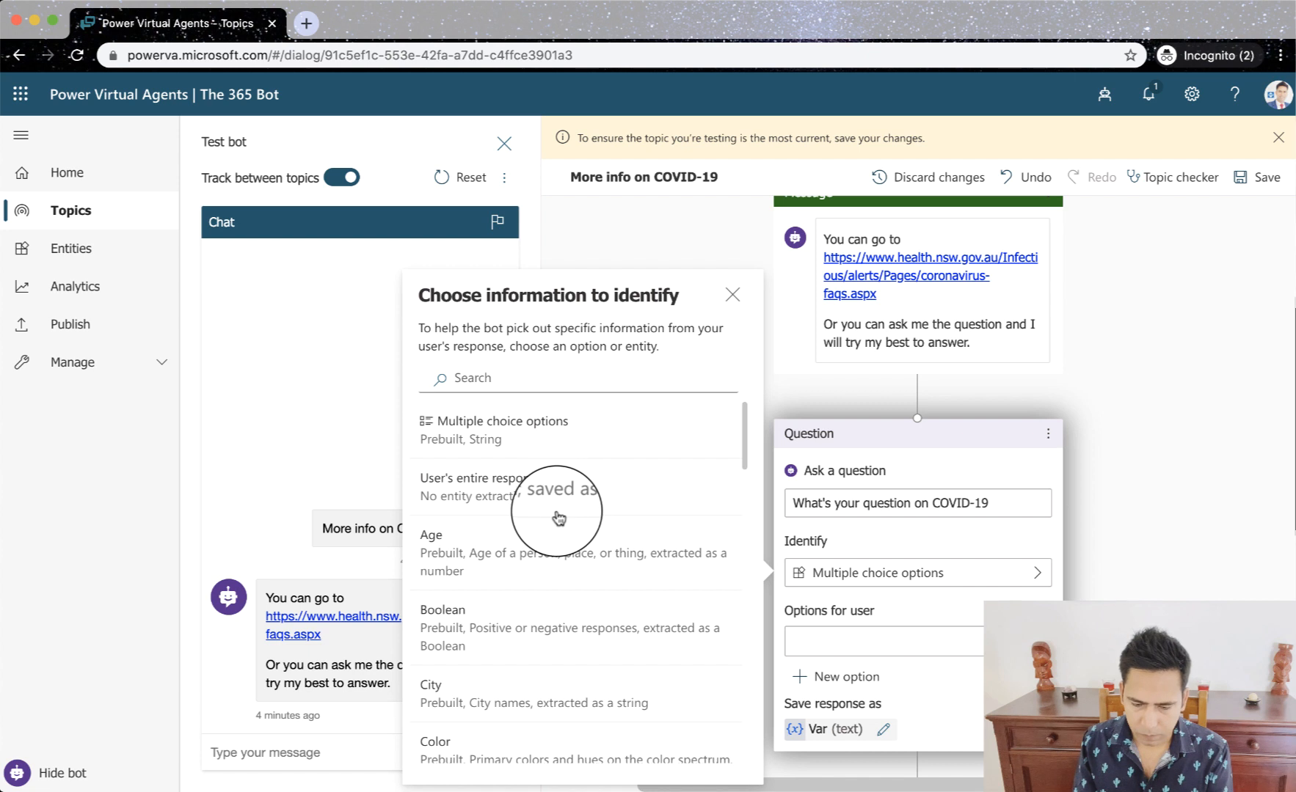
pyautogui.scroll(-1, 559, 518)
pyautogui.scroll(-1, 559, 517)
pyautogui.scroll(-1, 559, 517)
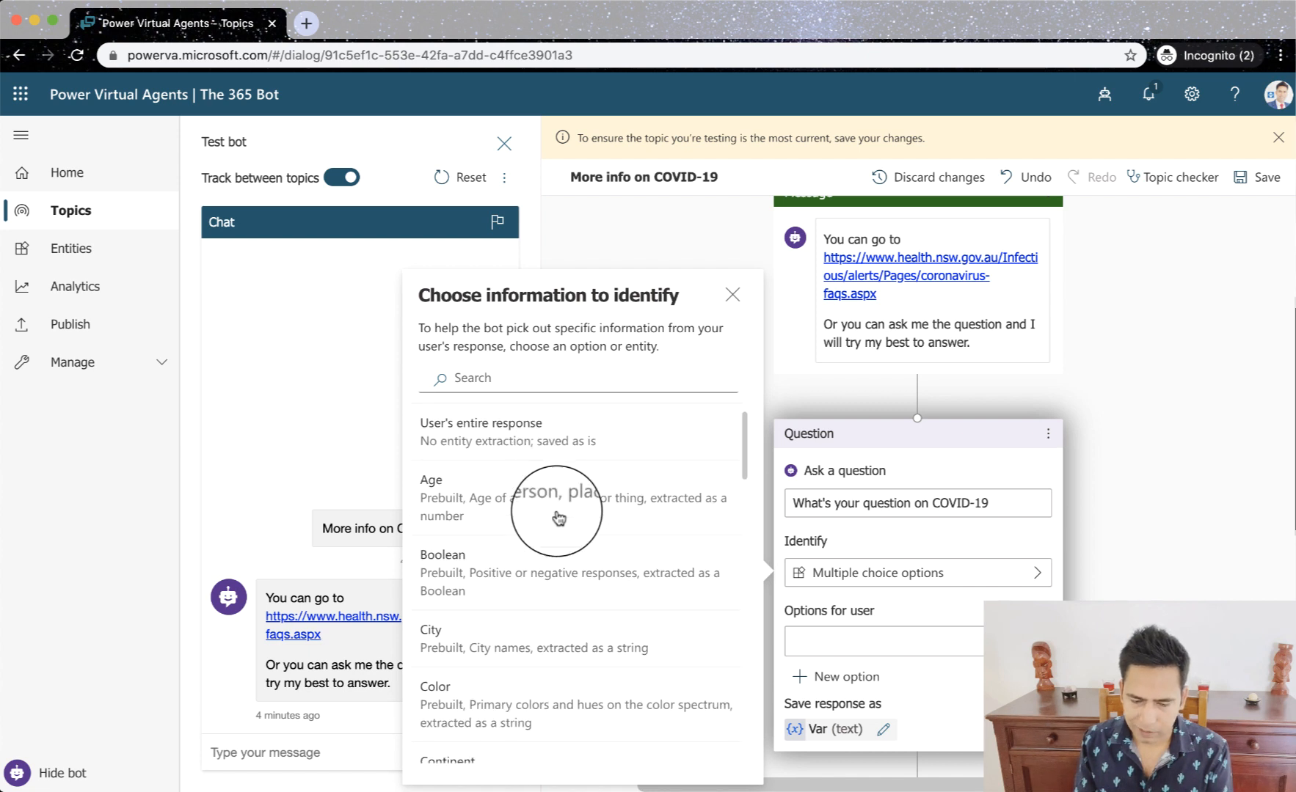
pyautogui.scroll(-4, 559, 517)
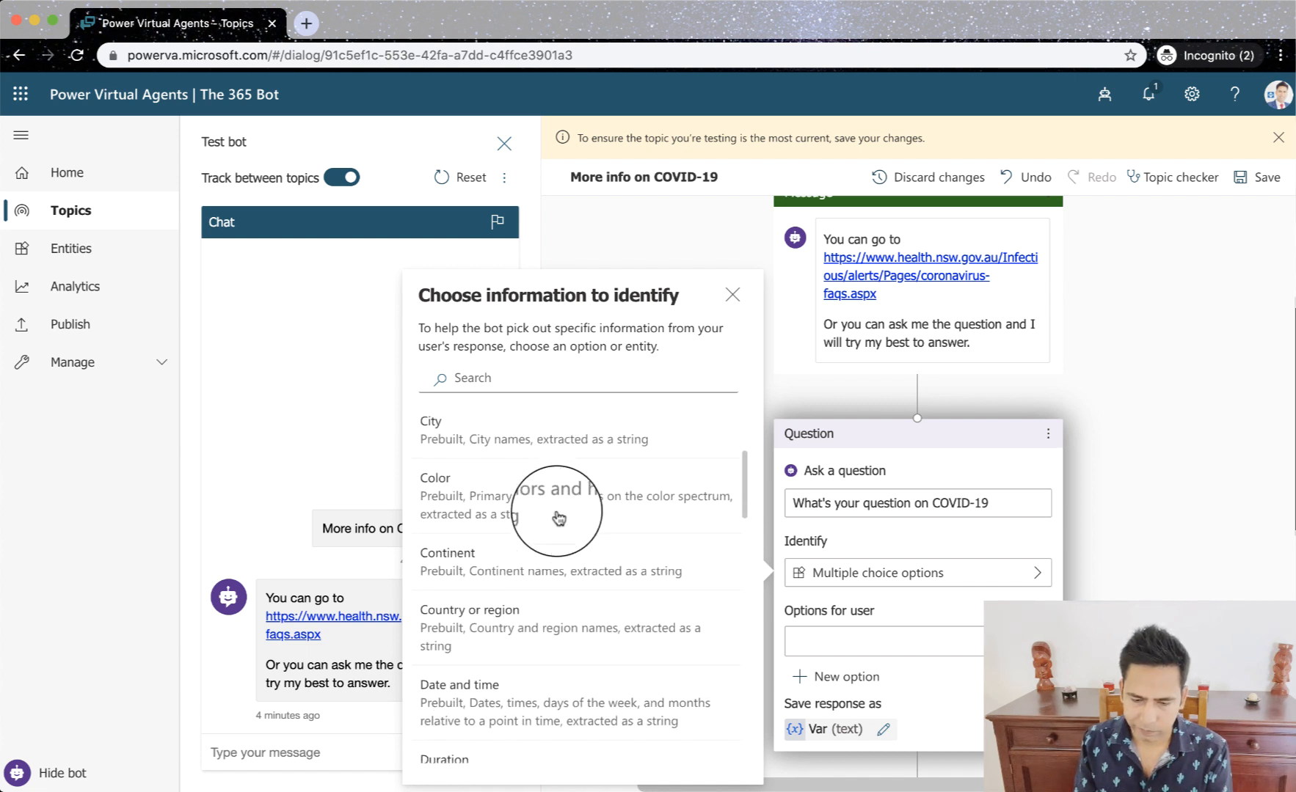
pyautogui.scroll(5, 543, 516)
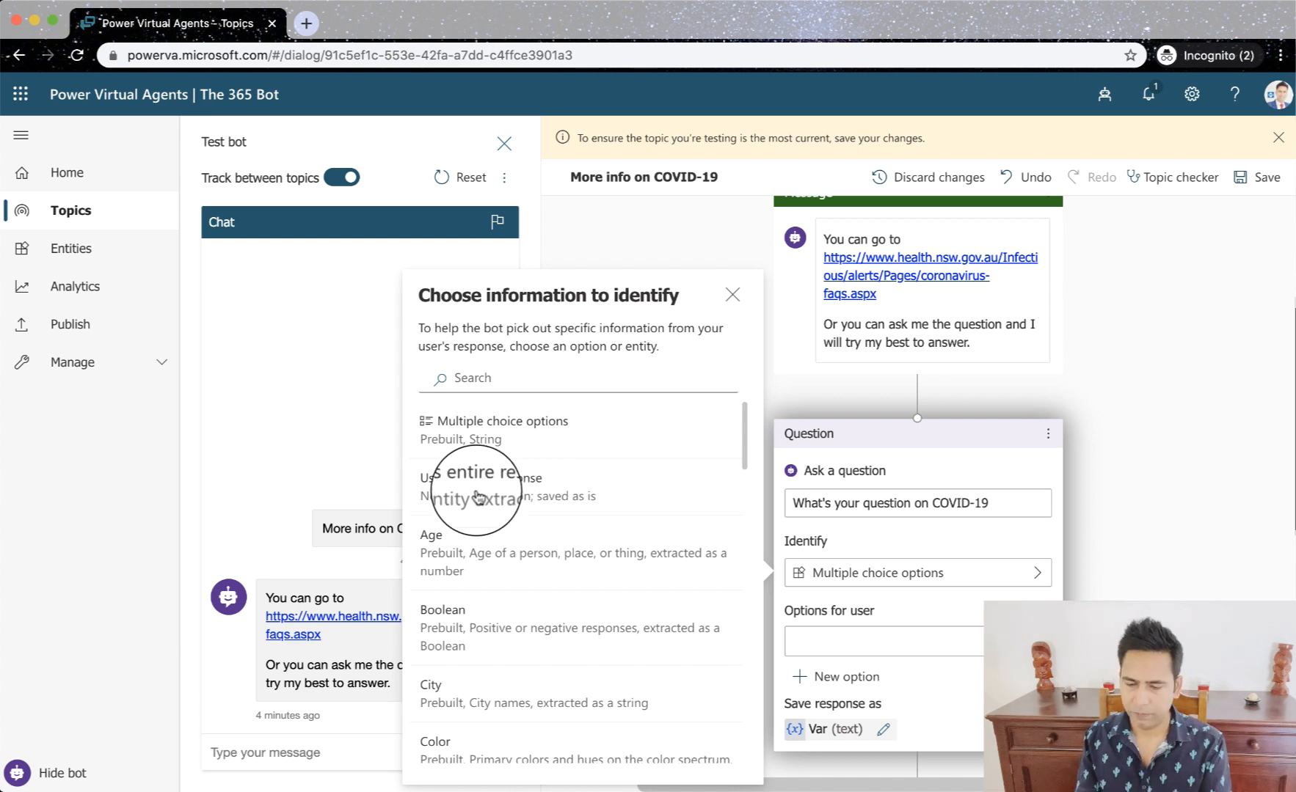
pyautogui.click(476, 498)
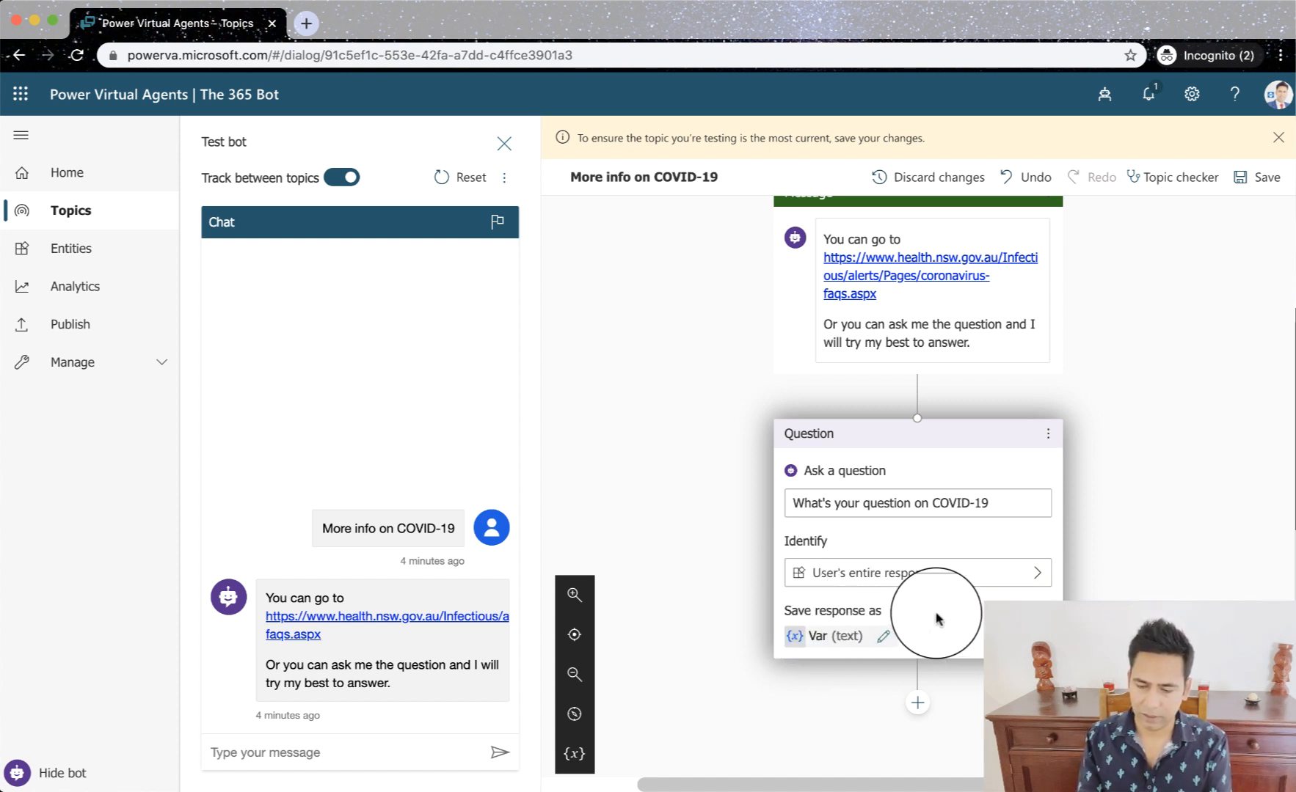
pyautogui.click(1011, 502)
pyautogui.write('?')
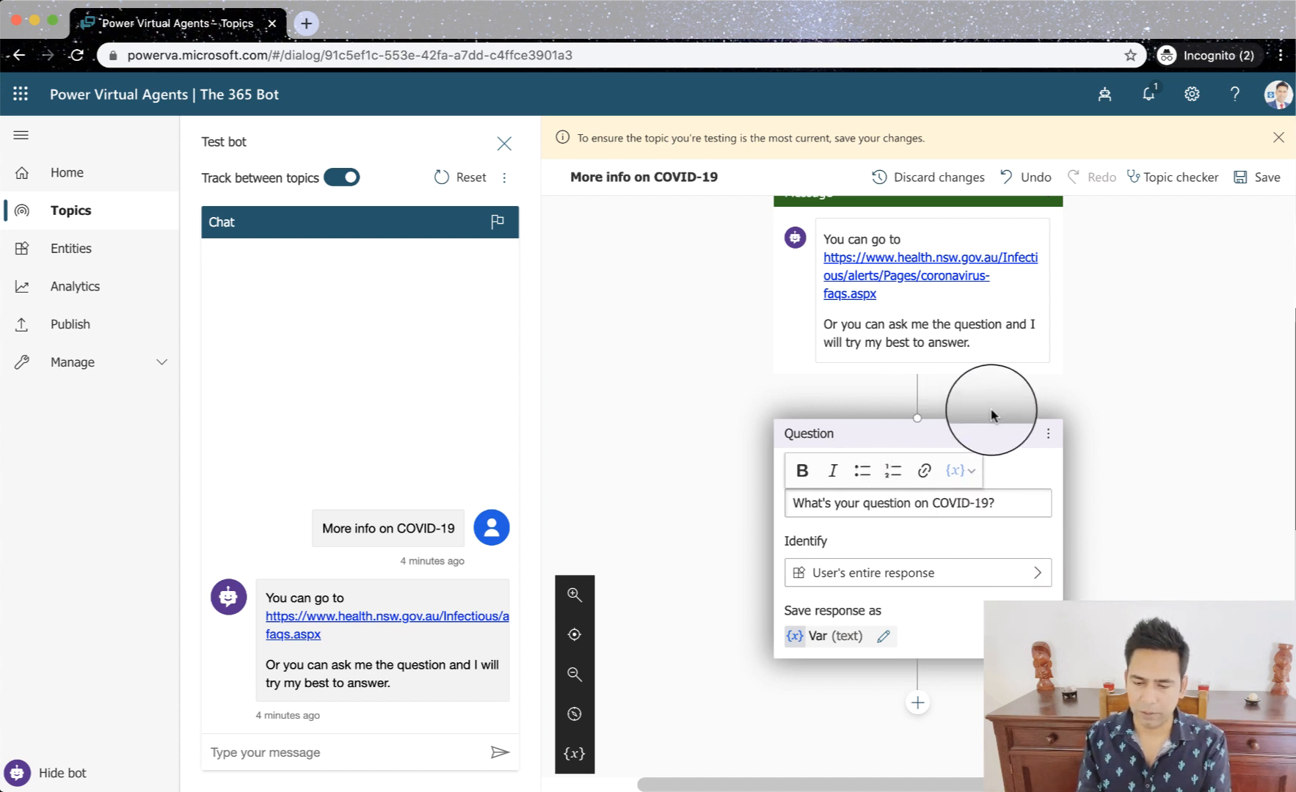
# - Add an "End the conversation" node after the COVID-19 question
pyautogui.click(917, 396)
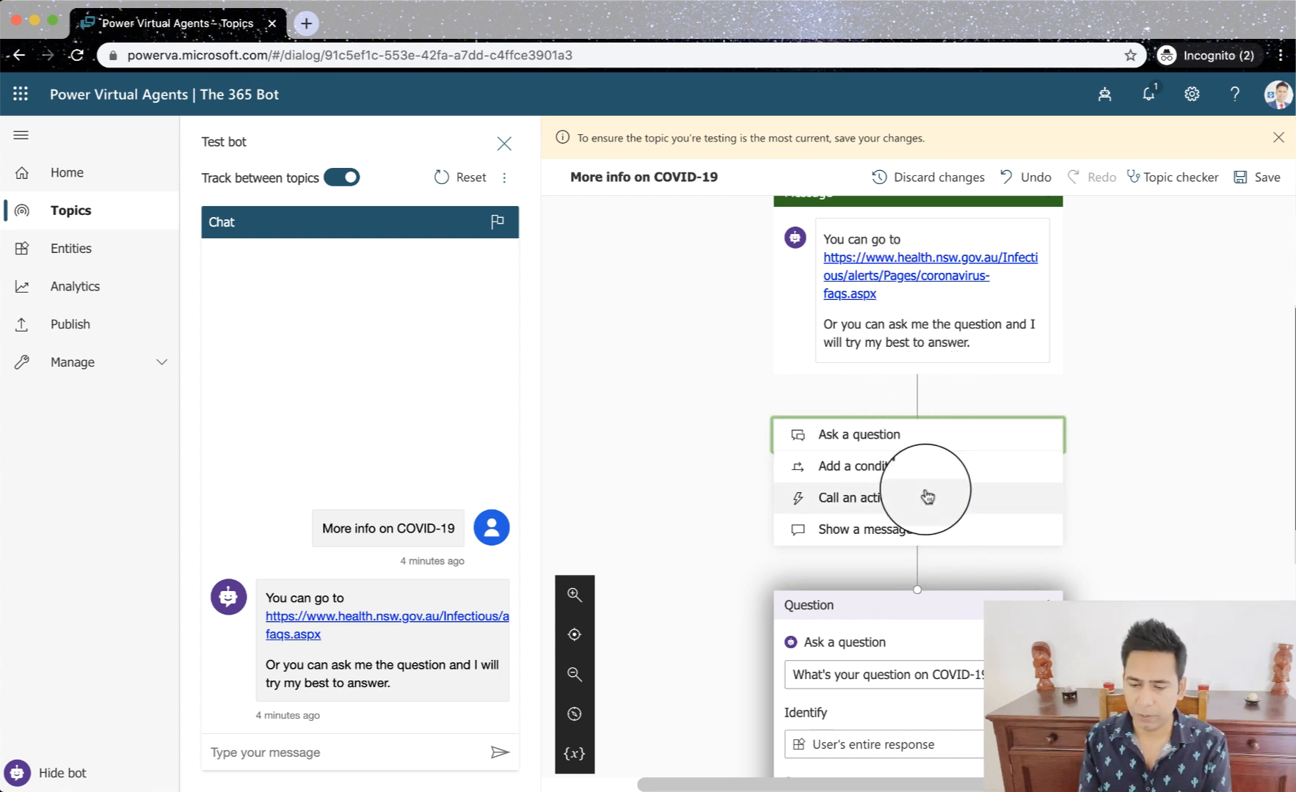
pyautogui.scroll(-2, 926, 493)
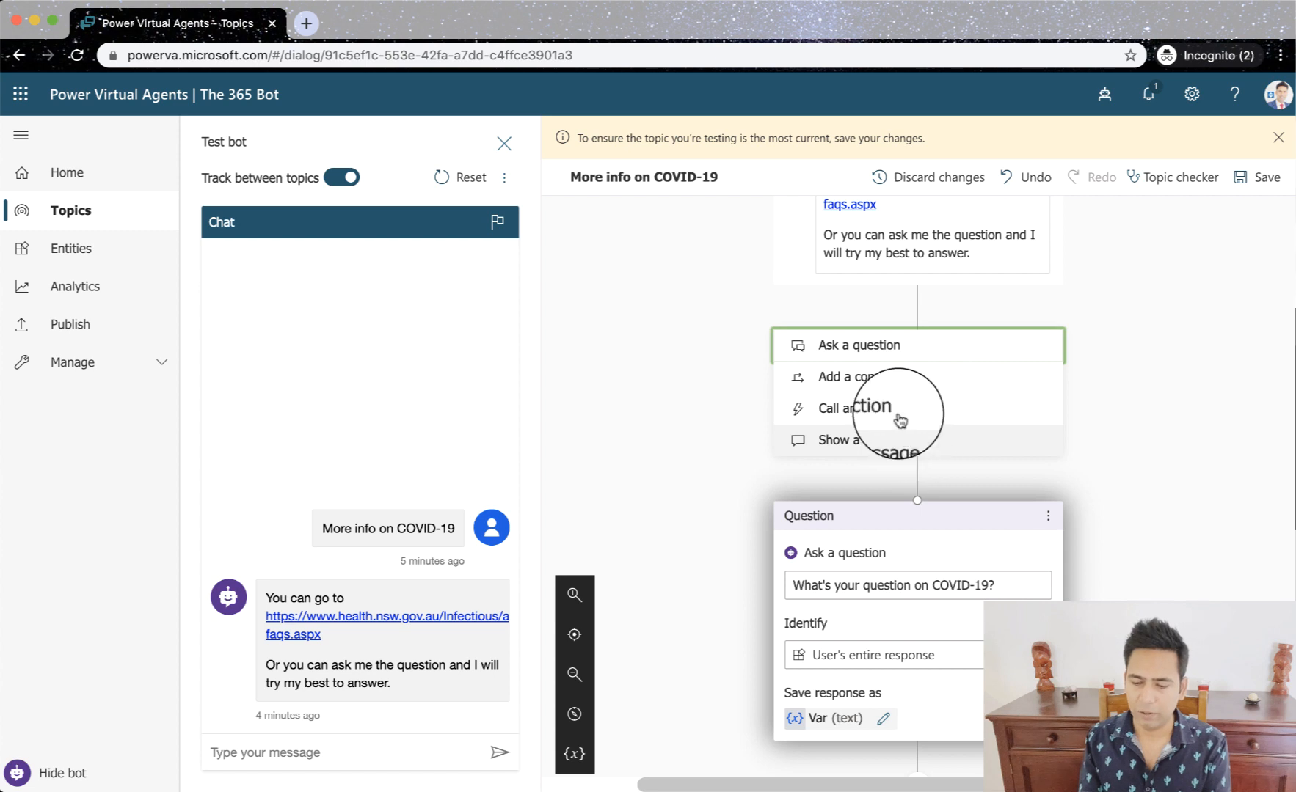
pyautogui.scroll(-3, 930, 675)
pyautogui.click(917, 632)
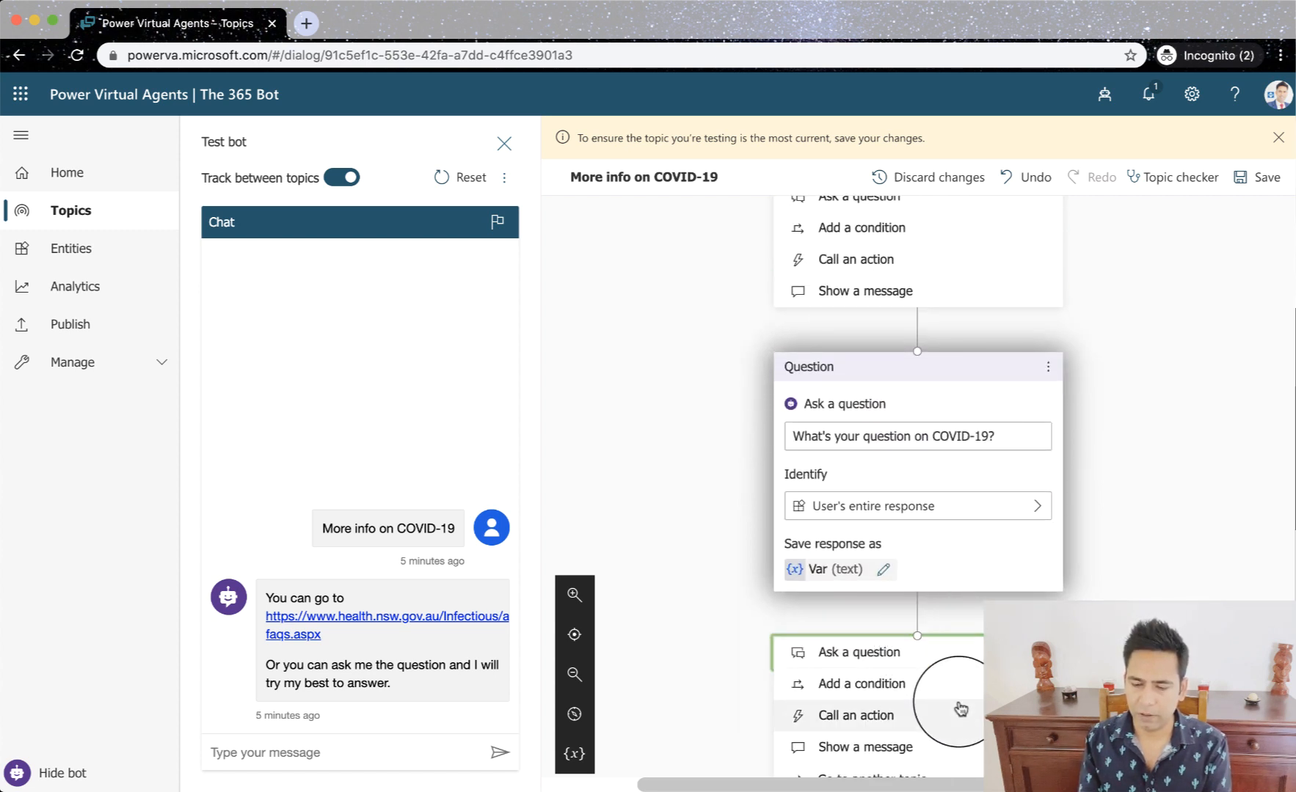
pyautogui.scroll(-3, 961, 708)
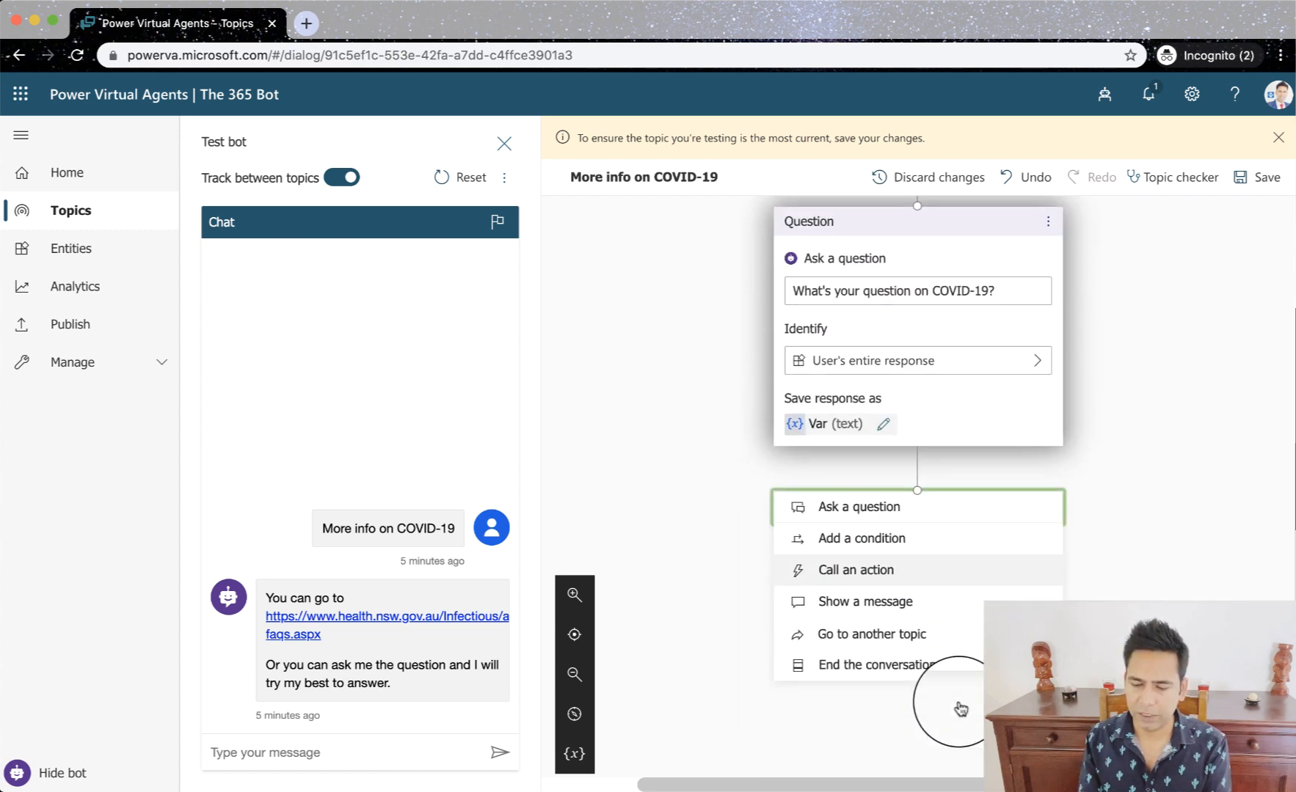
pyautogui.click(938, 660)
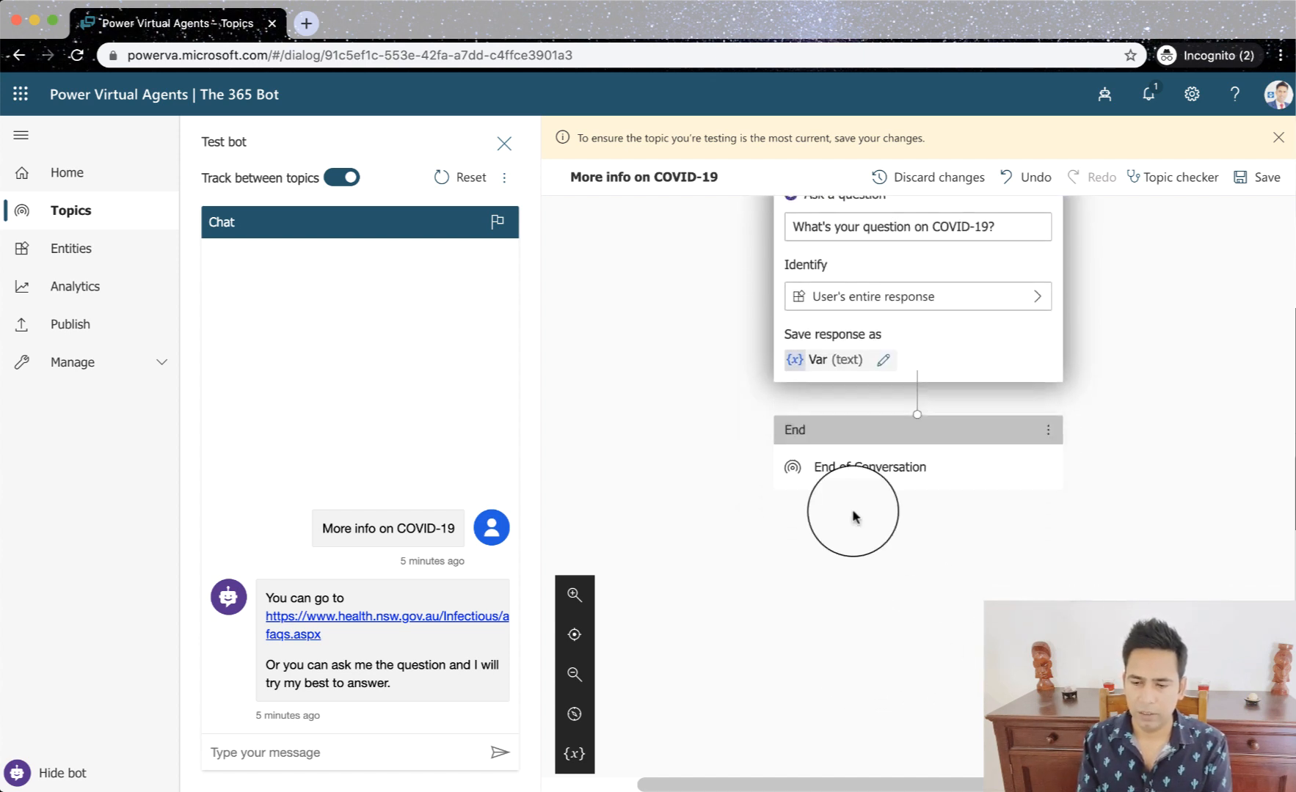
# - Review the conversation path, reset the test bot chat and save the topic
pyautogui.scroll(5, 927, 585)
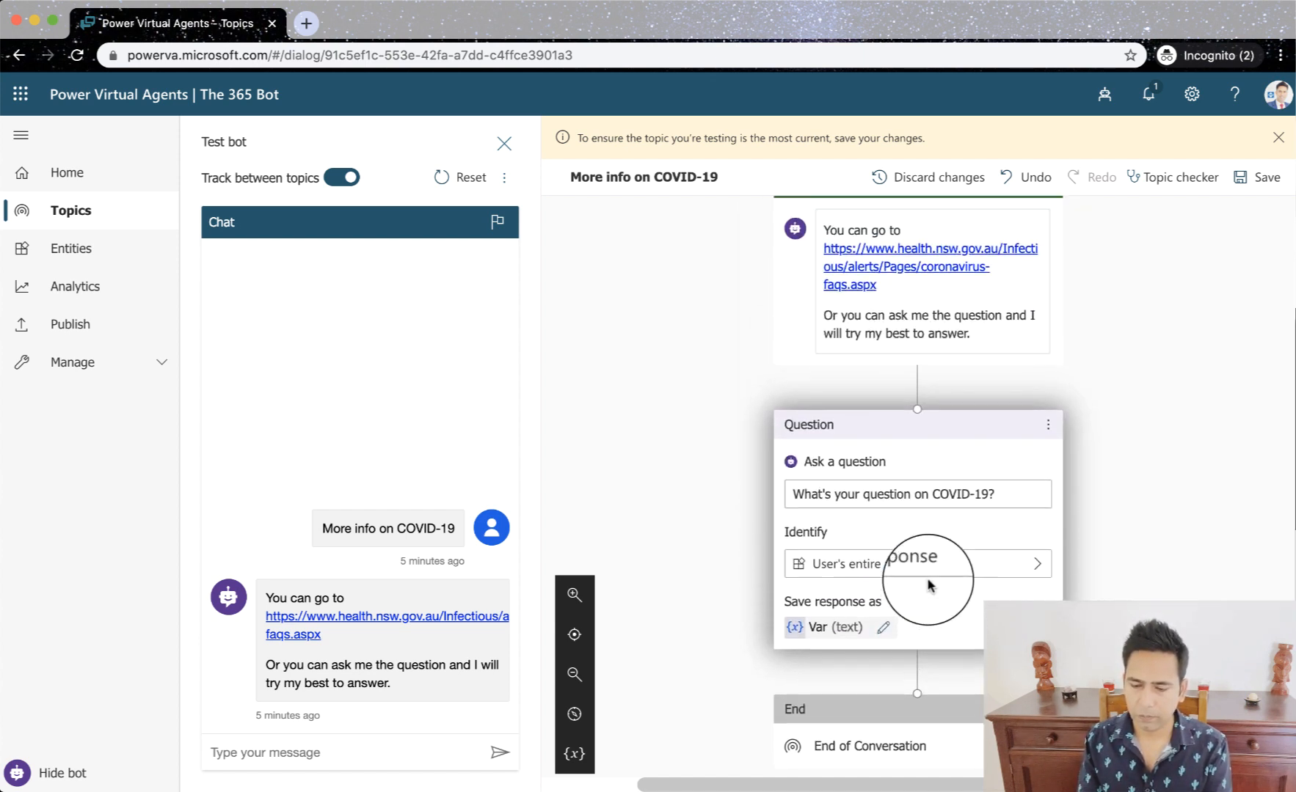
pyautogui.scroll(5, 928, 585)
pyautogui.scroll(-5, 928, 582)
pyautogui.scroll(-1, 928, 581)
pyautogui.scroll(-1, 1042, 627)
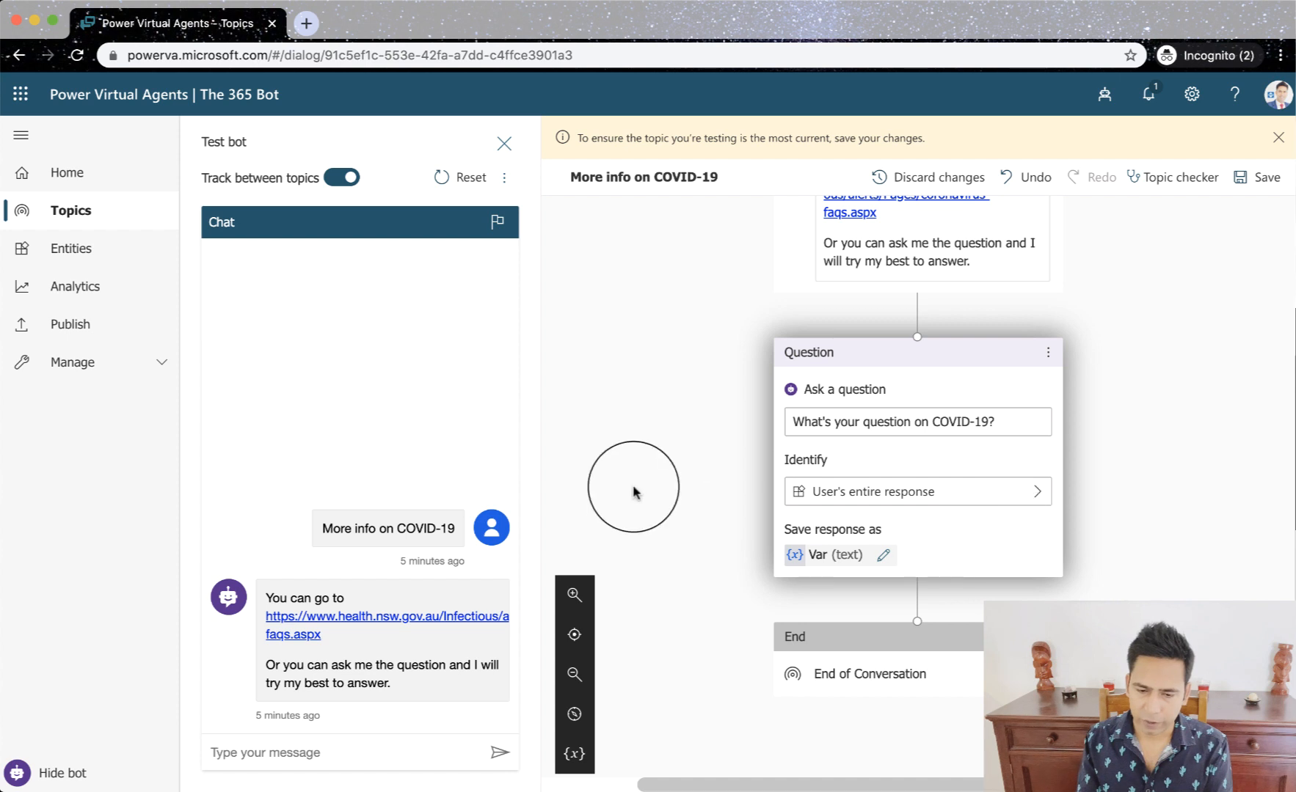
pyautogui.click(444, 177)
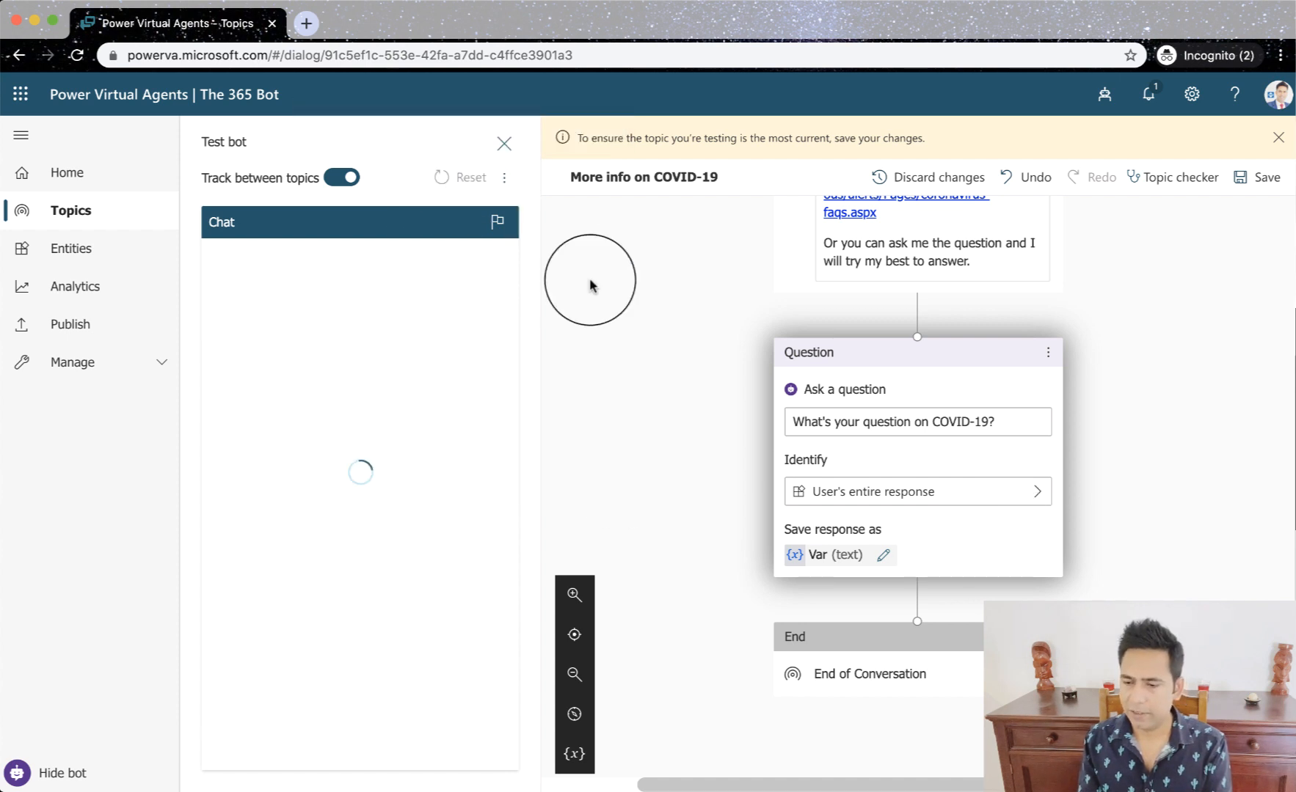
pyautogui.click(1251, 182)
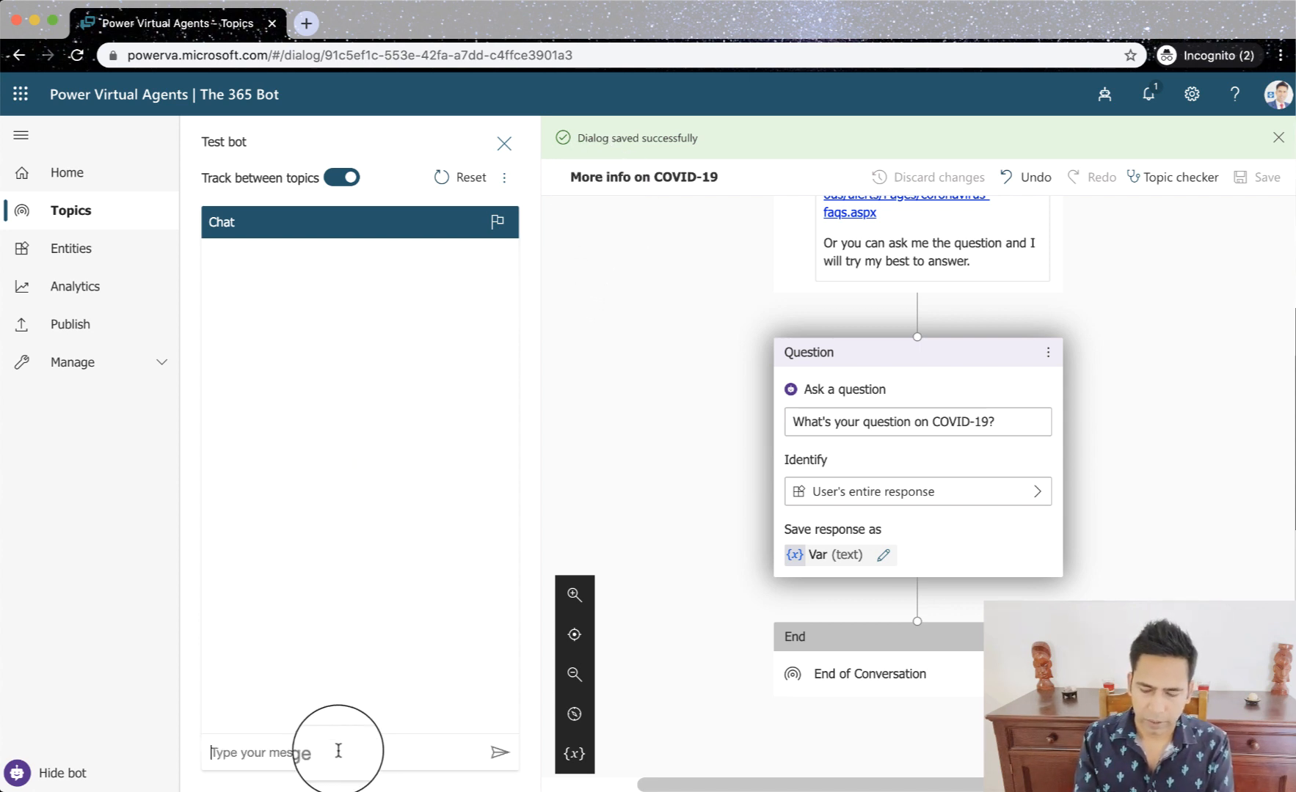
# - Test the topic by sending "More info on COVID-19" and answering the question with "Nothing, I ll check the website, Thanks"
pyautogui.write('More info on COVID-19')
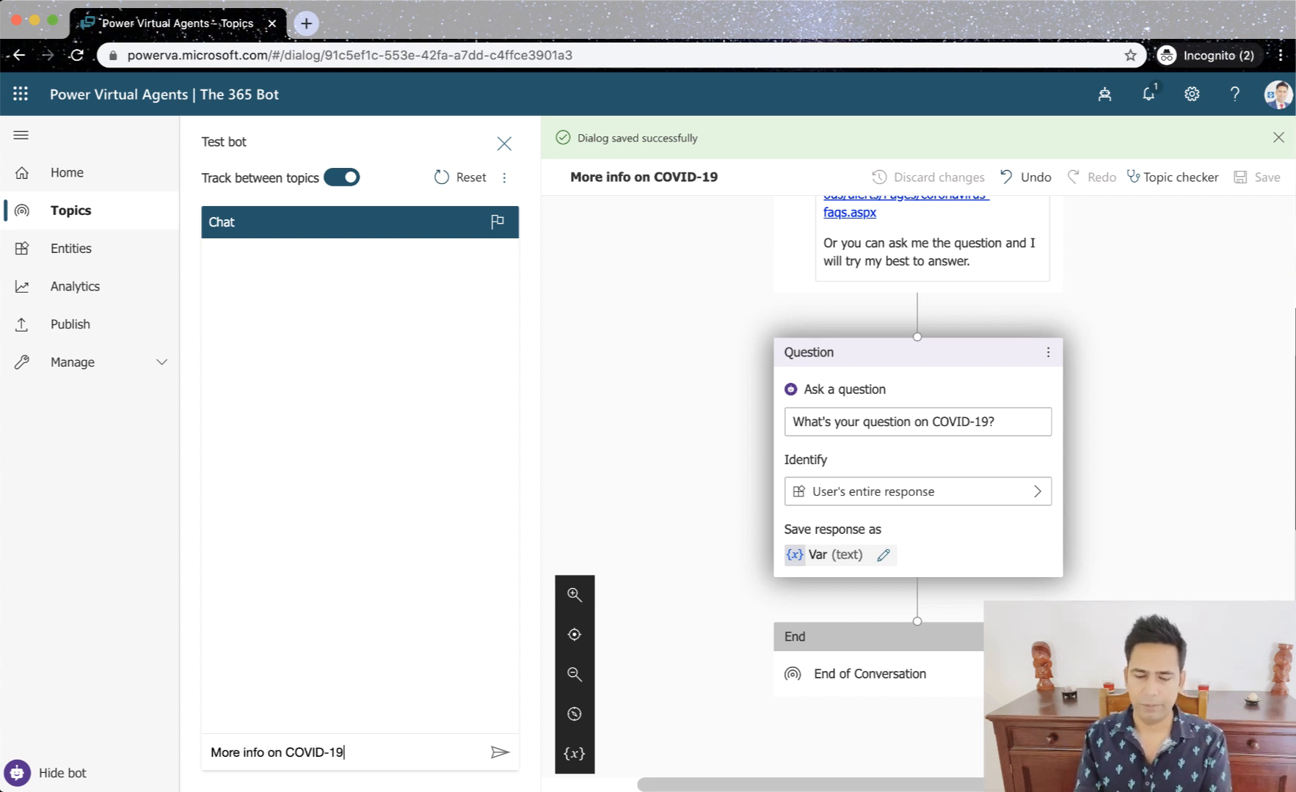
pyautogui.press('Return')
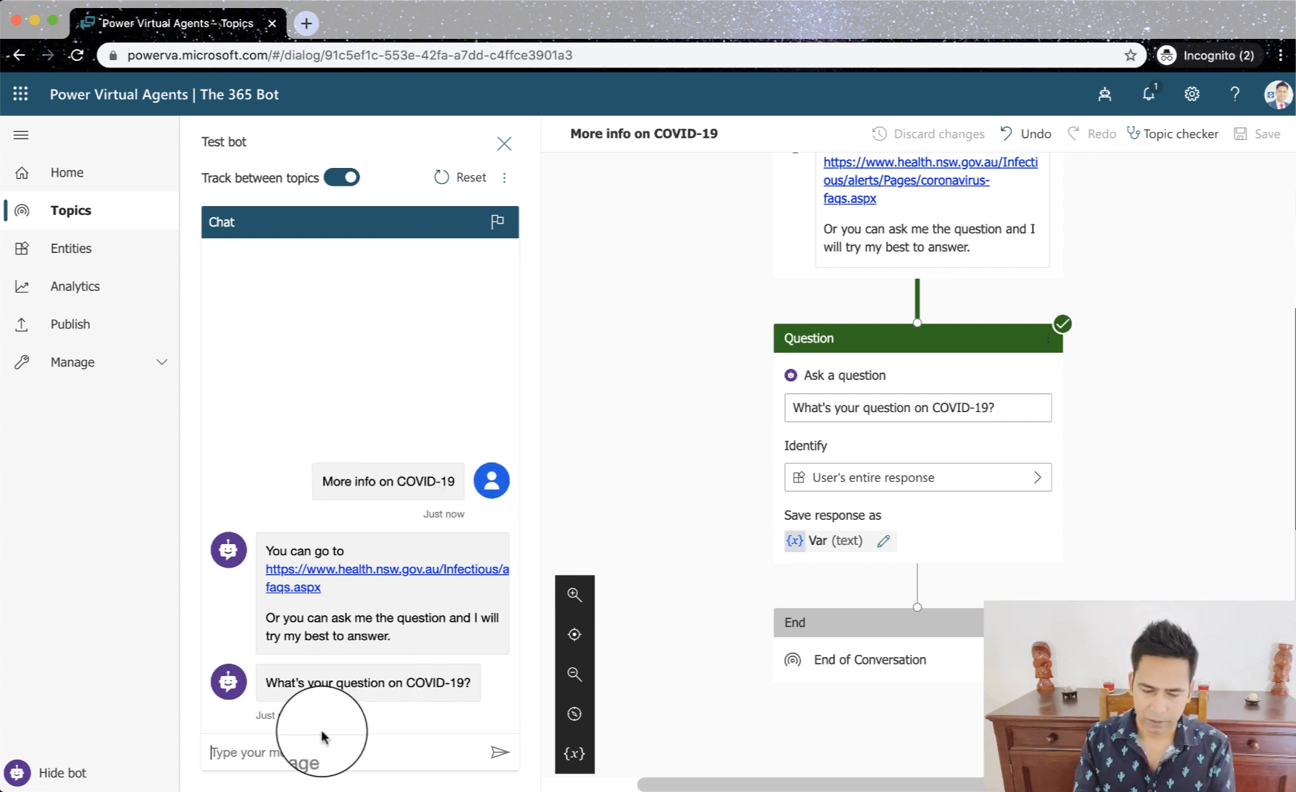
pyautogui.click(293, 749)
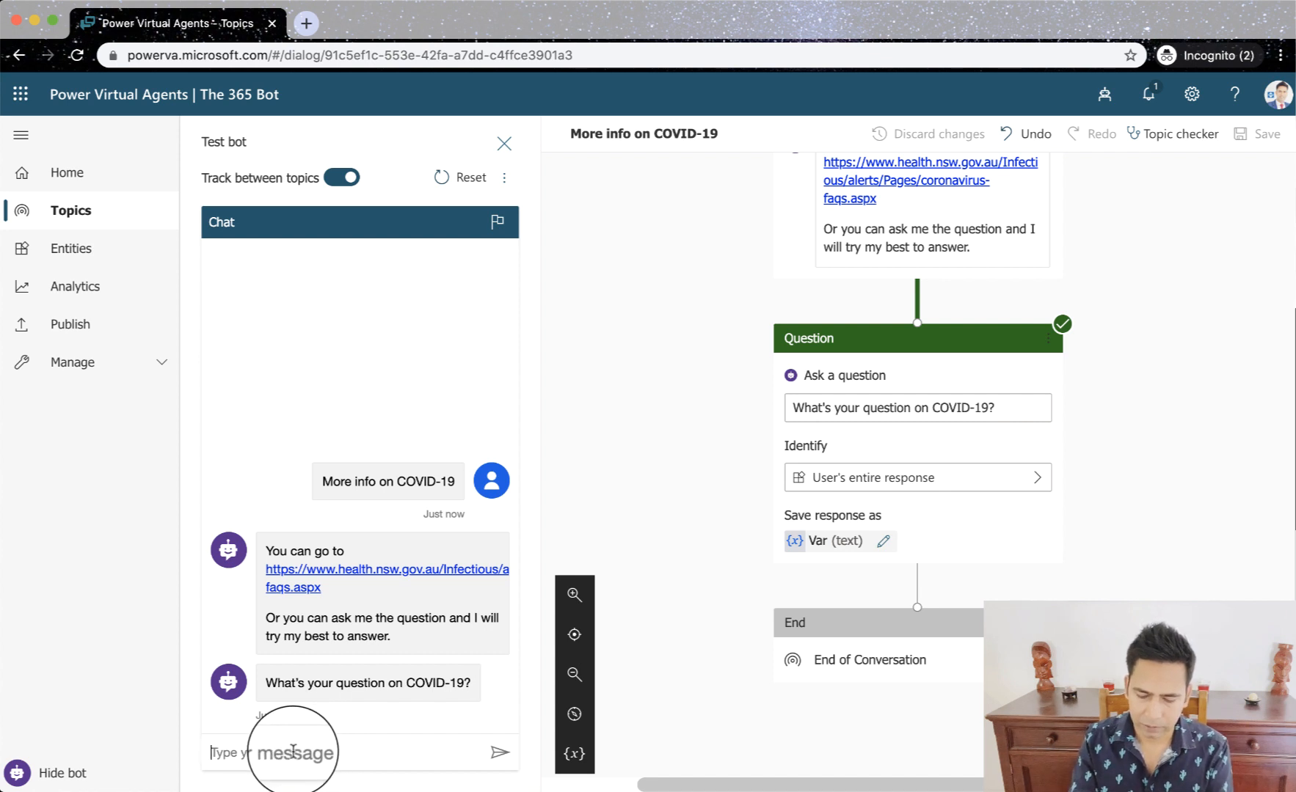
pyautogui.write('N')
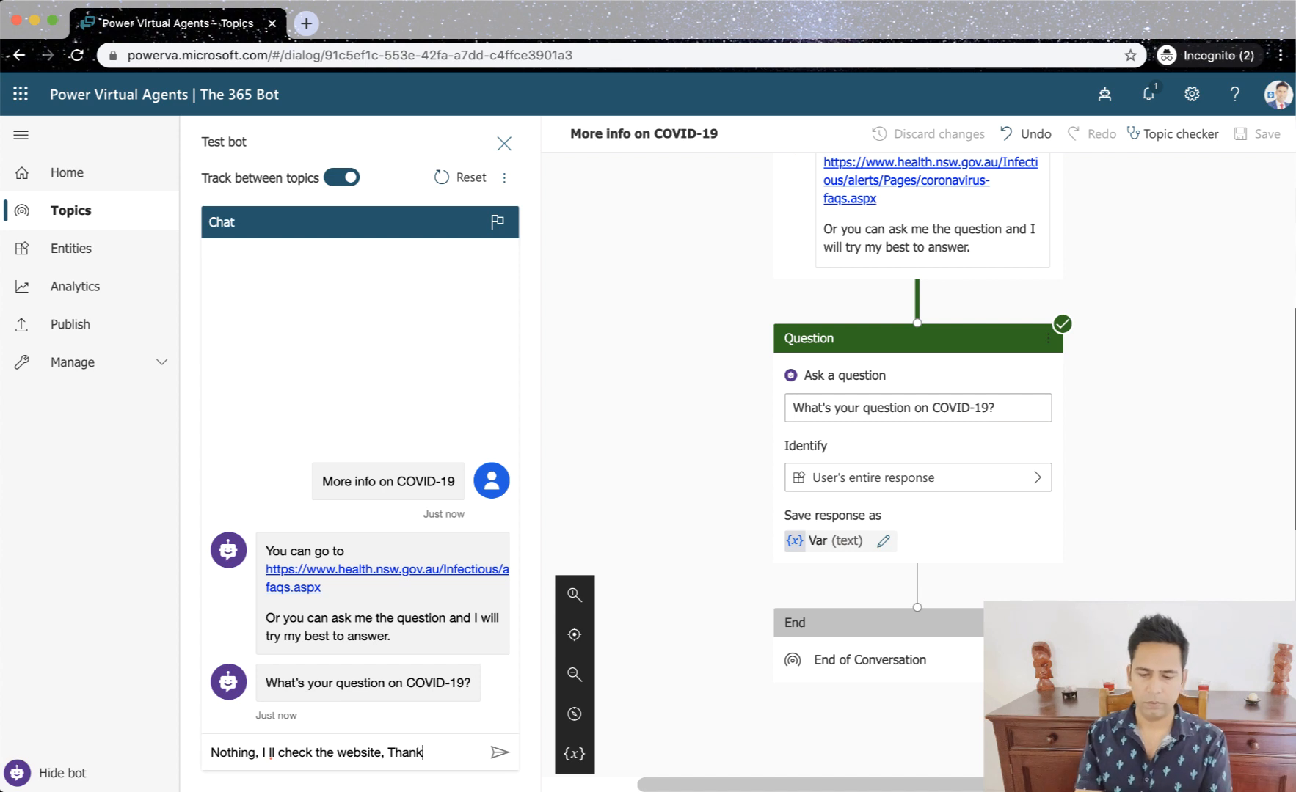
pyautogui.write('s')
pyautogui.press('Return')
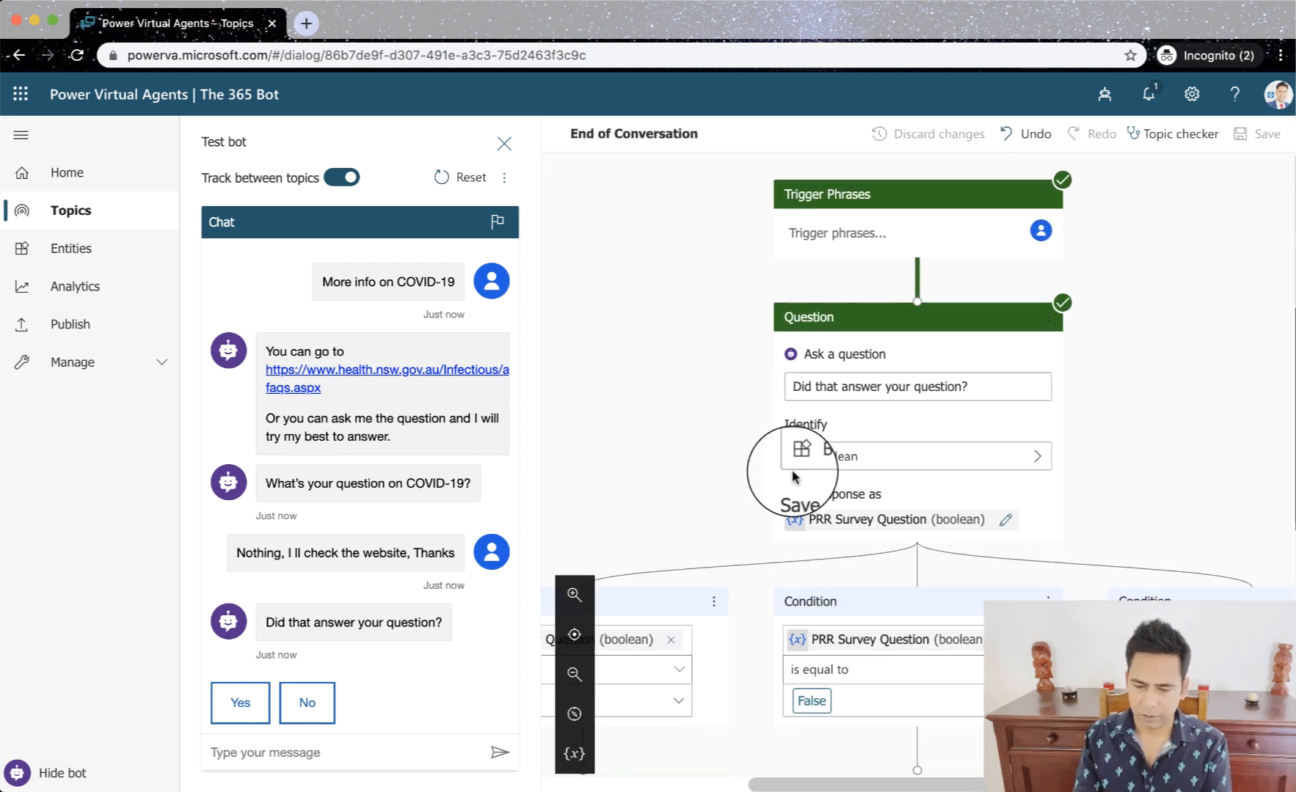
# - Answer Yes to "Did that answer your question?" and trace the COVID-19 question and the Yes reply to their topics from the chat
pyautogui.hscroll(-3, 667, 487)
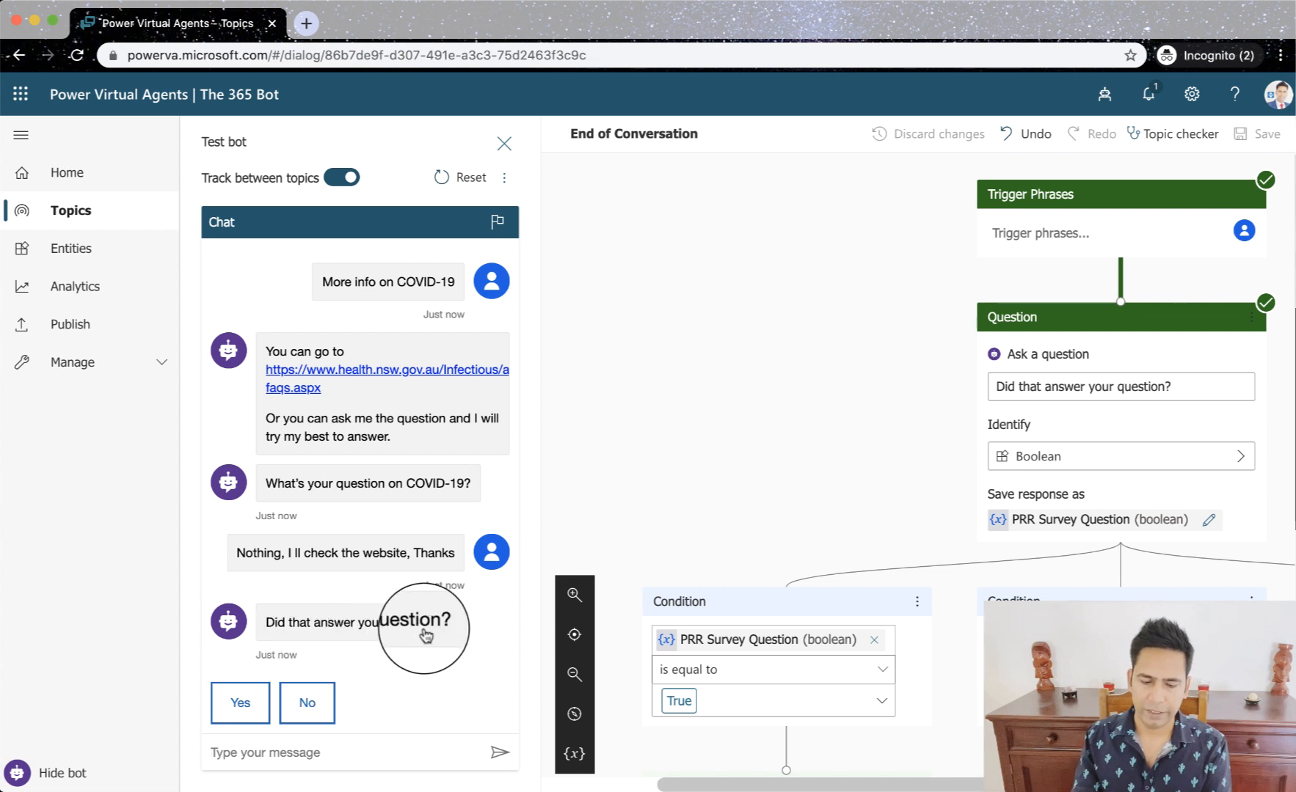
pyautogui.click(249, 715)
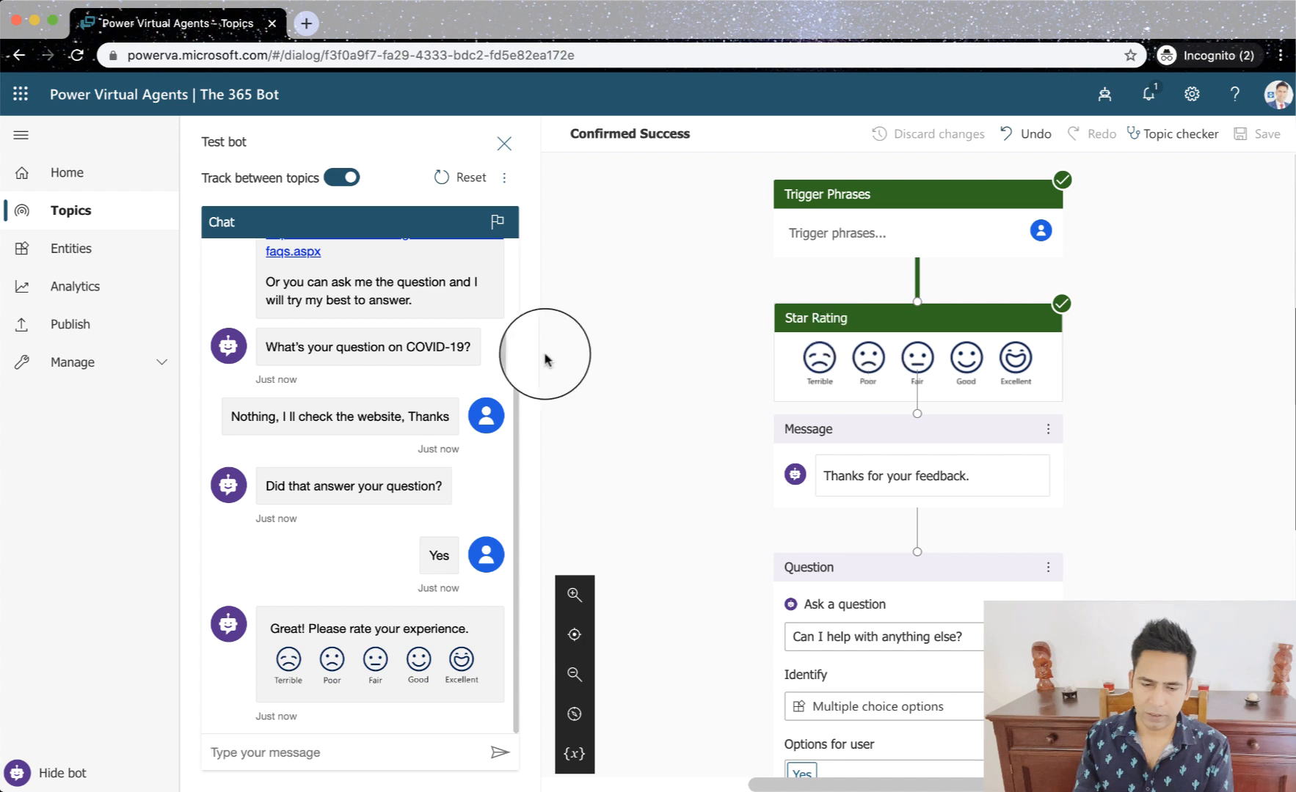
pyautogui.click(429, 345)
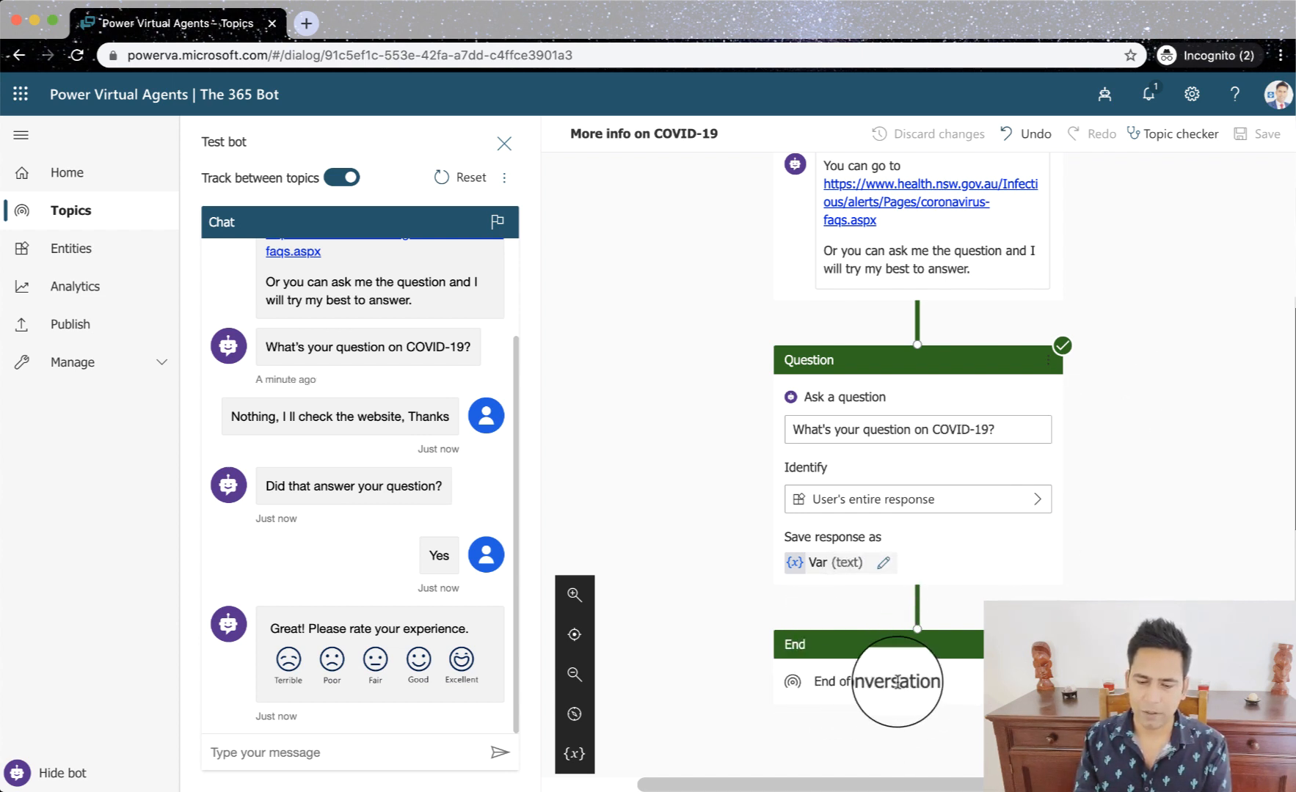
pyautogui.click(439, 574)
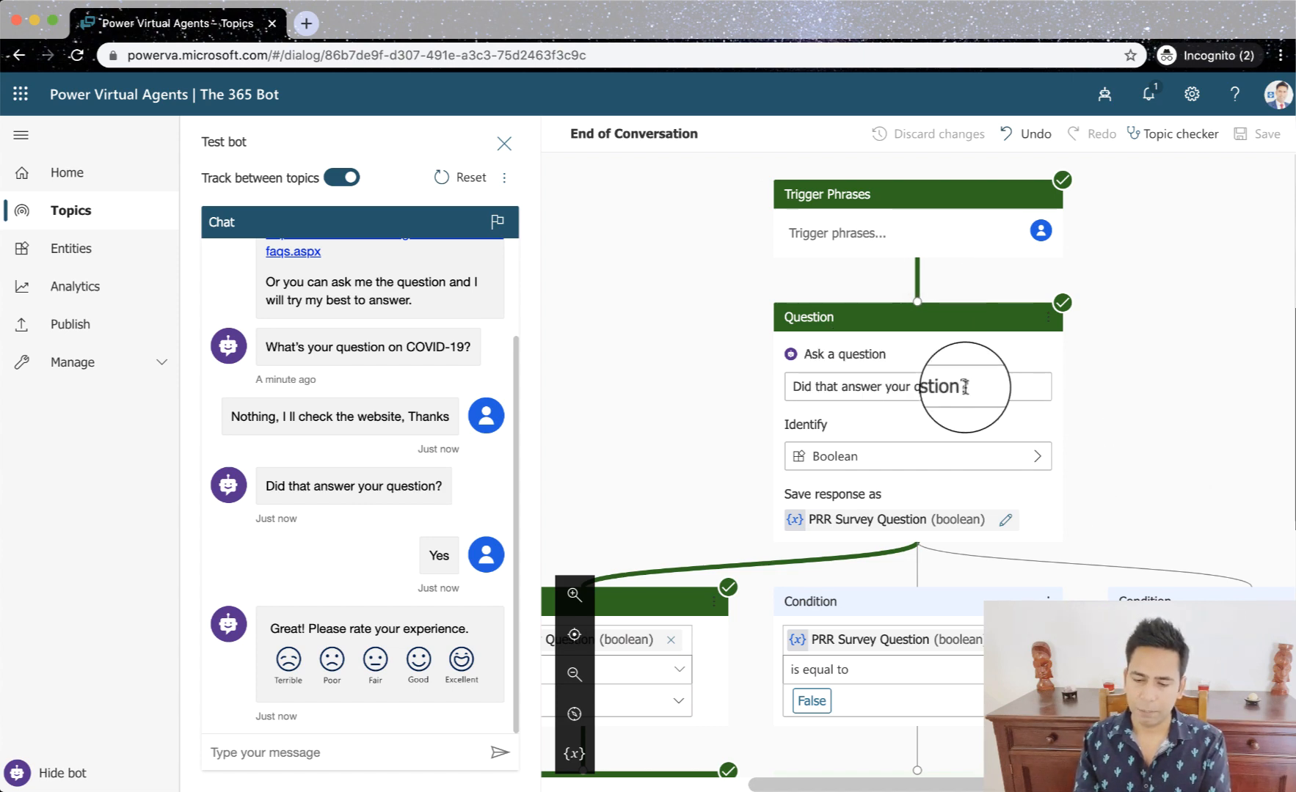
# - Review the Boolean question and its True and False branches in End of Conversation, and rate the test chat experience Excellent
pyautogui.click(836, 462)
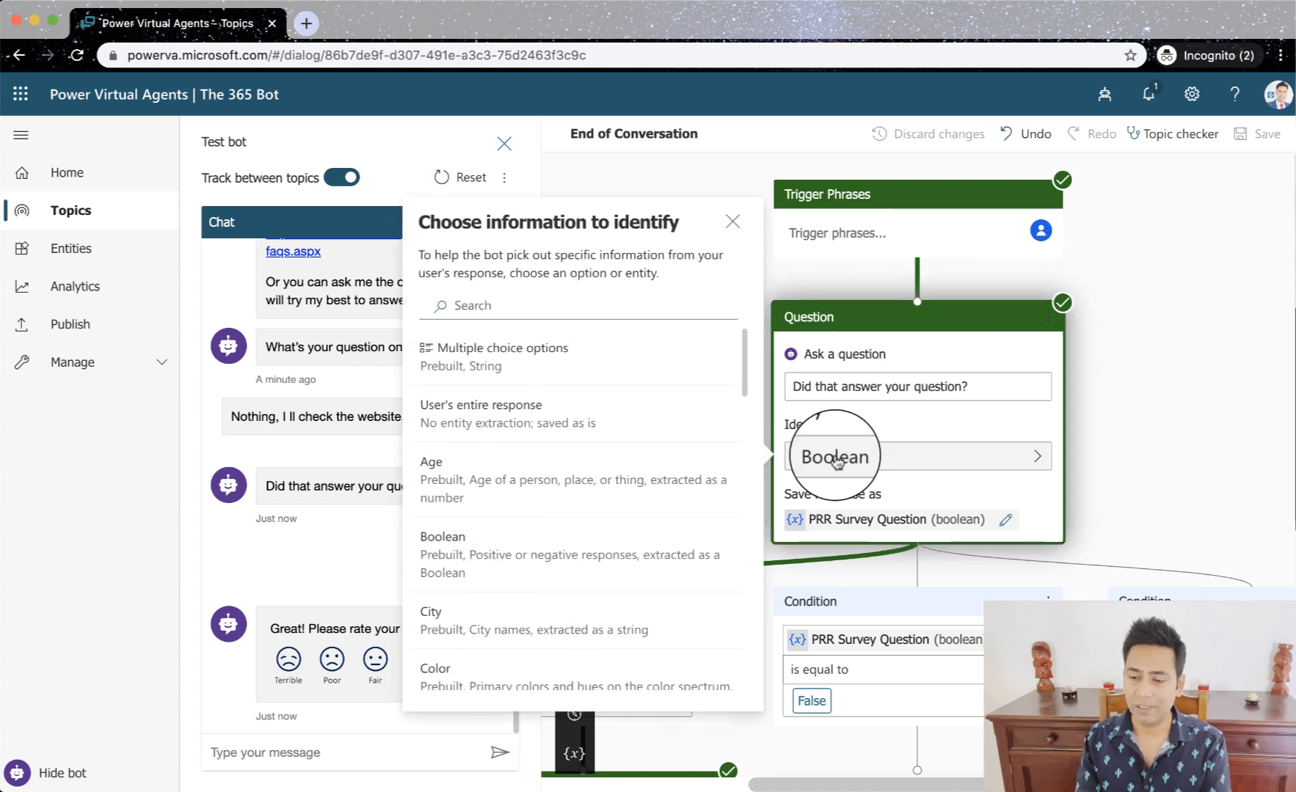
pyautogui.click(1217, 444)
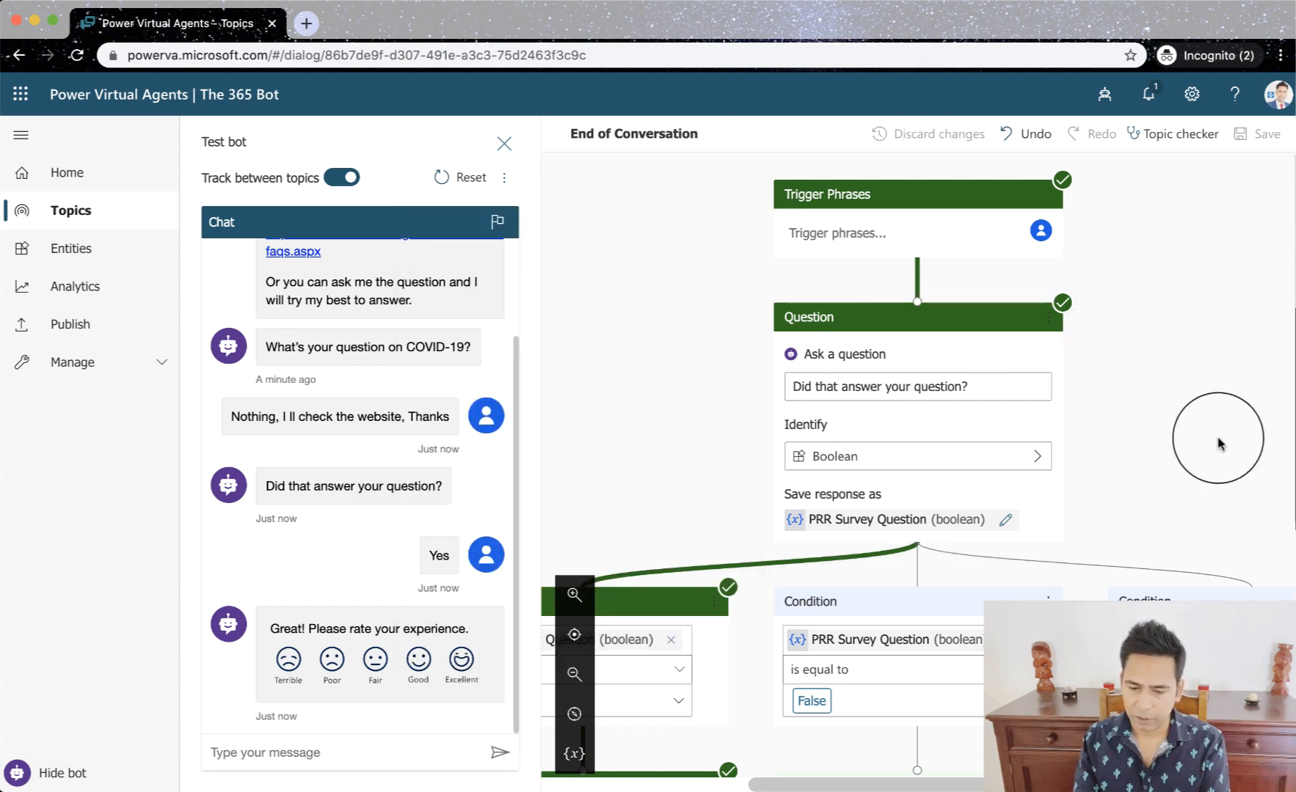
pyautogui.scroll(-3, 1217, 443)
pyautogui.hscroll(-3, 1218, 443)
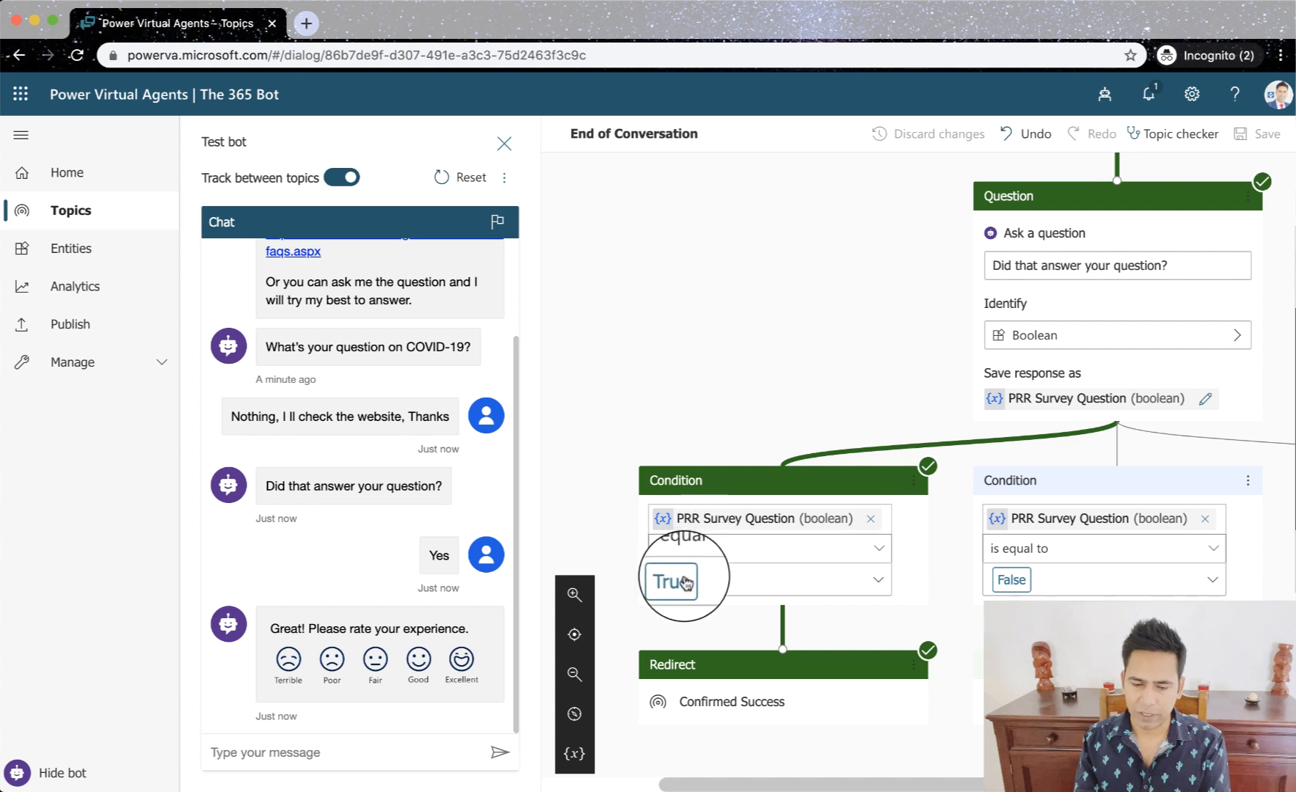
pyautogui.scroll(-3, 715, 584)
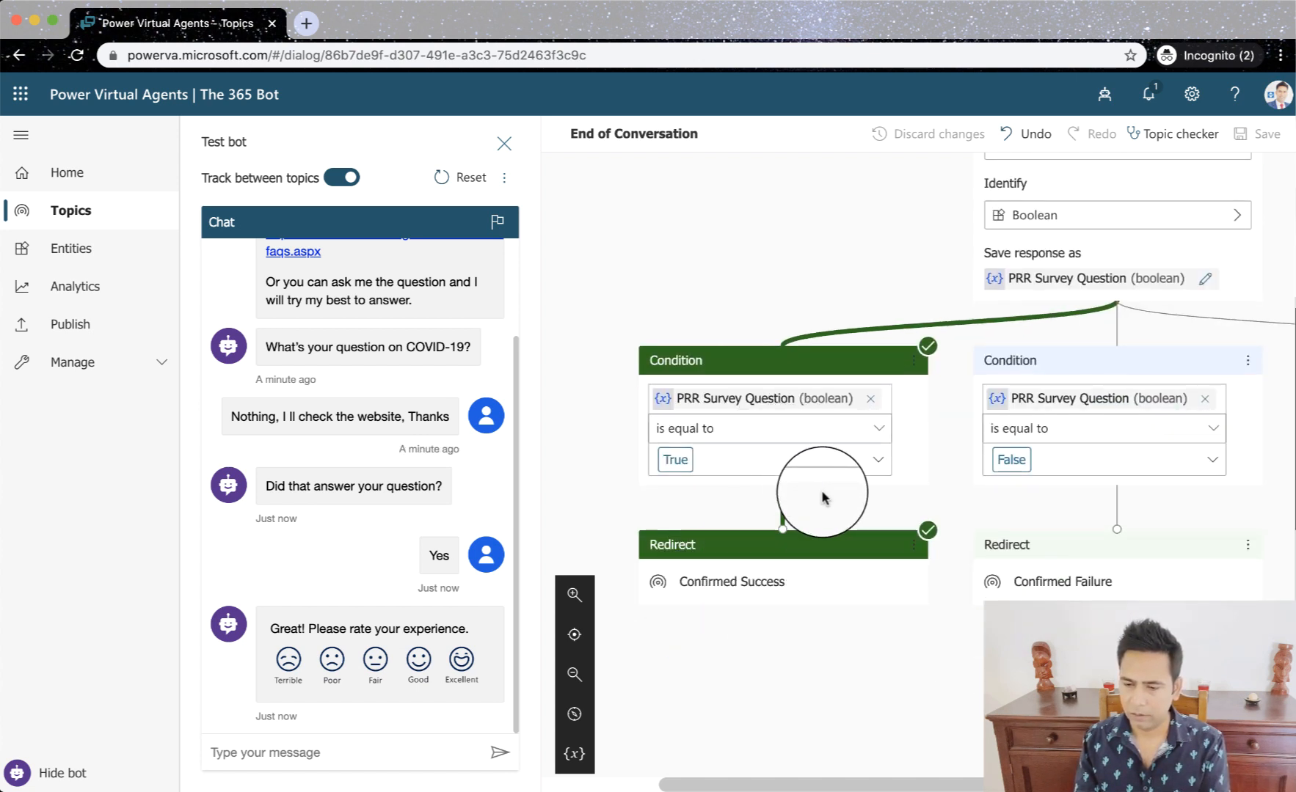
pyautogui.scroll(1, 953, 458)
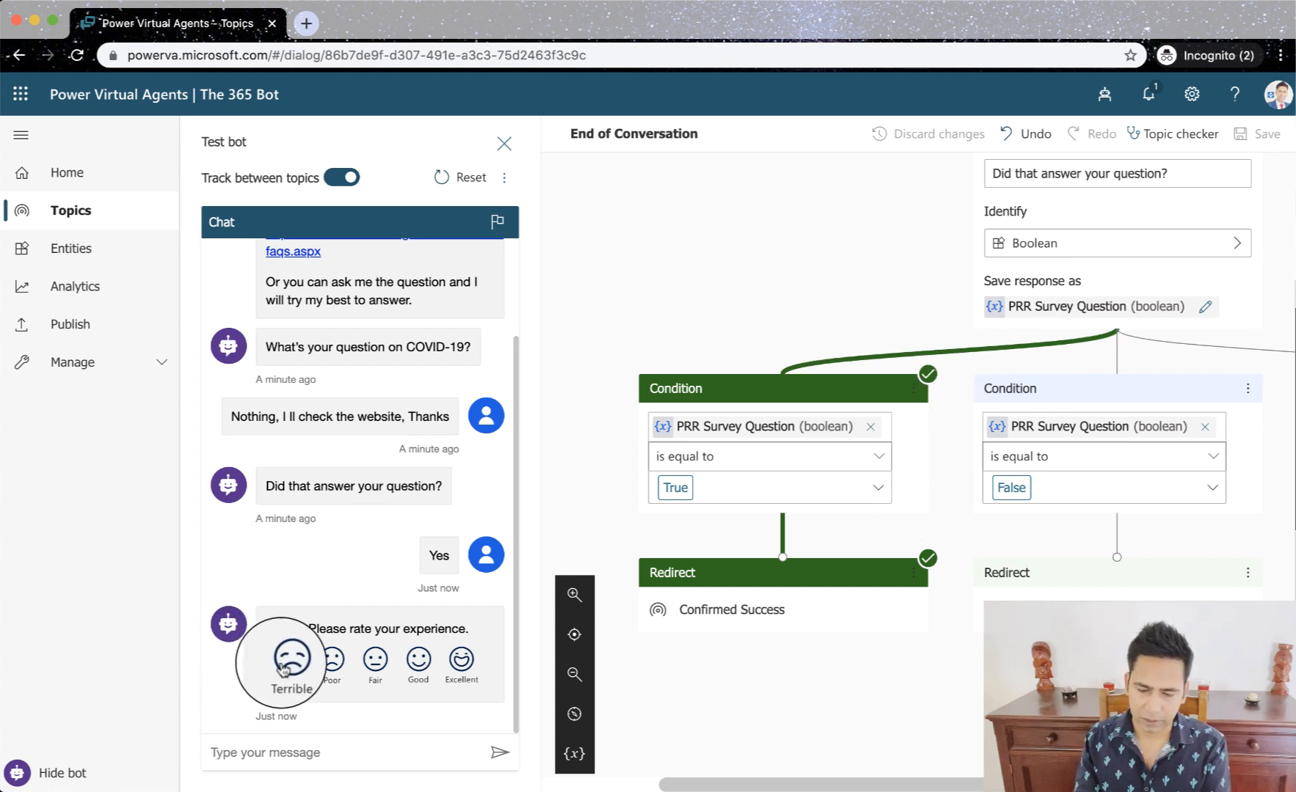
pyautogui.click(461, 659)
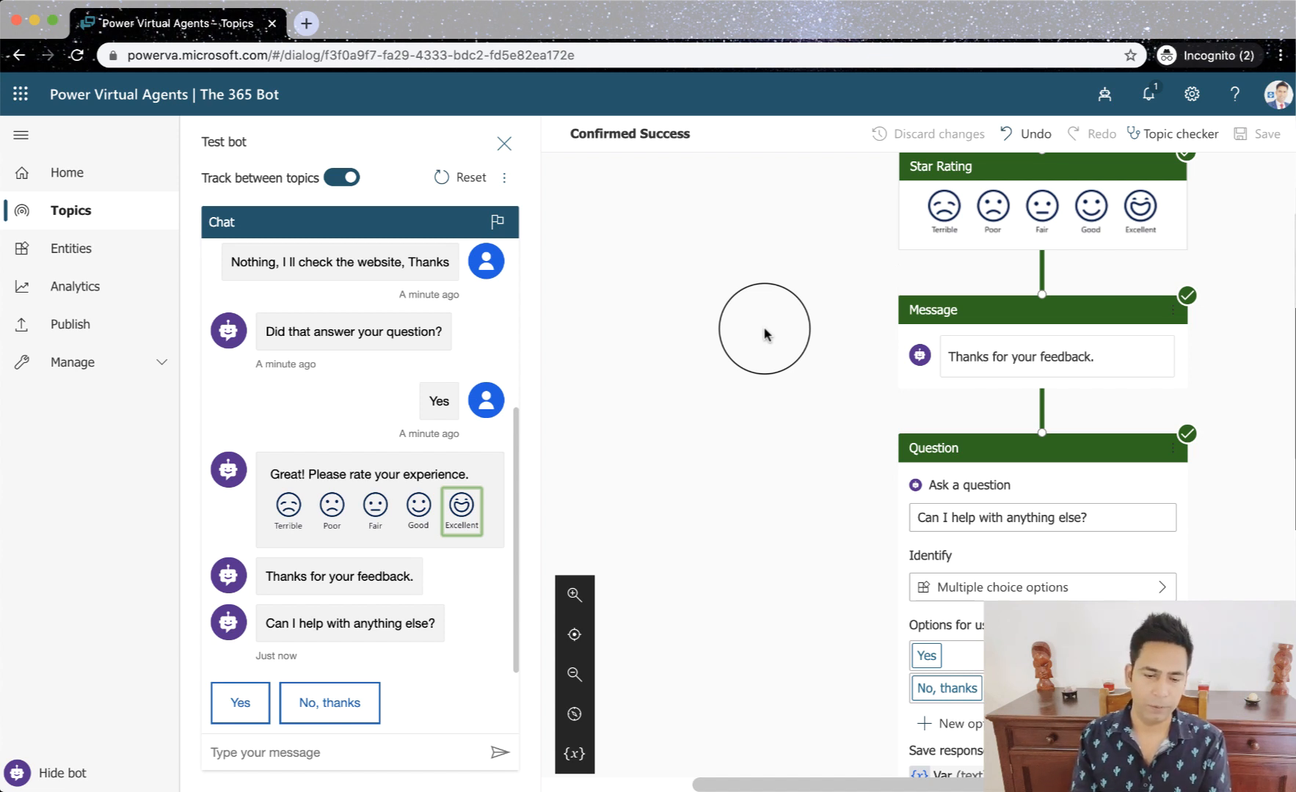
# - Examine the trigger phrase, message and ending of the suggested topic "What is a pandemic?" in its preview
pyautogui.click(79, 219)
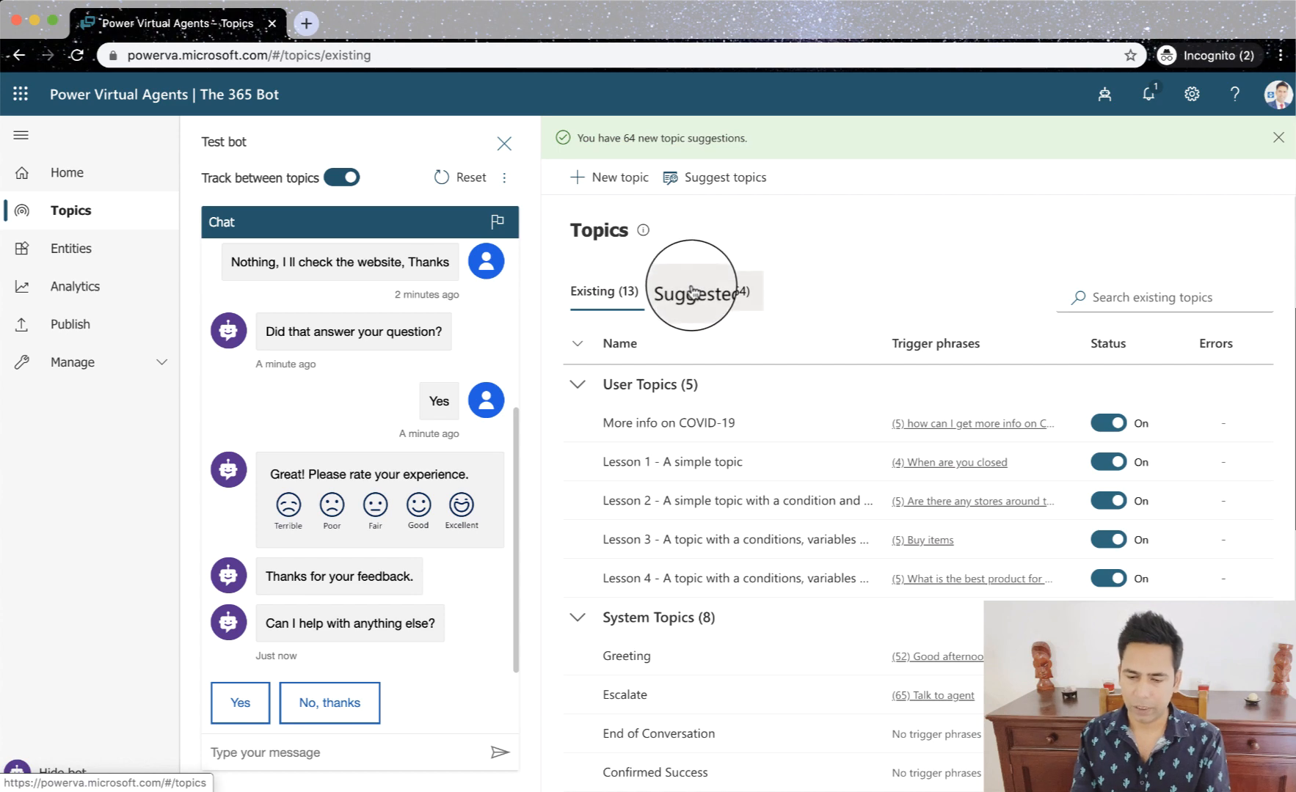
pyautogui.click(722, 291)
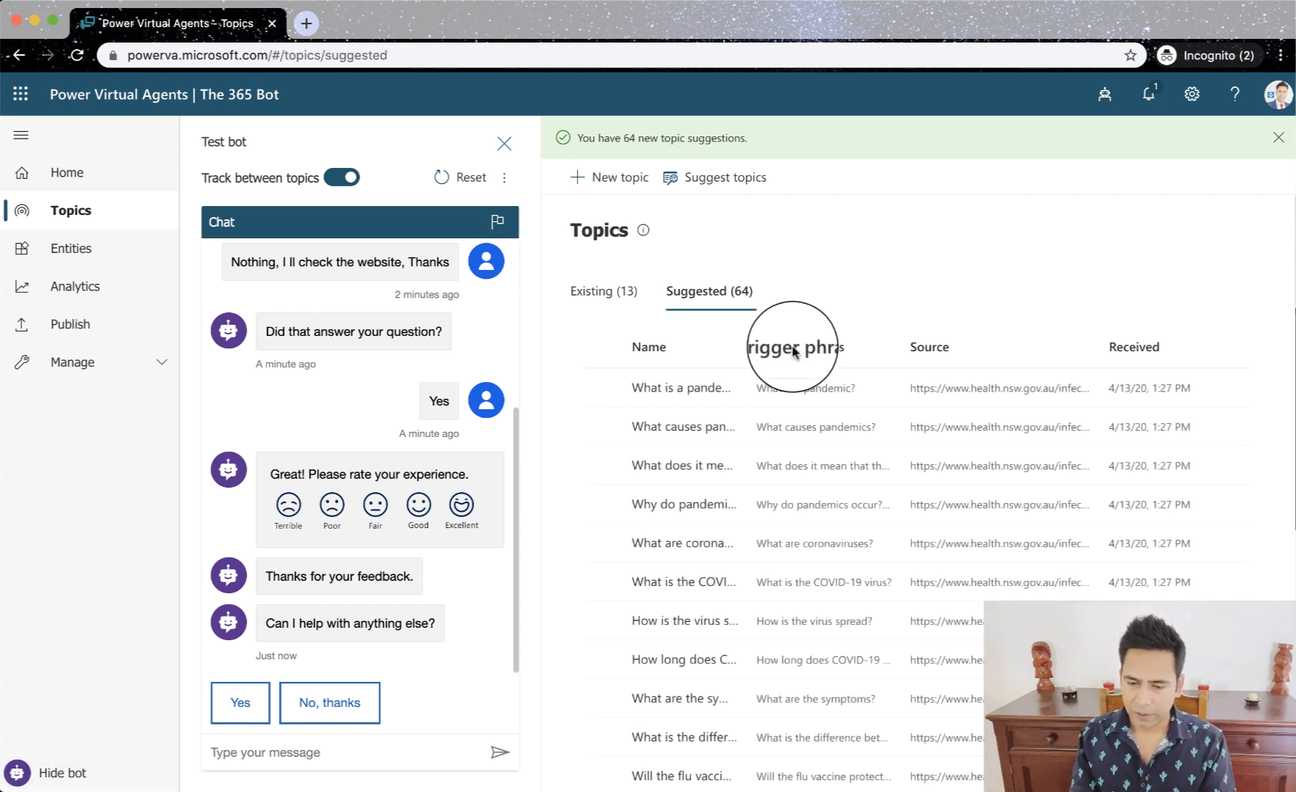
pyautogui.moveTo(746, 349); pyautogui.dragTo(780, 361)
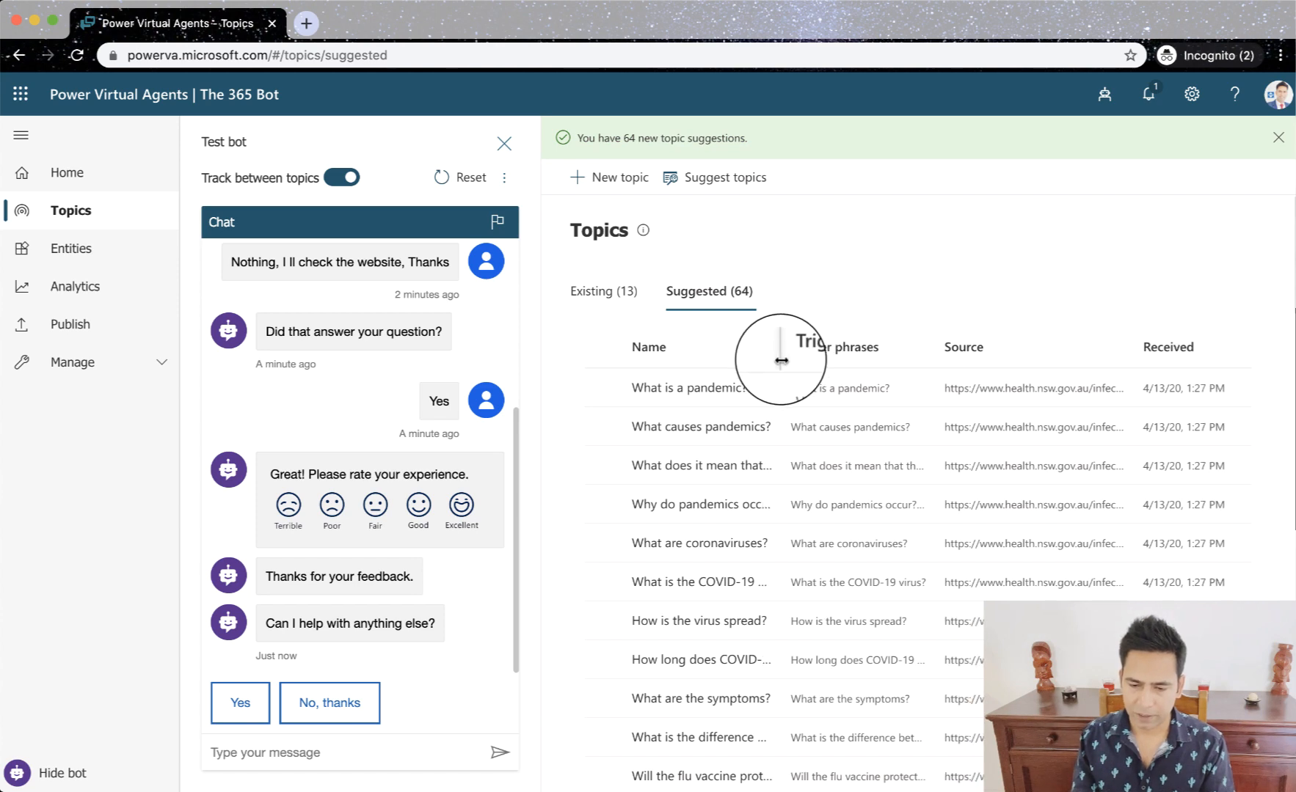
pyautogui.click(684, 388)
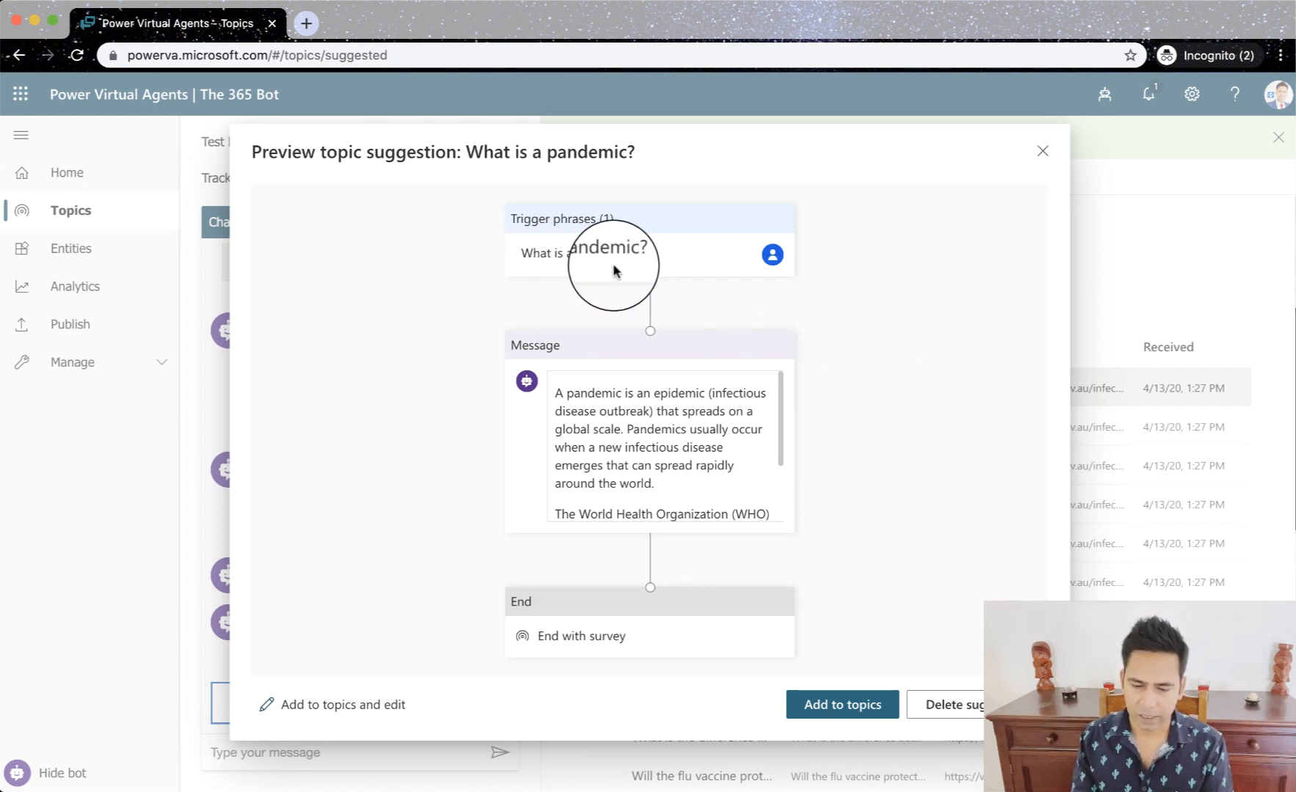
pyautogui.scroll(-3, 637, 415)
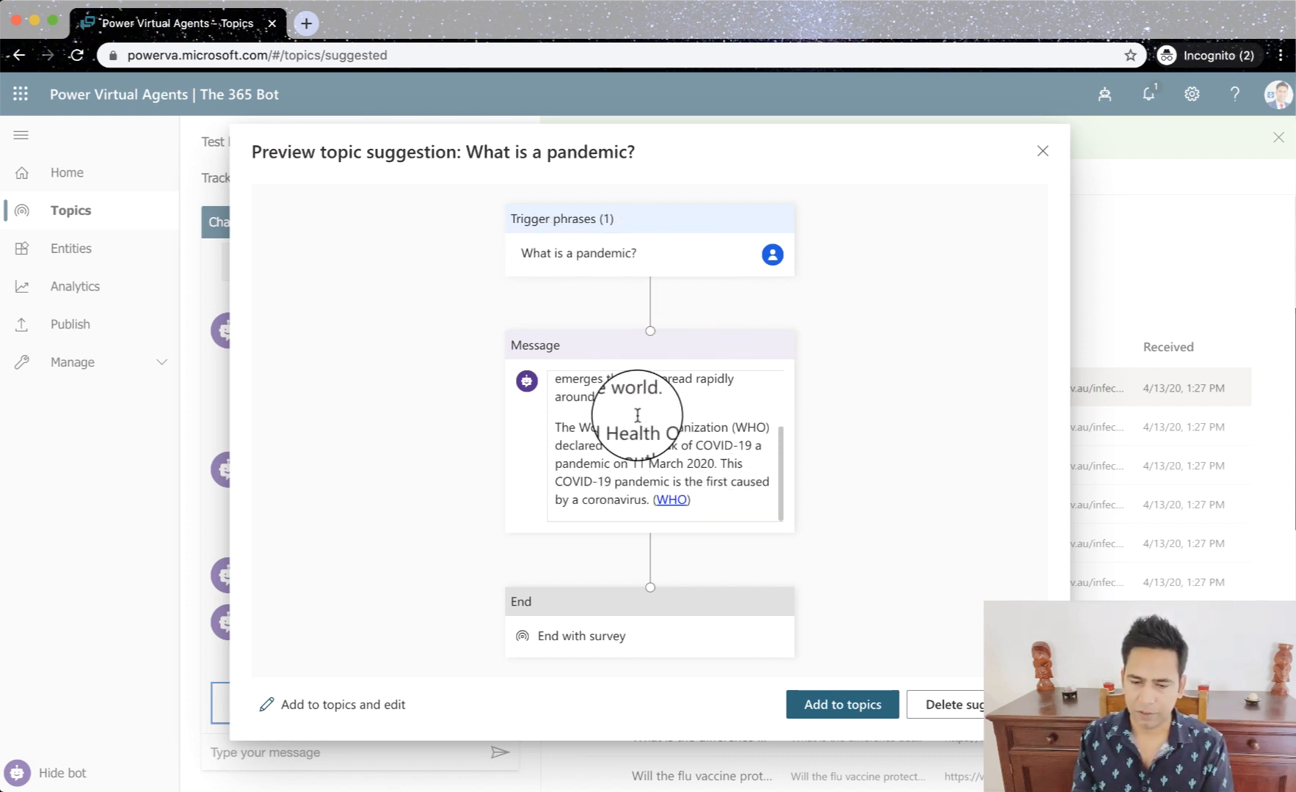
pyautogui.scroll(3, 564, 493)
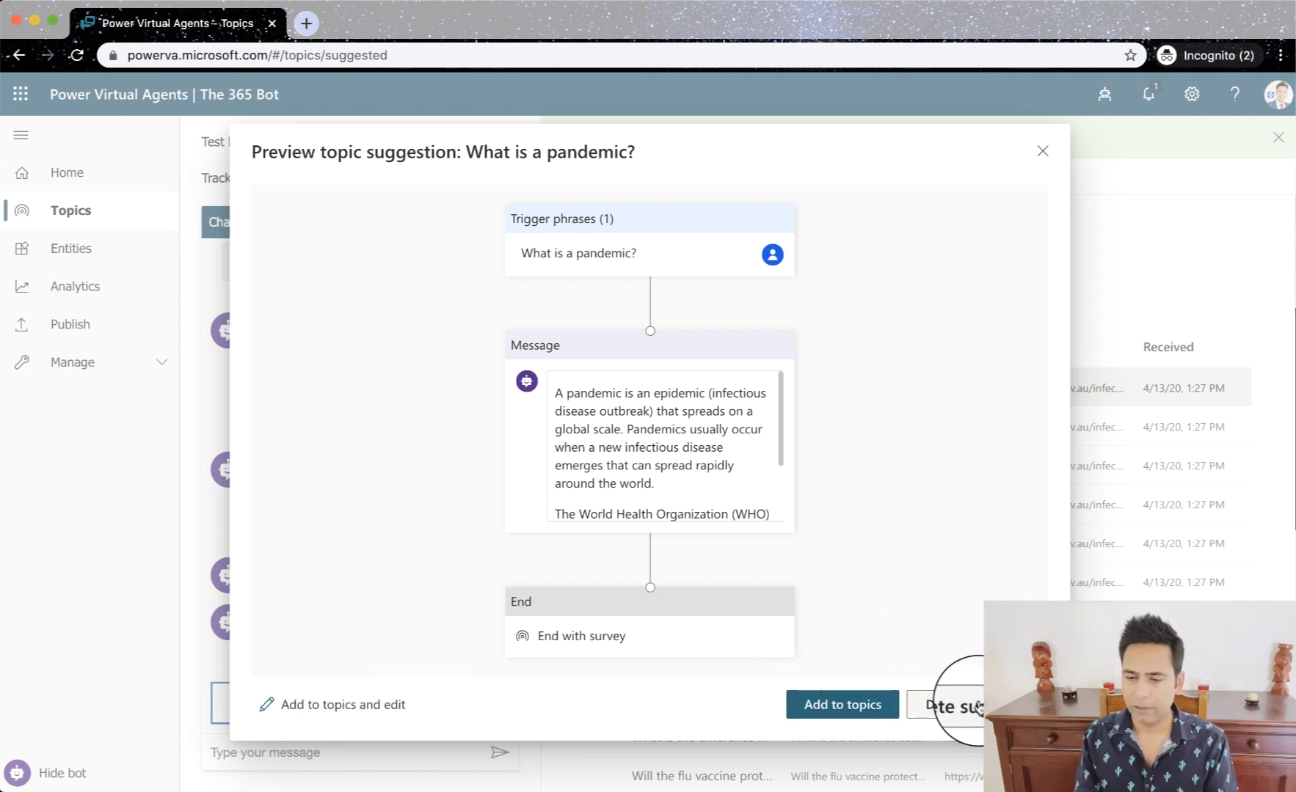
pyautogui.click(1045, 144)
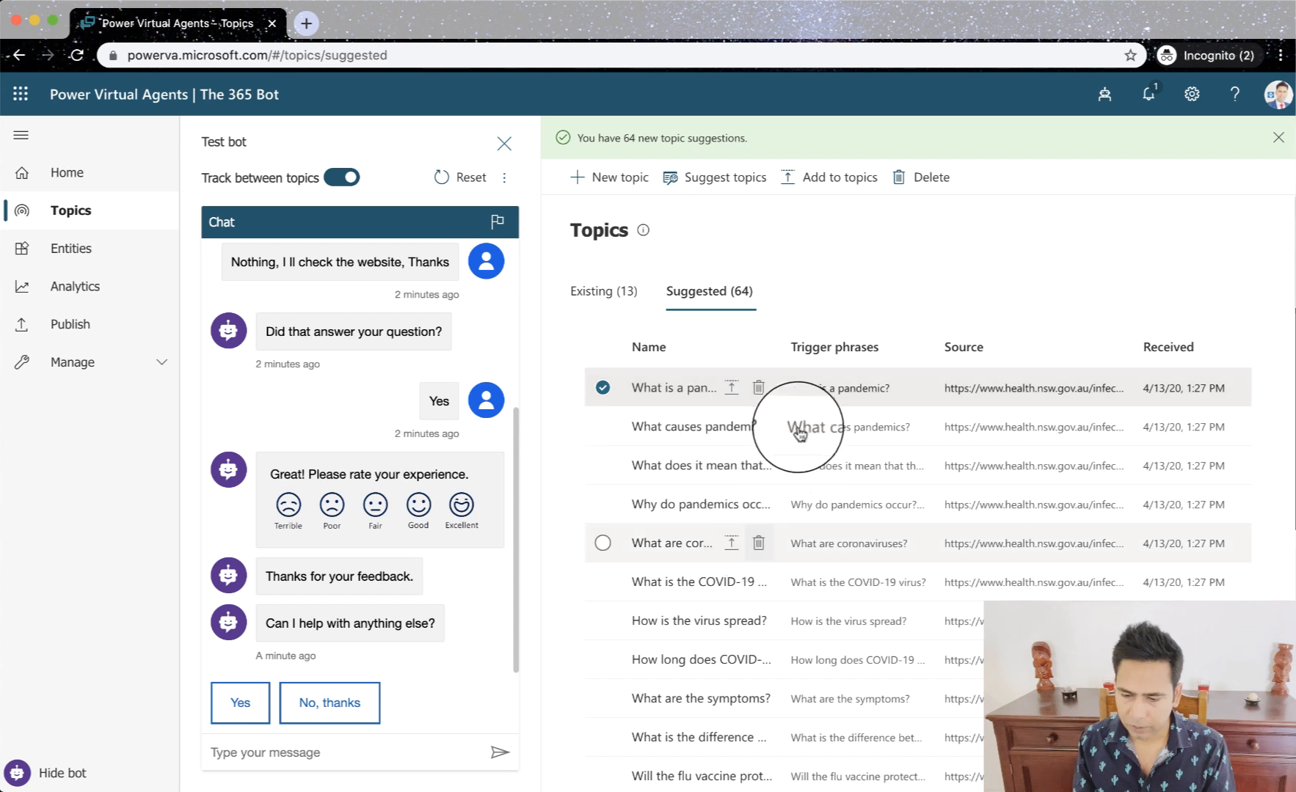
# - Widen the suggestions' Name column and add "What is a pandemic?" and "What causes pandemics?" to the existing topics
pyautogui.moveTo(775, 347); pyautogui.dragTo(1004, 323)
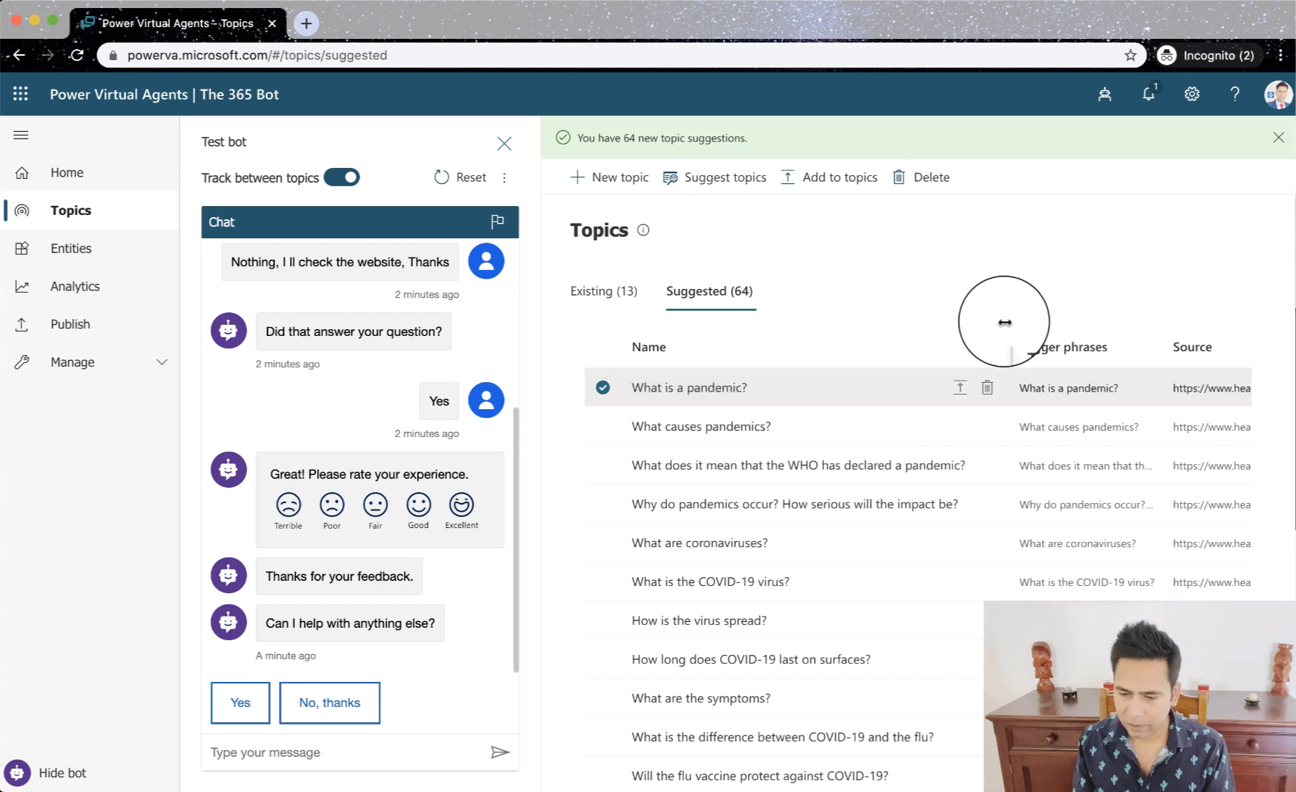
pyautogui.click(960, 399)
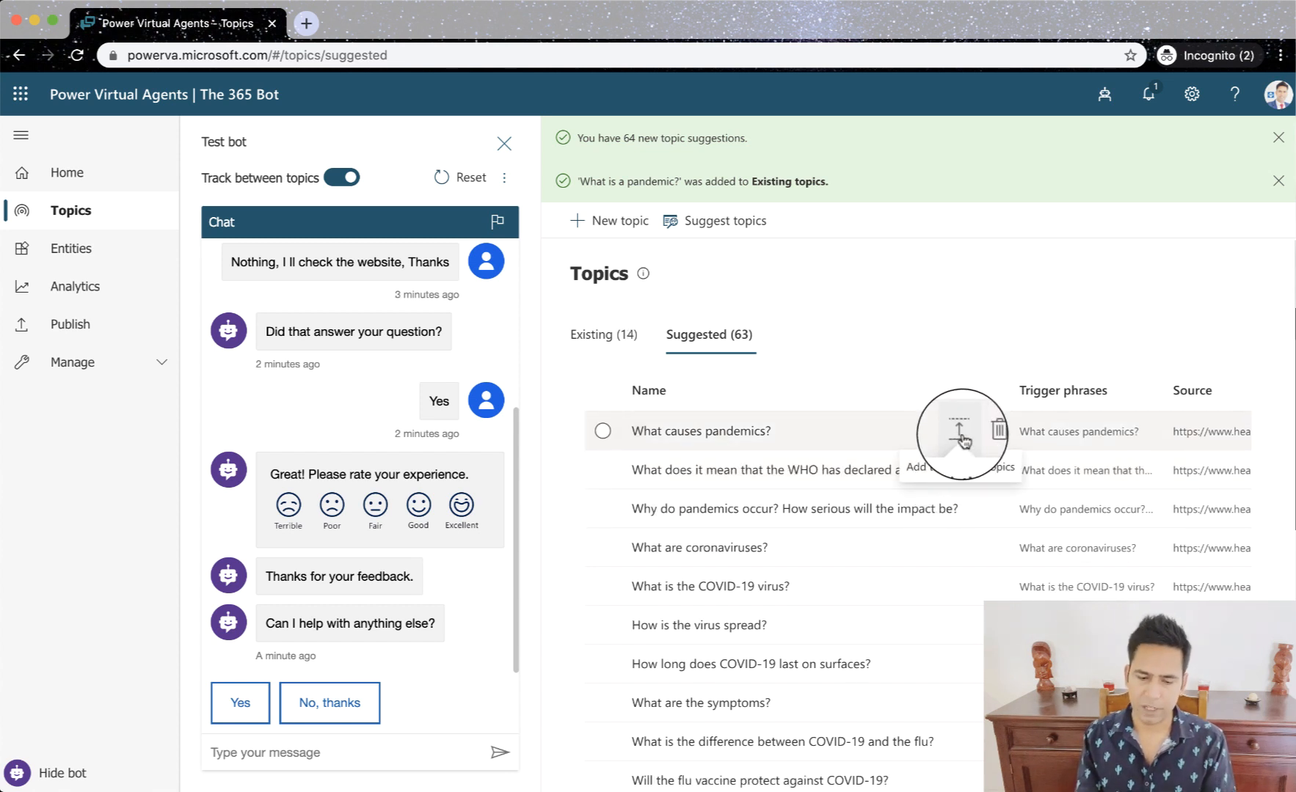
pyautogui.click(960, 434)
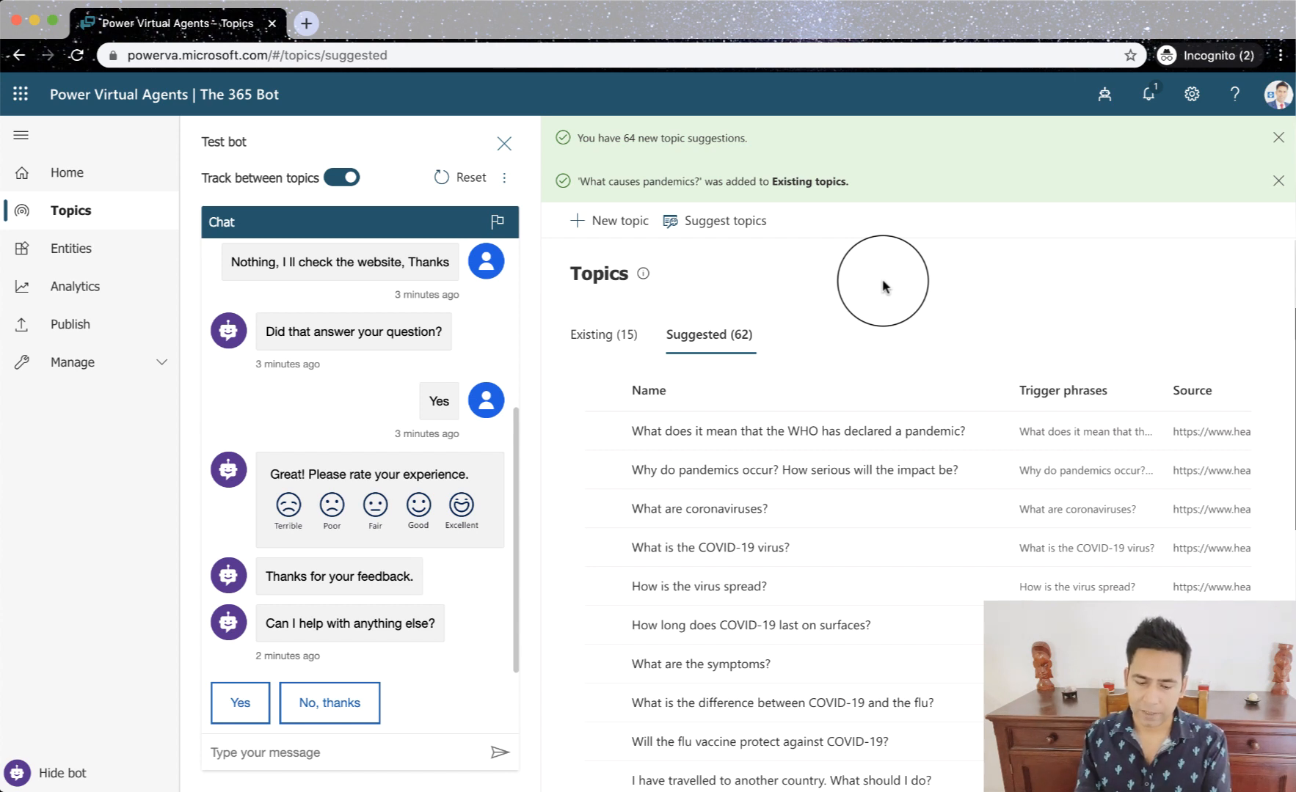
# - Test the bot by sending "What is pandemic" and return to the list of existing topics
pyautogui.click(264, 755)
pyautogui.write('What is pandemic')
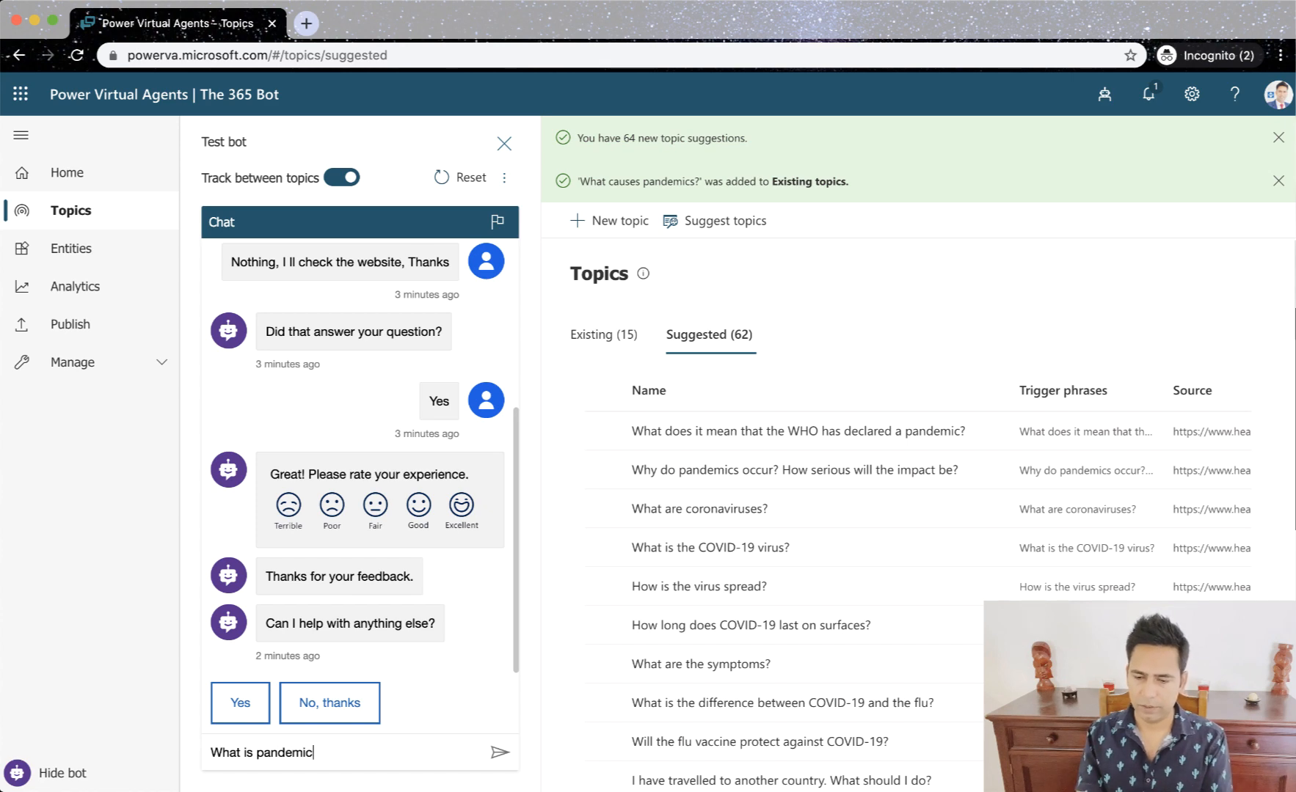
pyautogui.press('Return')
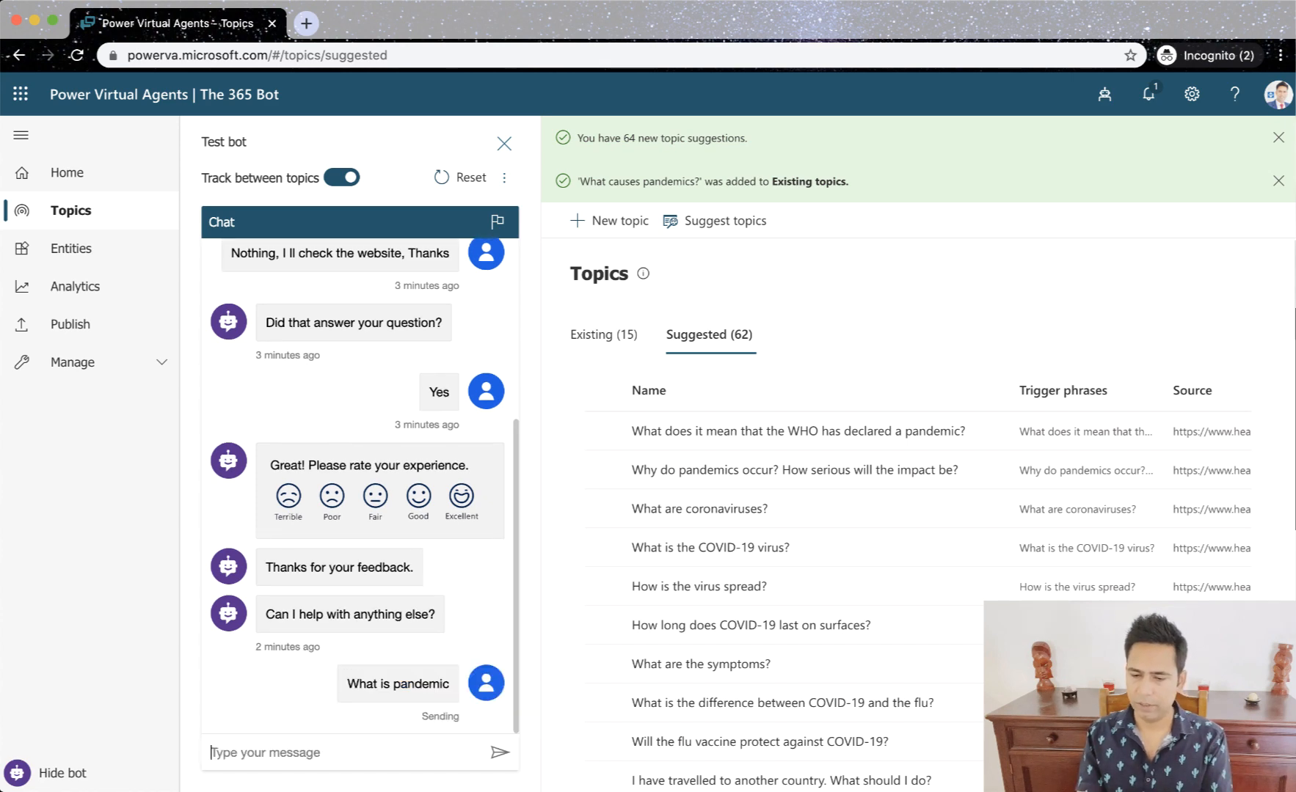
pyautogui.click(649, 624)
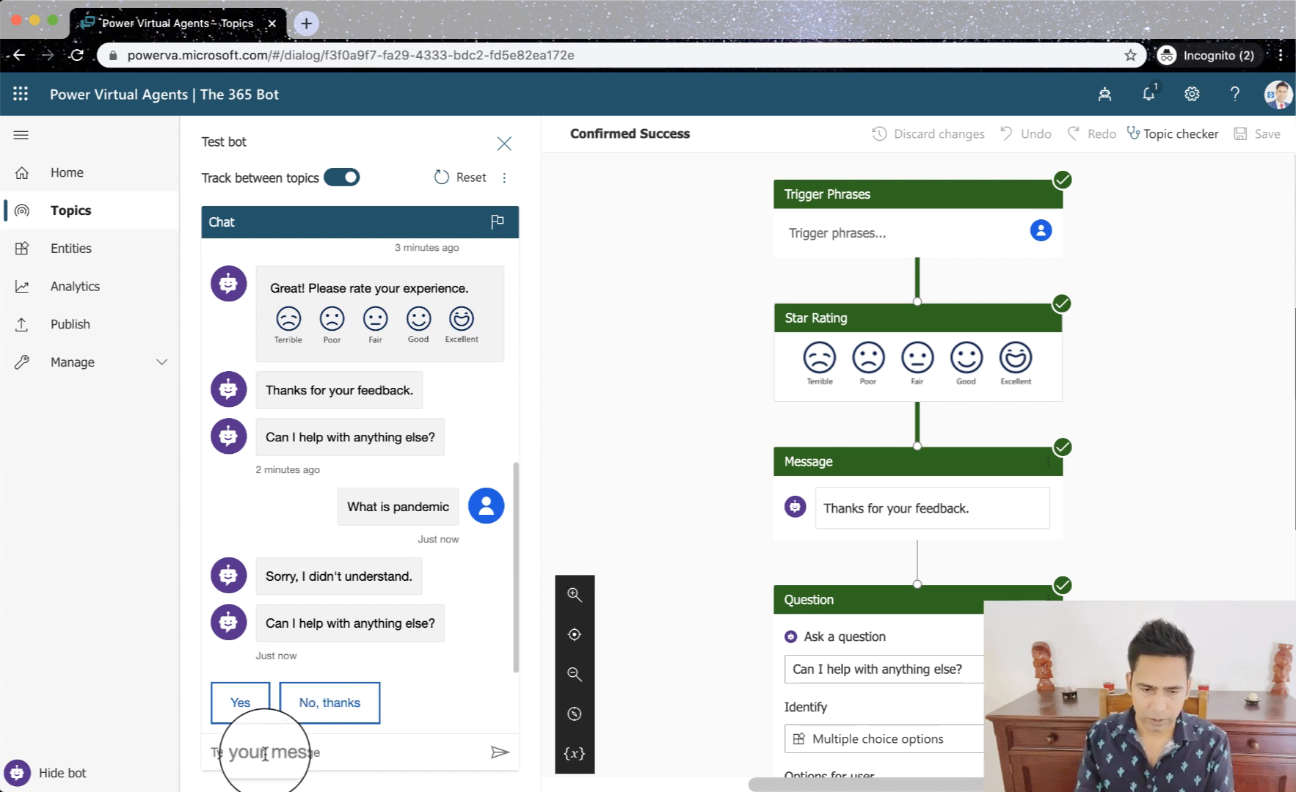
pyautogui.click(83, 220)
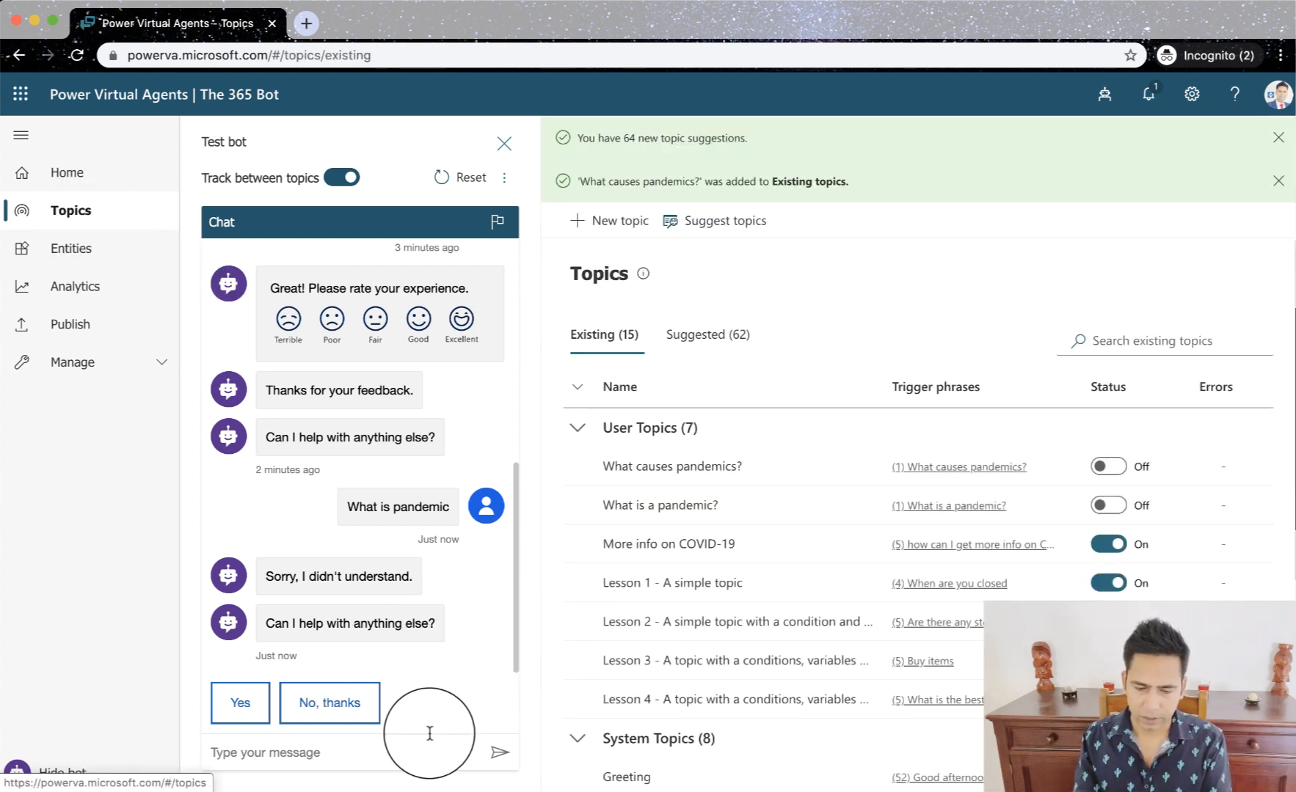
# - Test the bot with the exact trigger phrase by sending "What is a pandemic?"
pyautogui.click(332, 751)
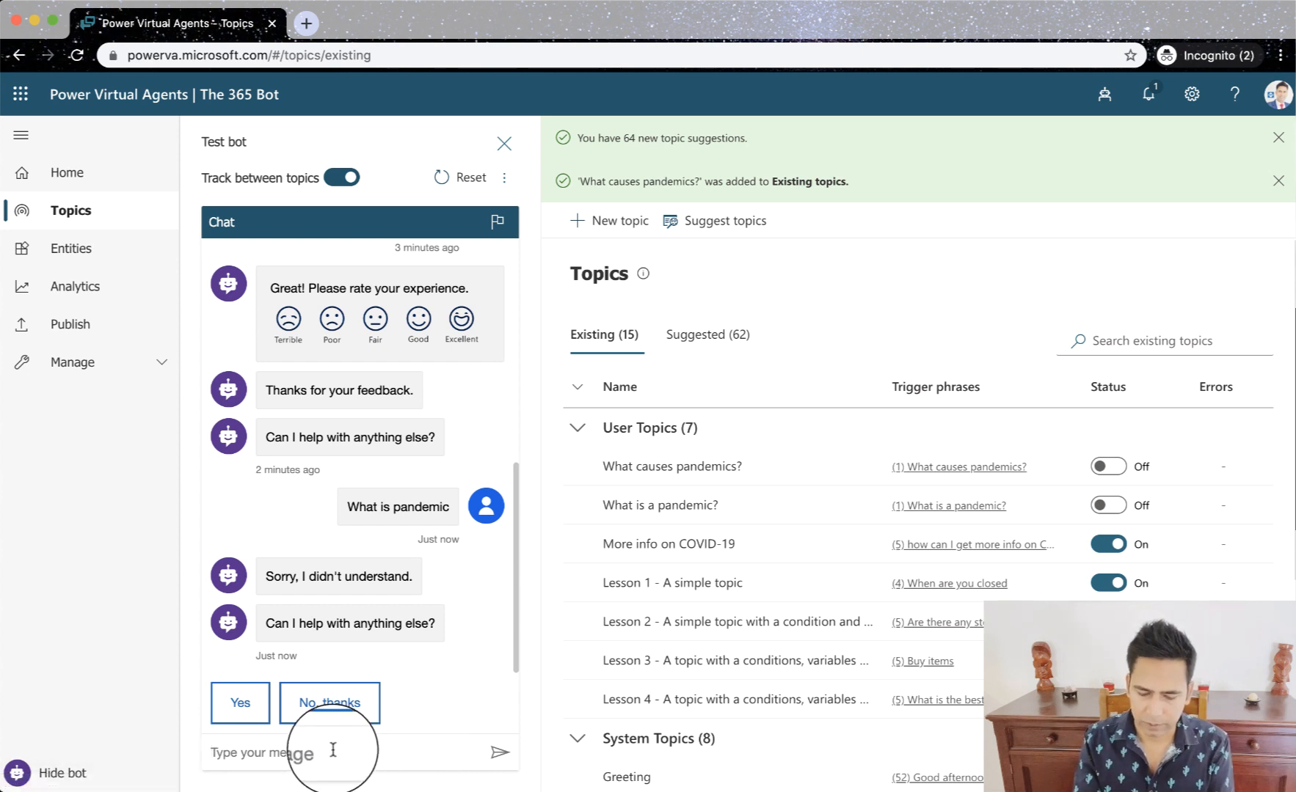
pyautogui.write('Wh')
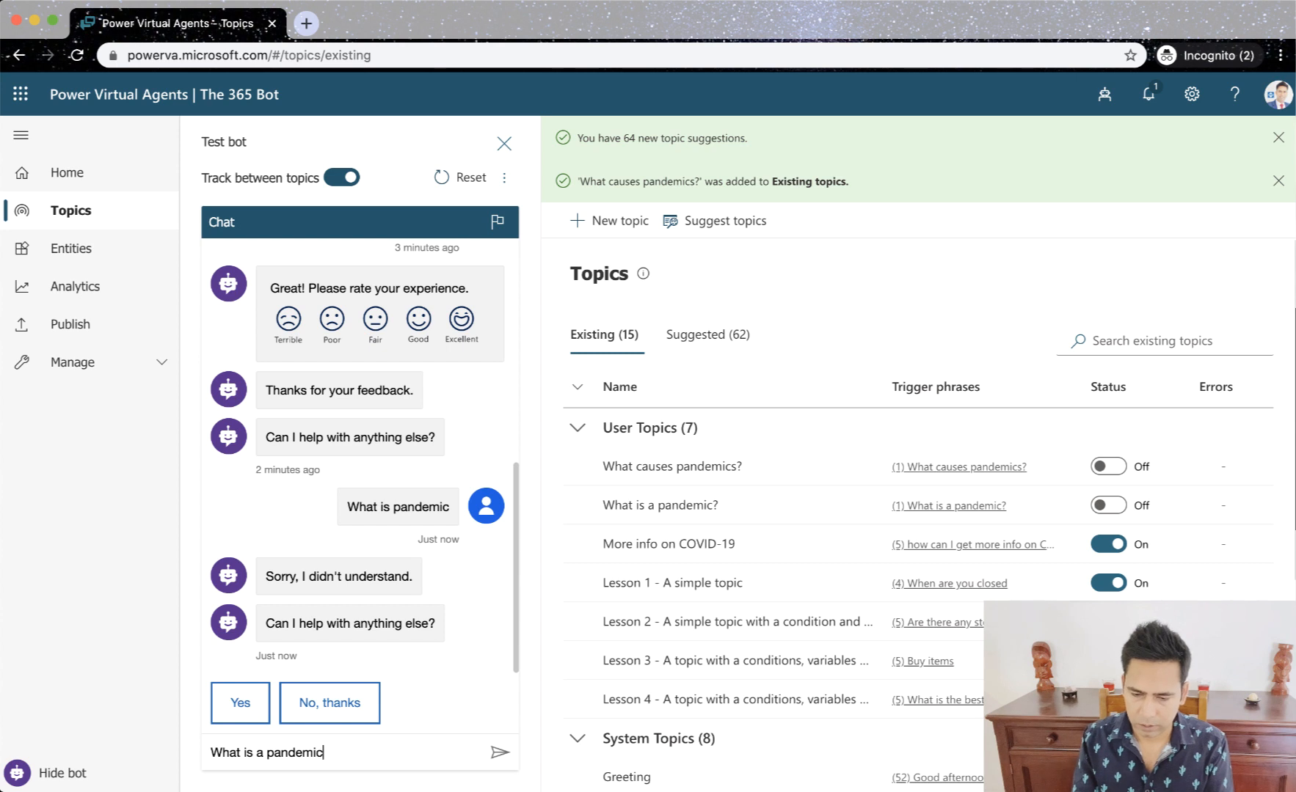
pyautogui.write('at is a pandemic')
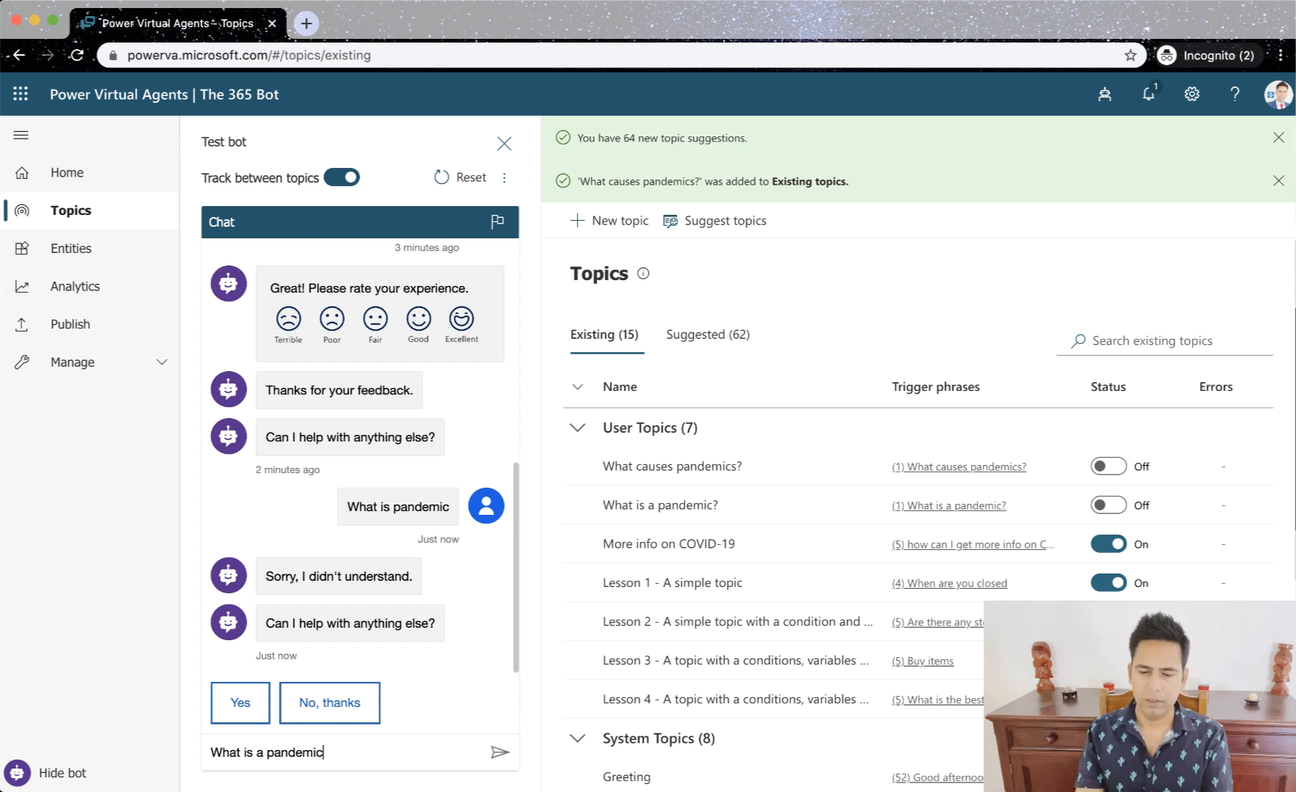
pyautogui.write('?')
pyautogui.press('Return')
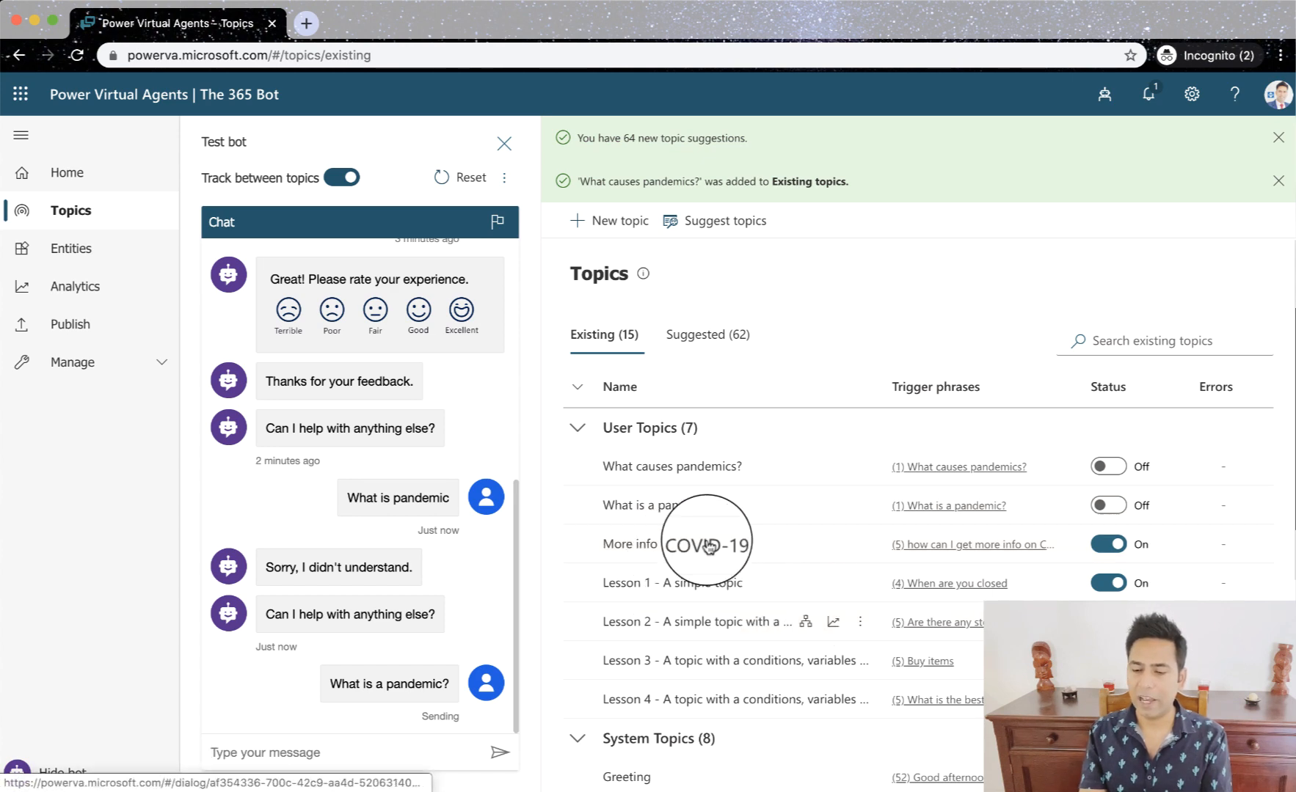
pyautogui.click(1012, 546)
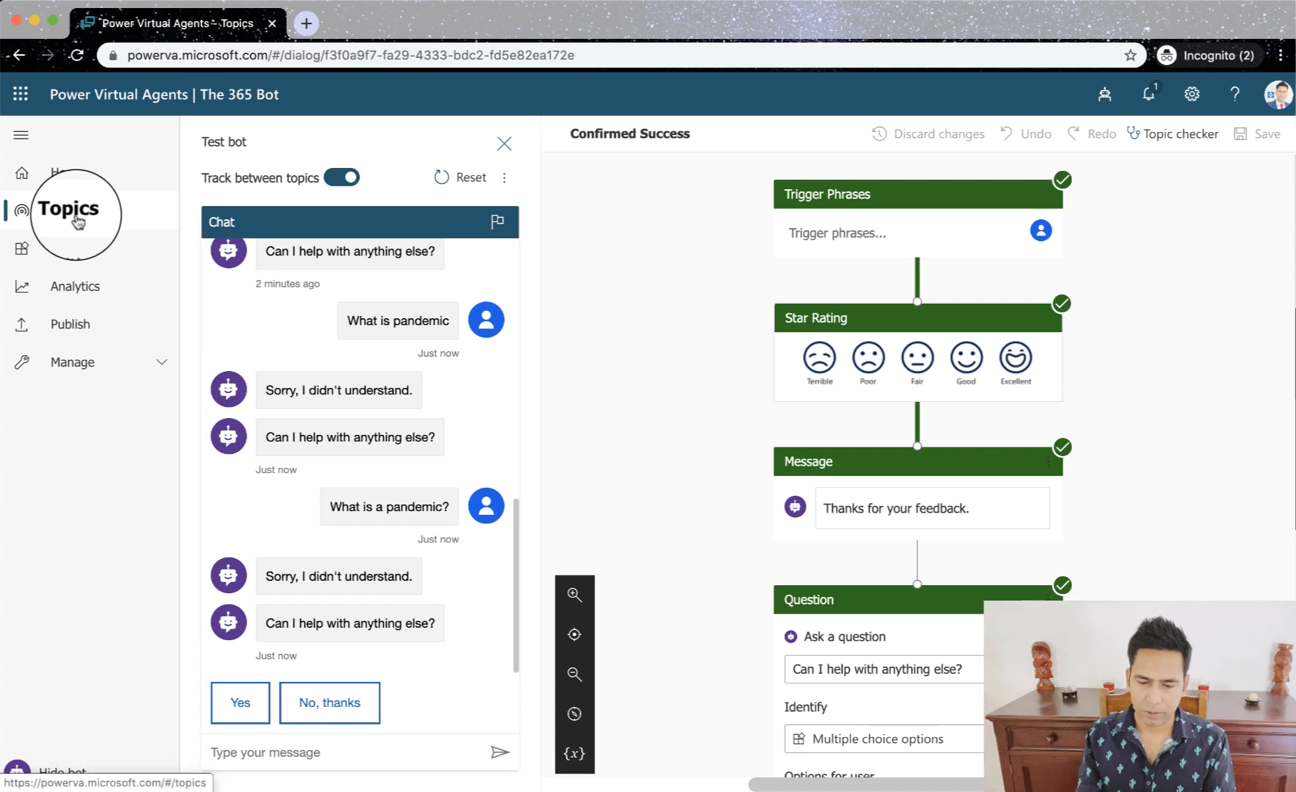
# - Copy "What is a pandemic?" from the chat and turn on the topics "What is a pandemic?" and "What causes pandemics?"
pyautogui.moveTo(450, 507); pyautogui.dragTo(332, 508)
pyautogui.hotkey('ctrl', 'c')
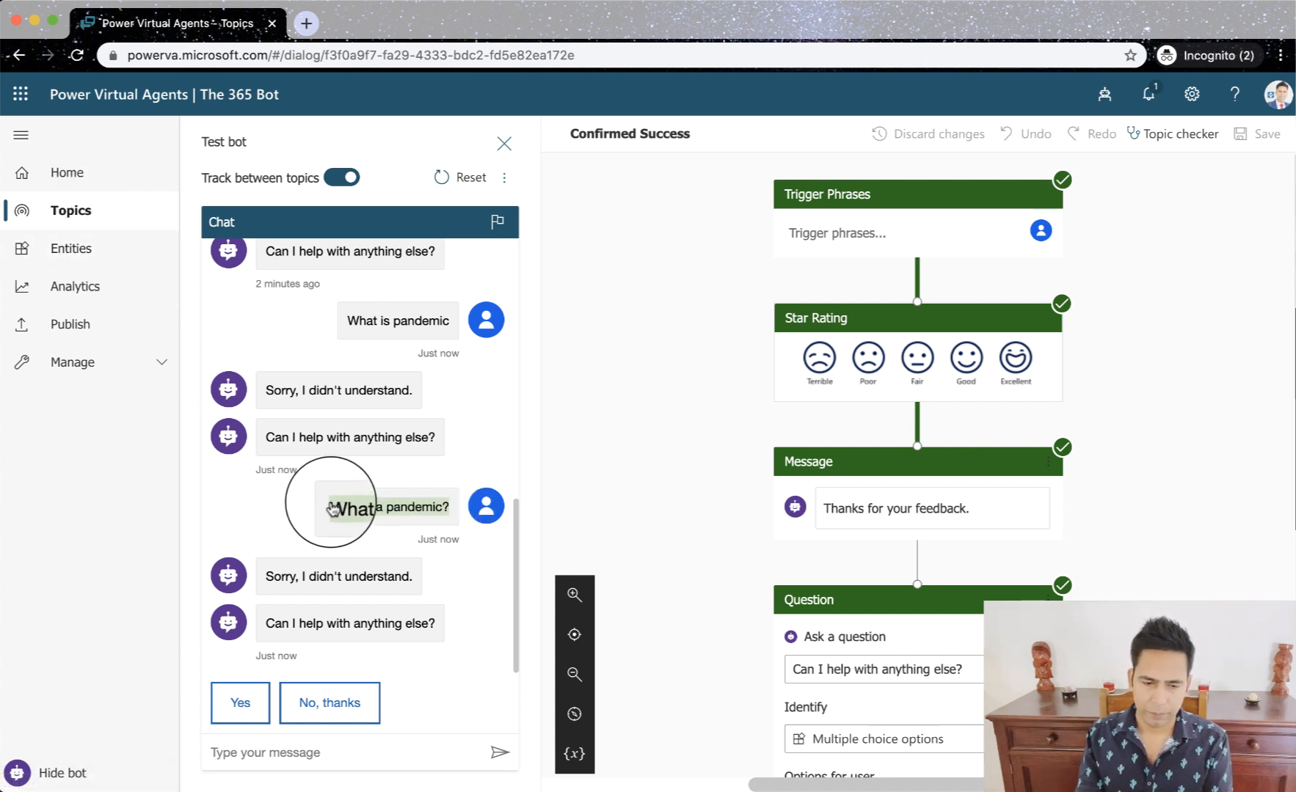
pyautogui.click(72, 210)
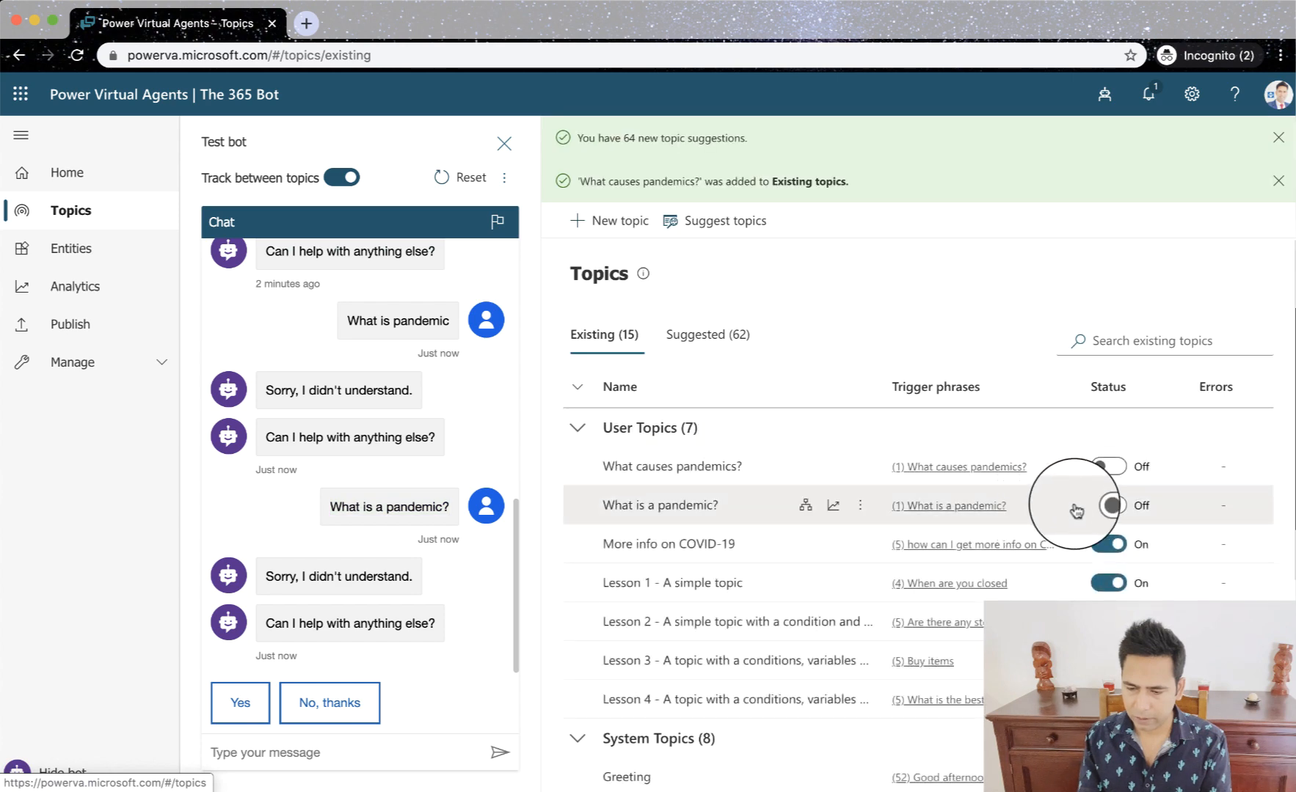
pyautogui.click(1120, 507)
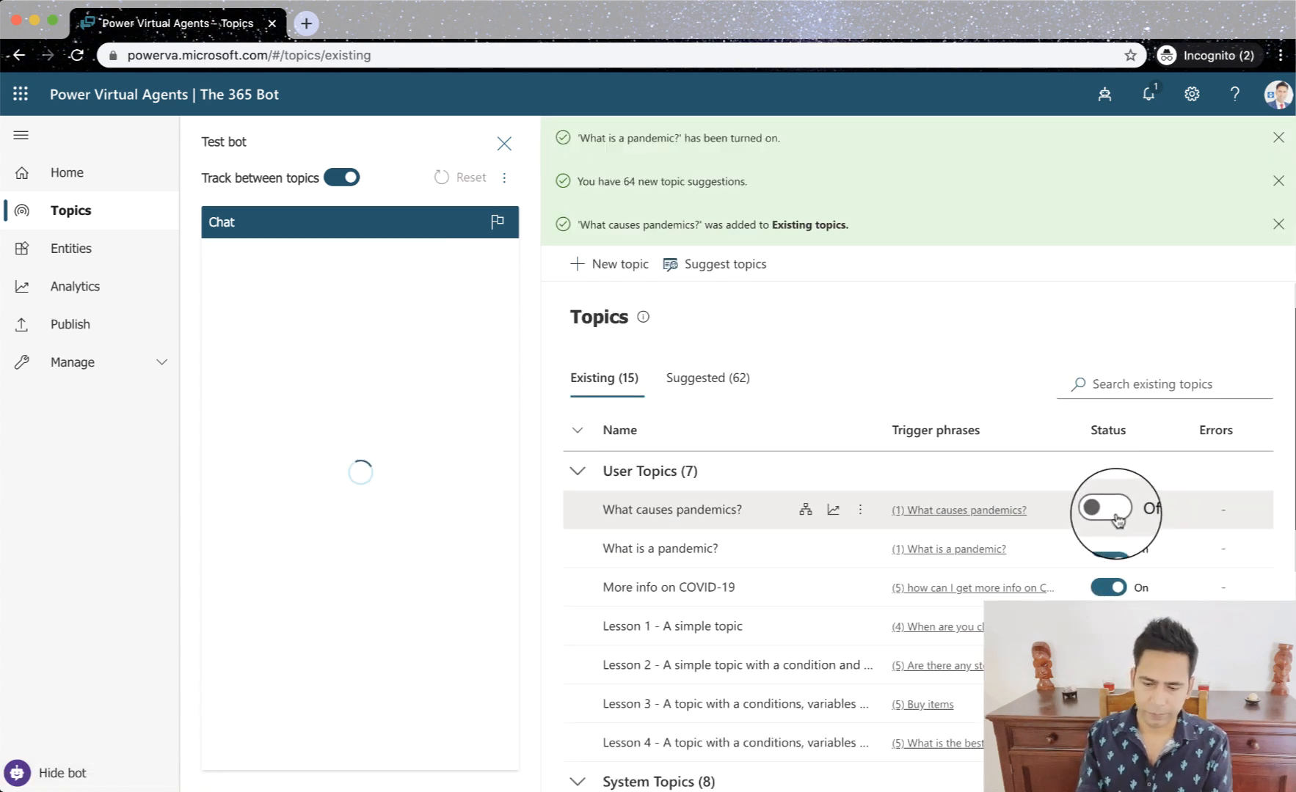
pyautogui.click(1118, 518)
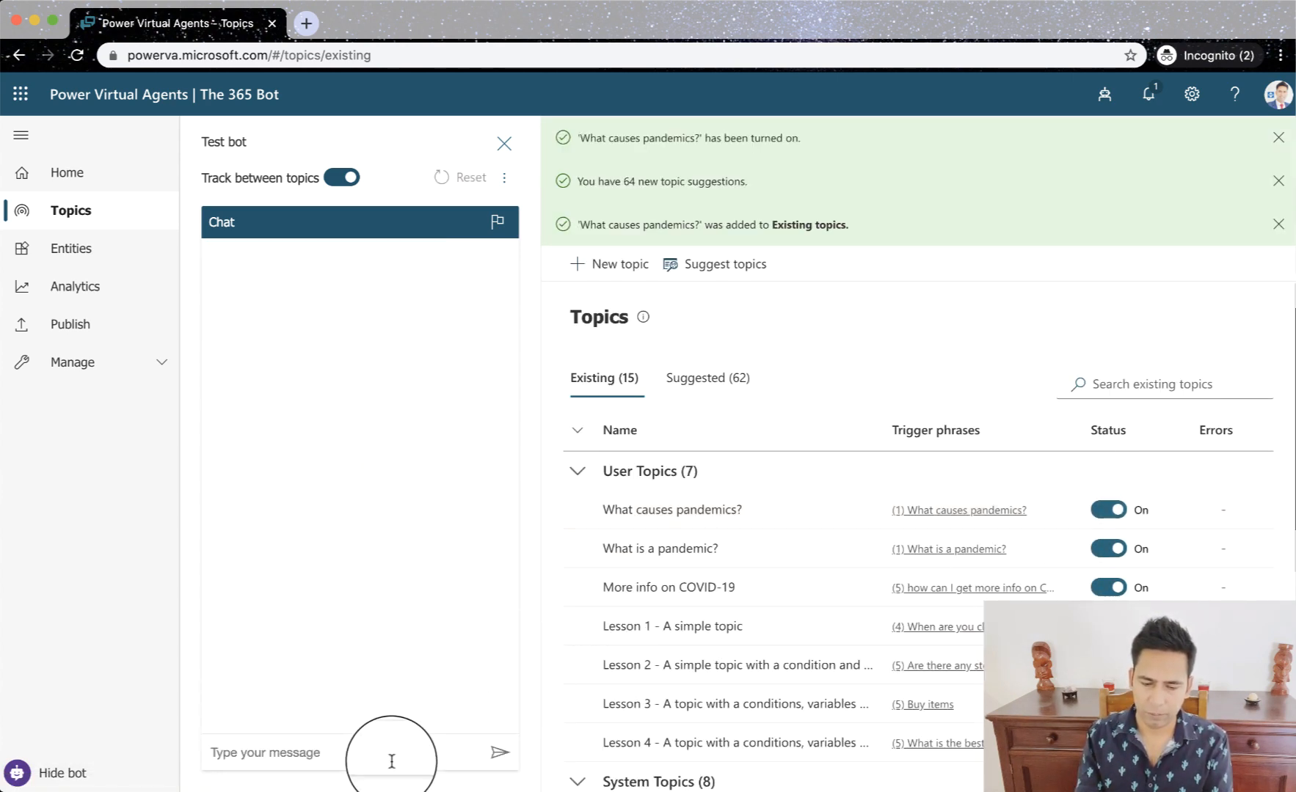
# - Paste the copied question "What is a pandemic?" into the test chat and send it
pyautogui.click(372, 750)
pyautogui.hotkey('ctrl', 'v')
pyautogui.press('Return')
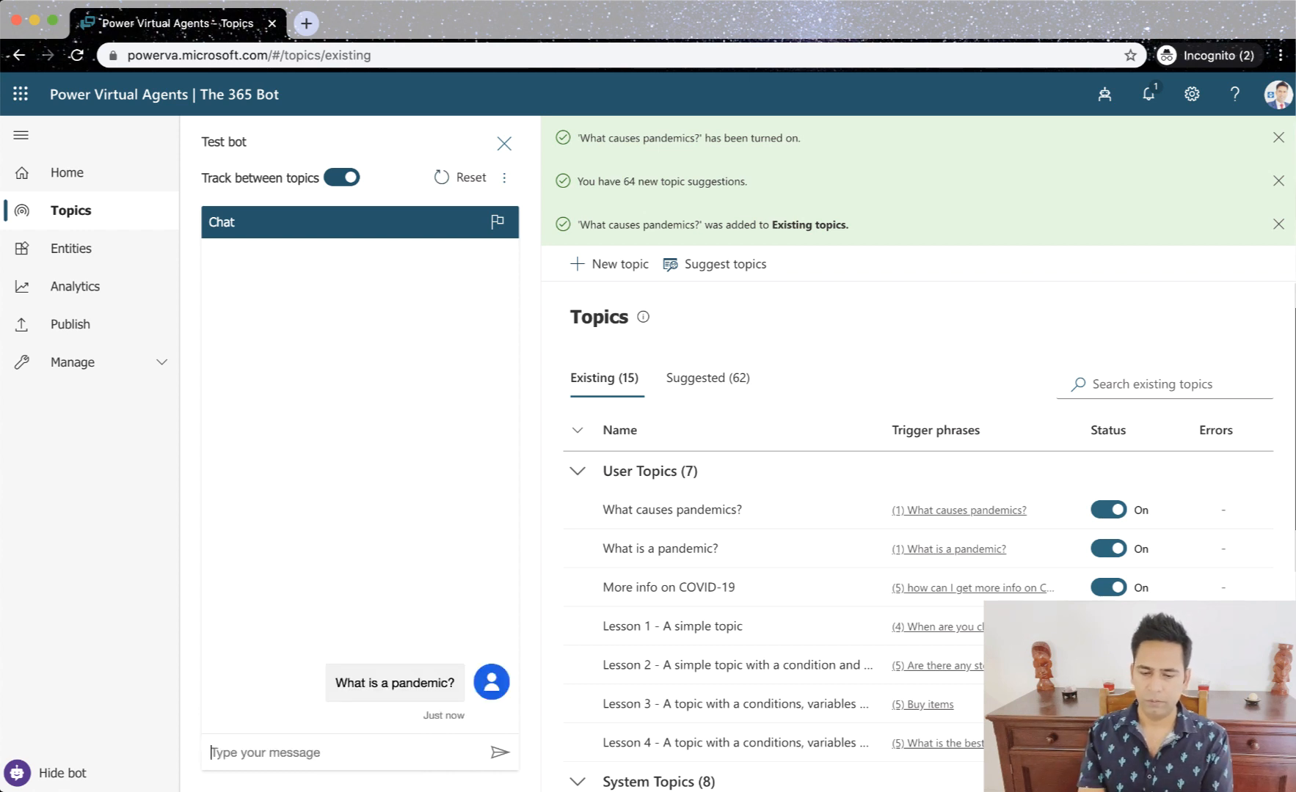